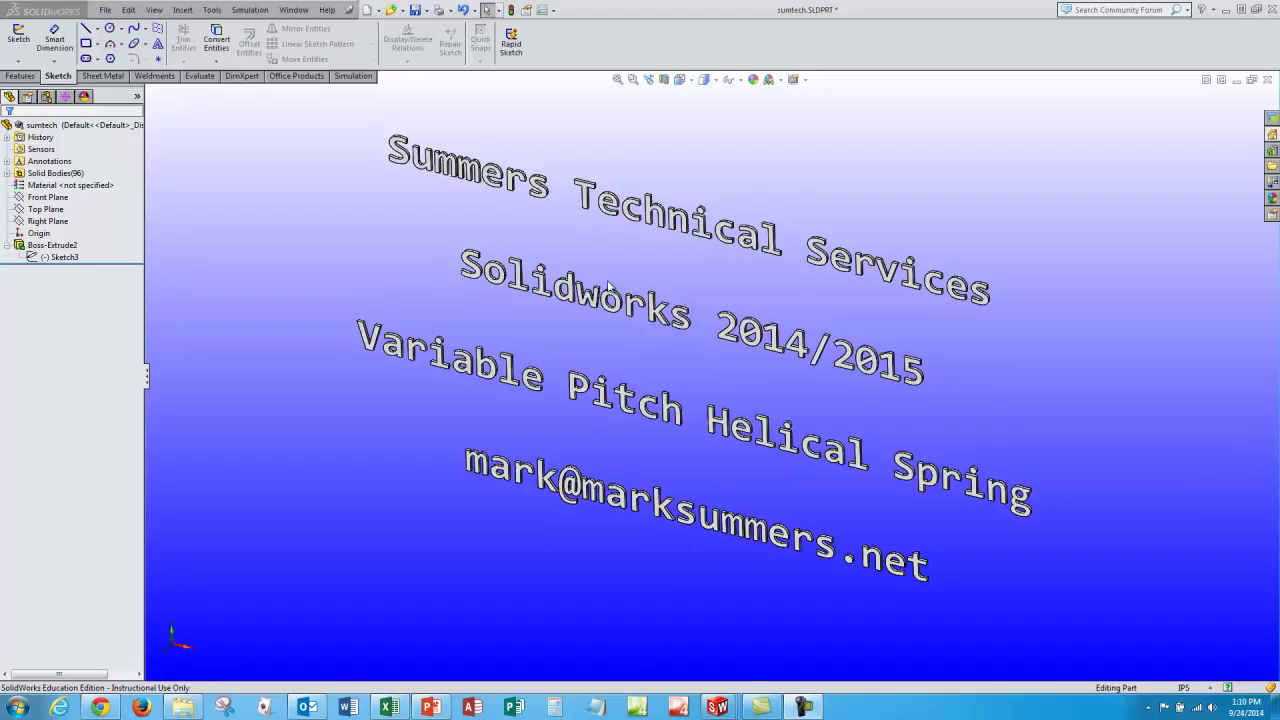
Display the finished spring part NRG-101-00-02-00.SLDPRT from the Window menu
left_click(293, 10)
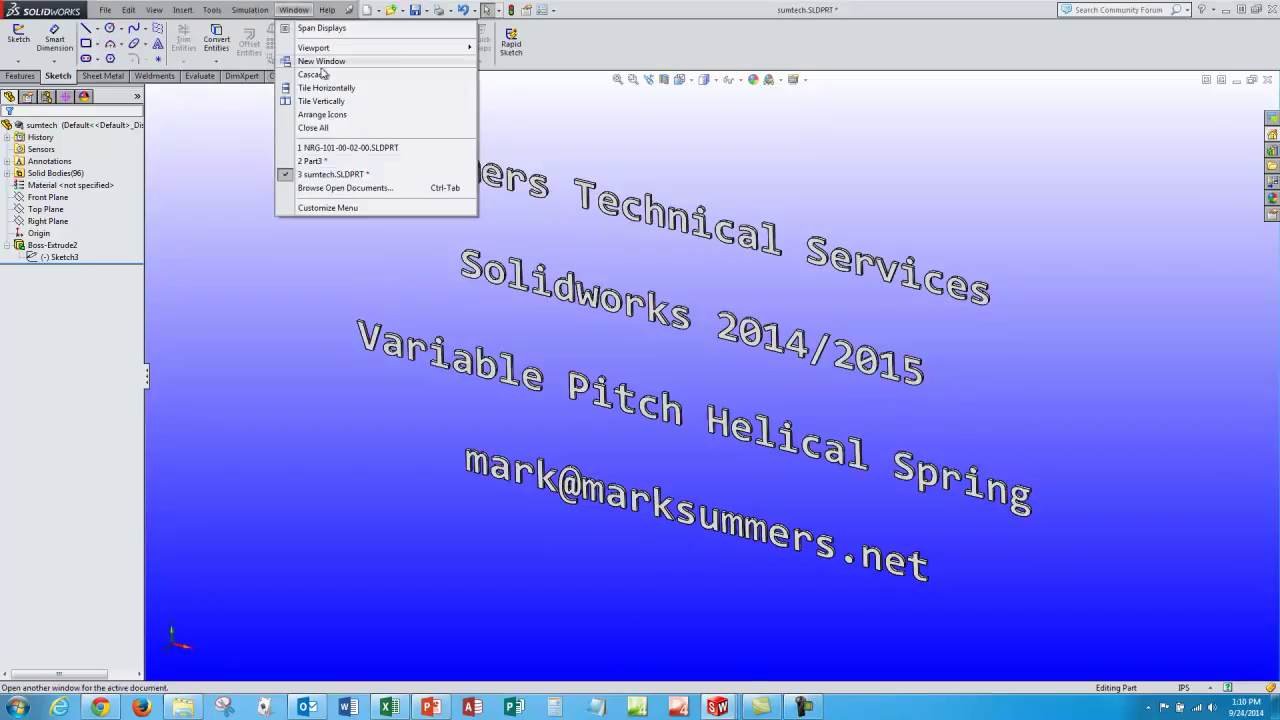
left_click(455, 147)
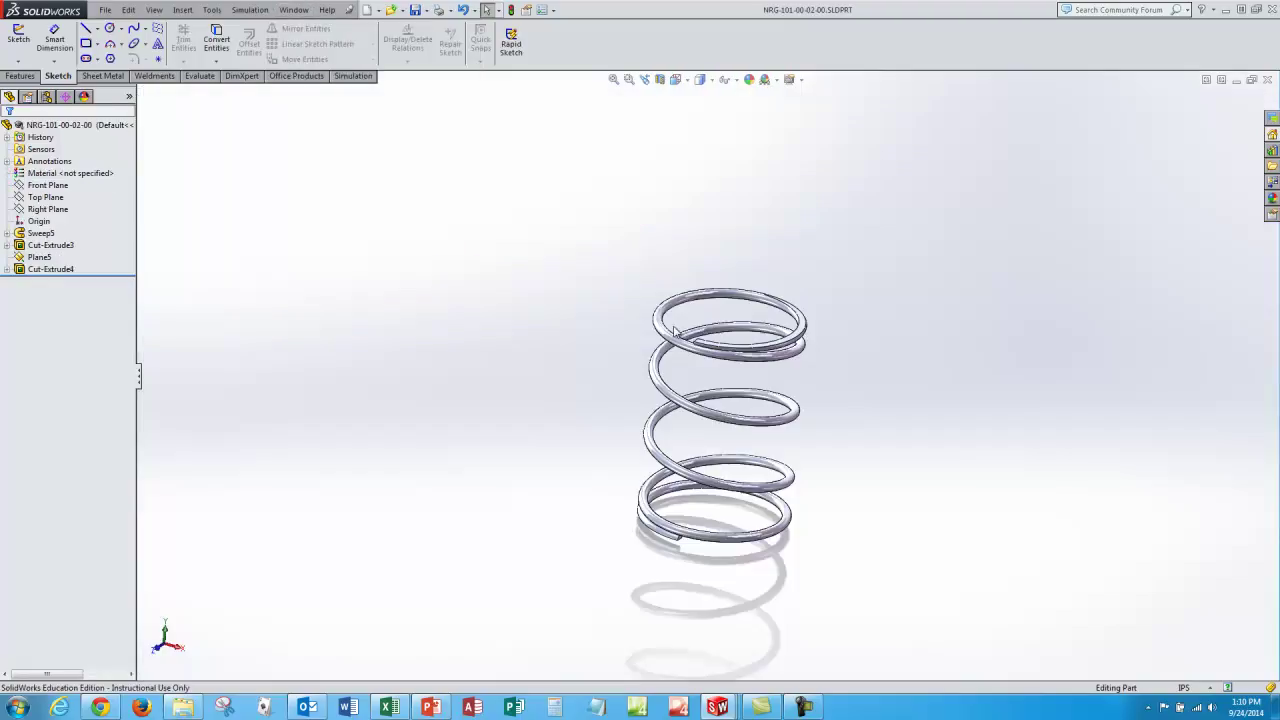
middle_click_drag(706, 391, 689, 354)
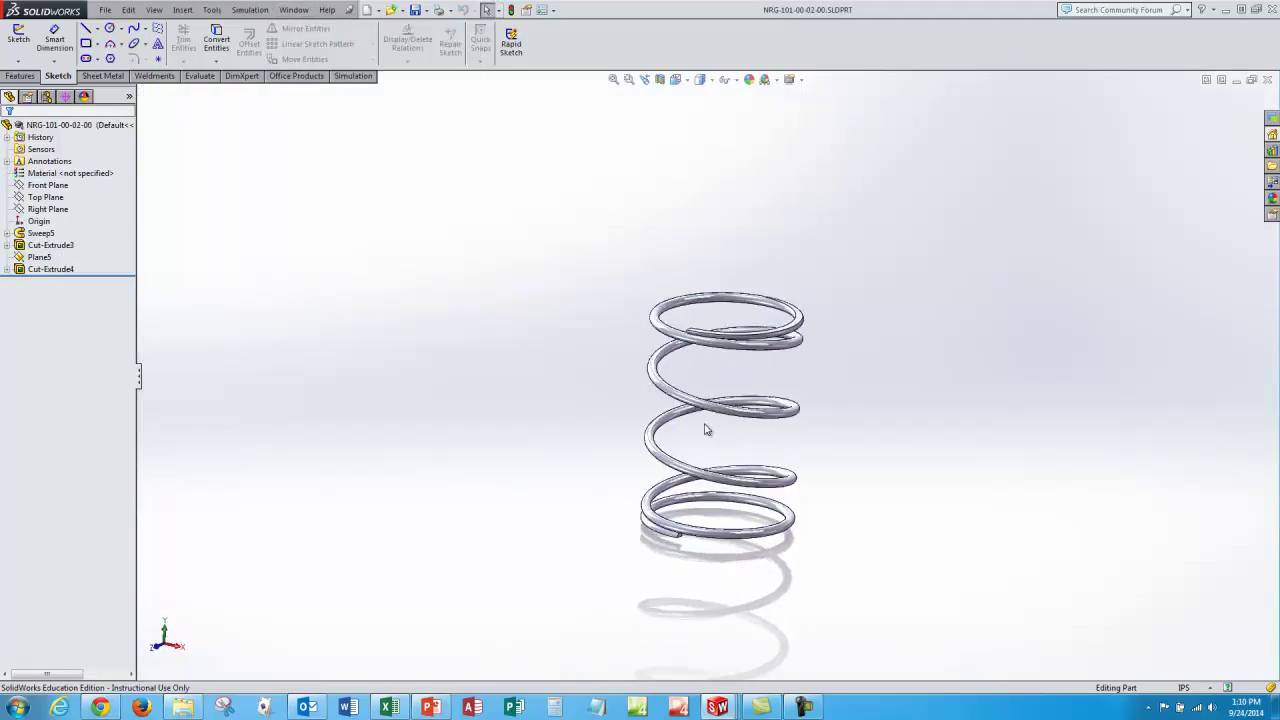
scroll(706, 430, "down", 2)
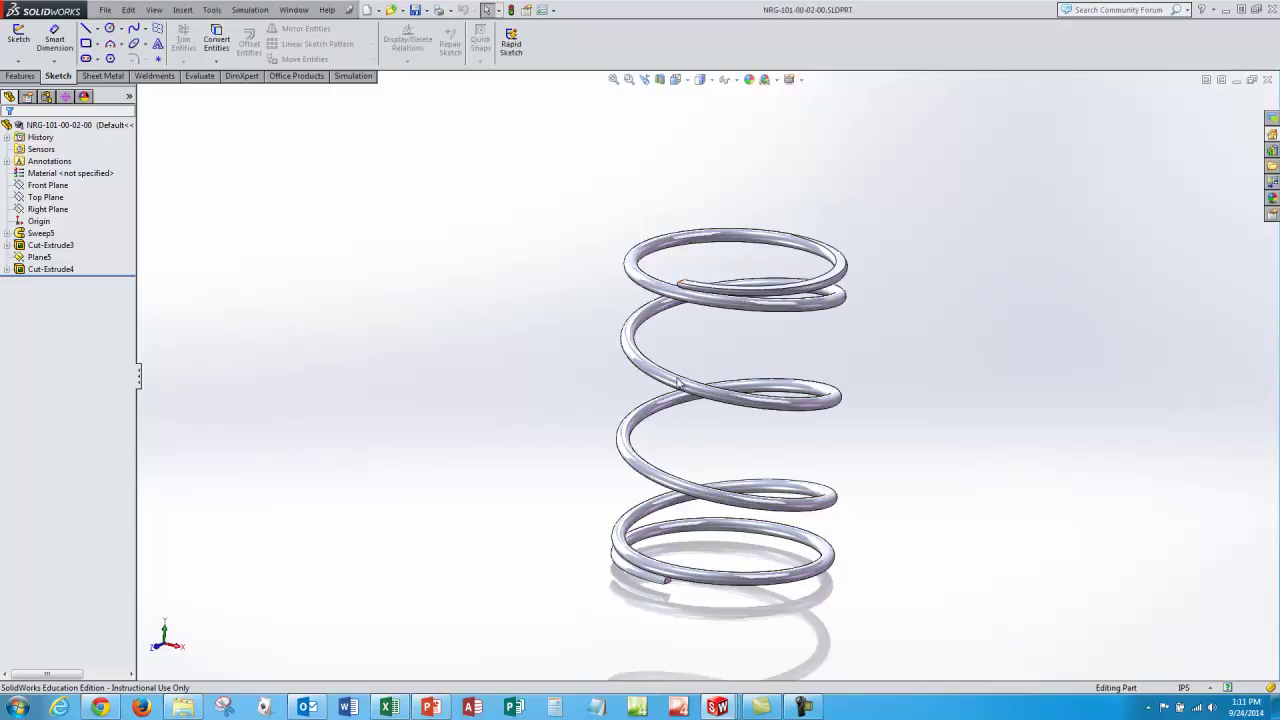
middle_click_drag(678, 383, 683, 577)
scroll(684, 550, "down", 3)
scroll(683, 513, "up", 1)
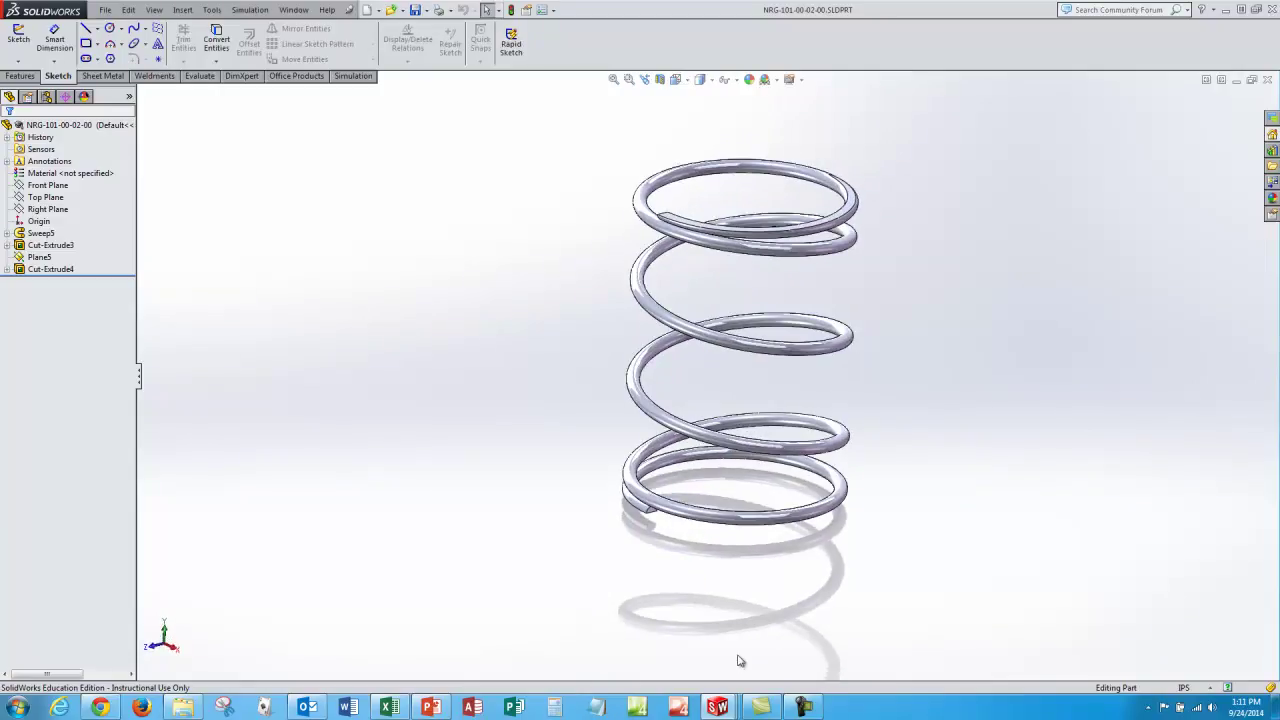
mouse_move(717, 707)
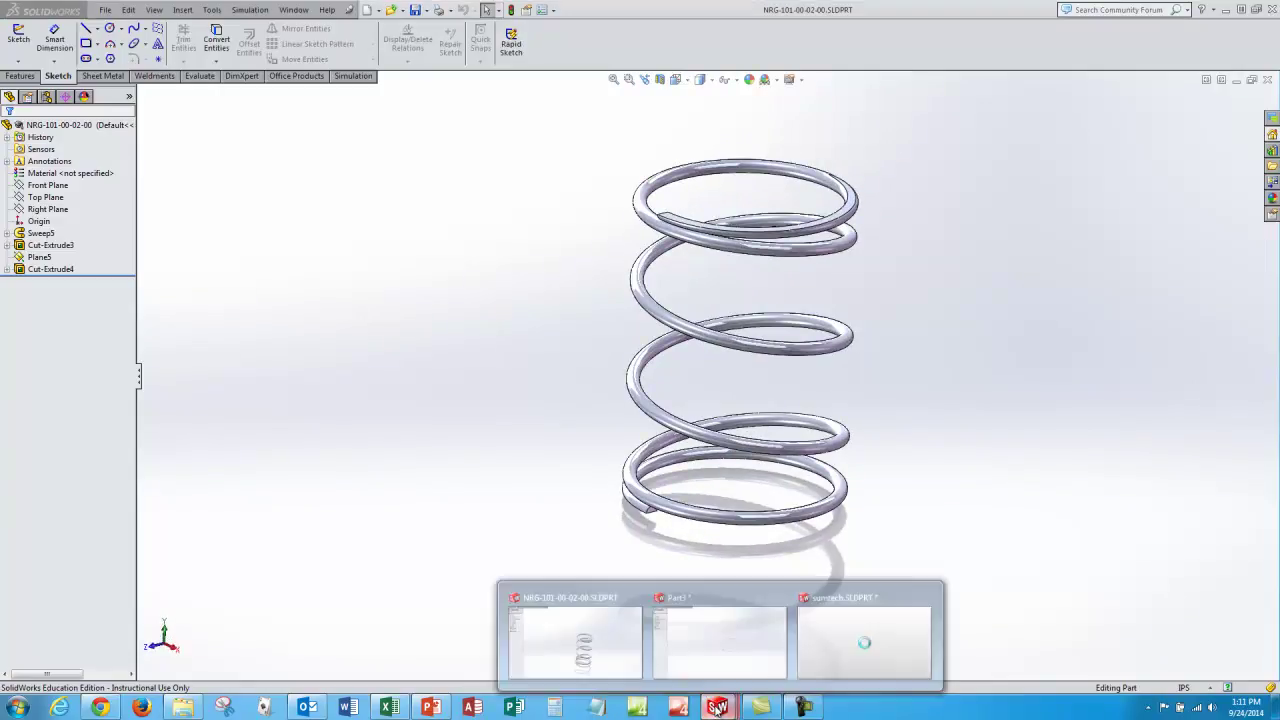
Switch to Part3 and review Sketch1's 1.000 in circle and Sketch2's ⌀.063 profile
left_click(728, 644)
scroll(733, 357, "up", 2)
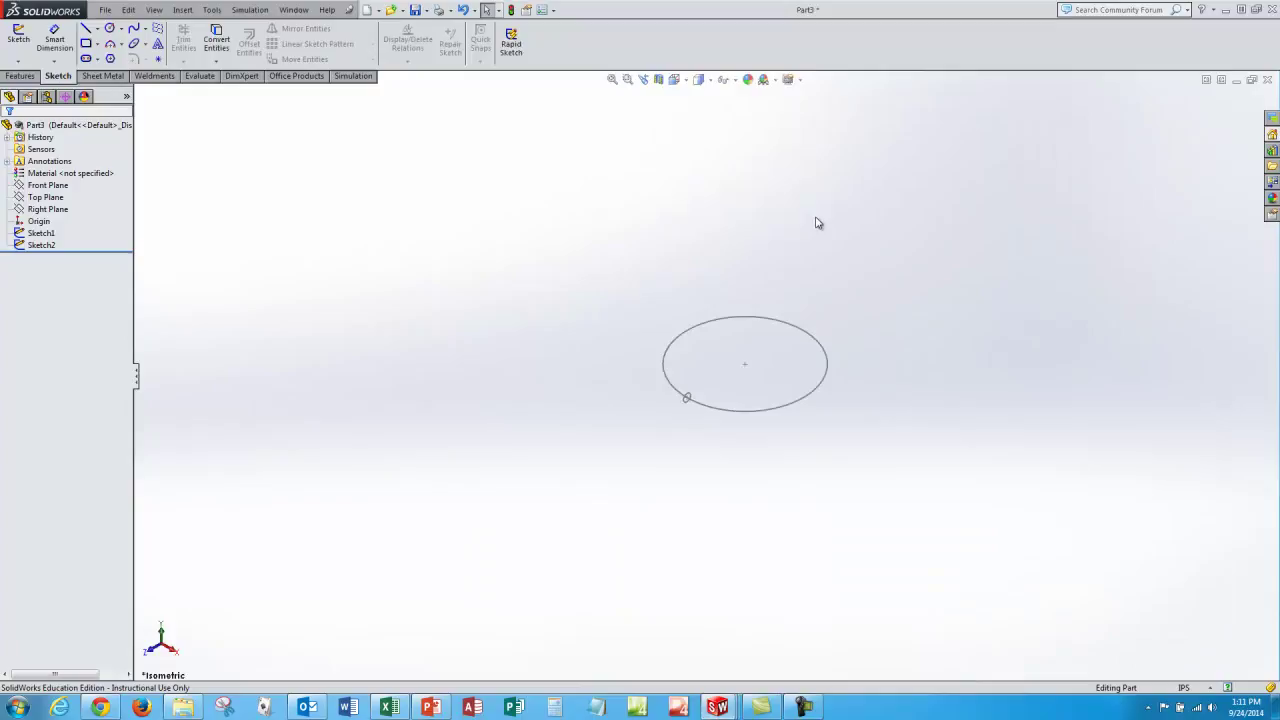
left_click(42, 232)
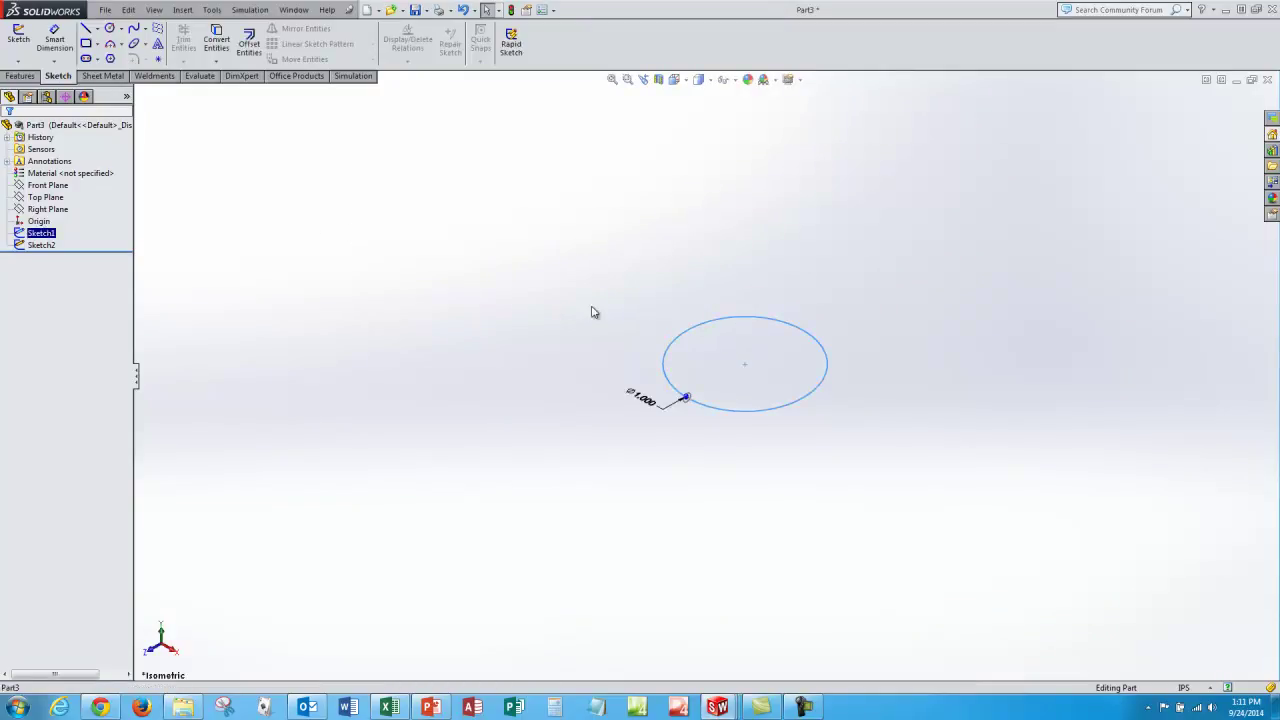
left_click(547, 282)
left_click(30, 245)
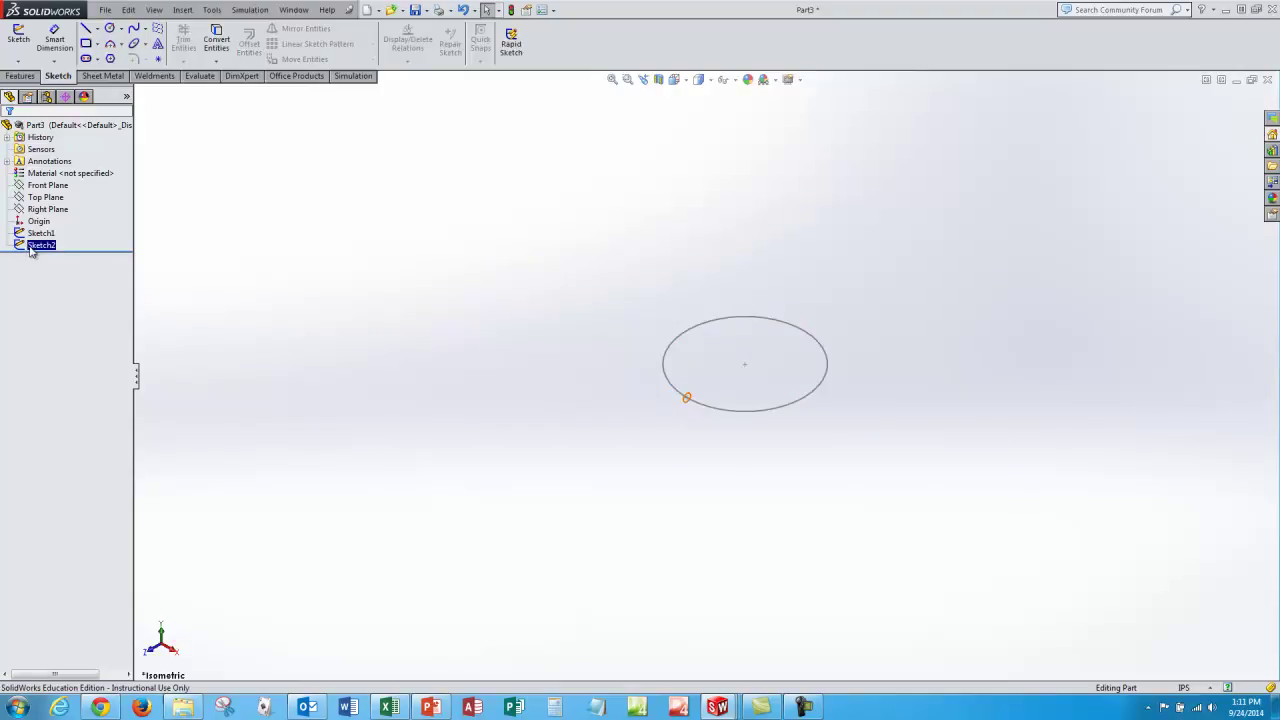
scroll(708, 363, "down", 2)
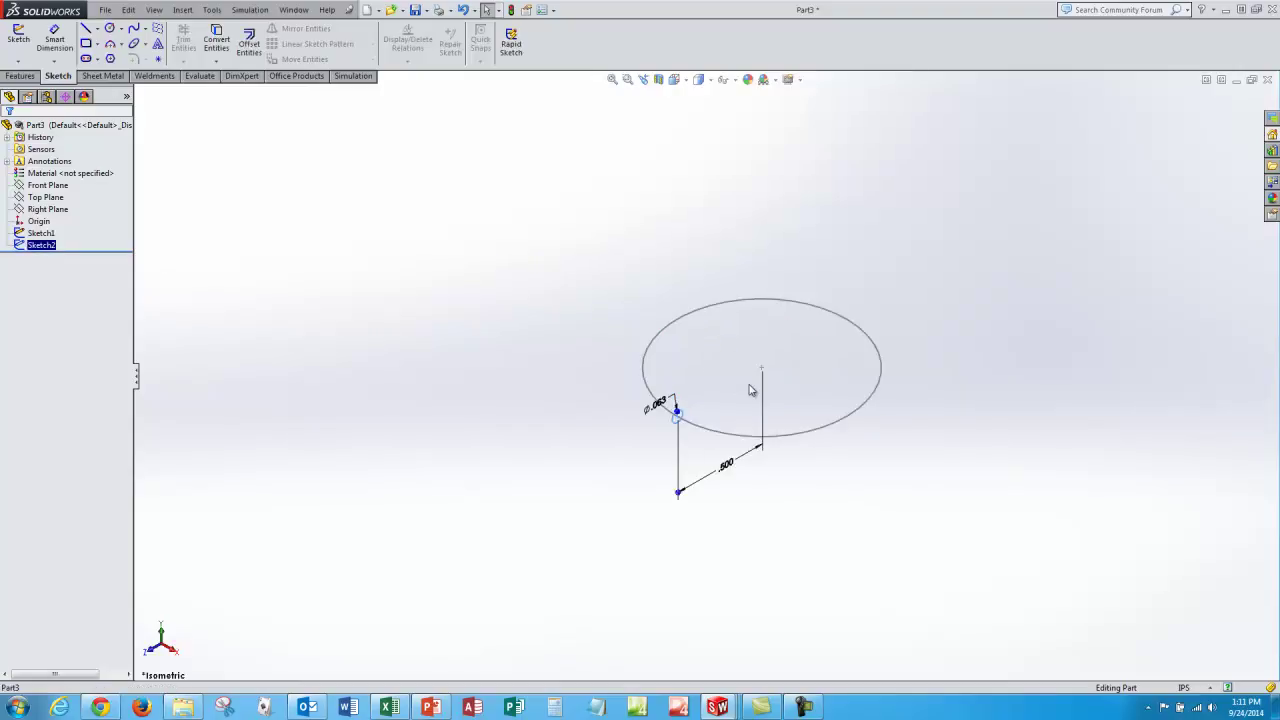
scroll(668, 434, "down", 1)
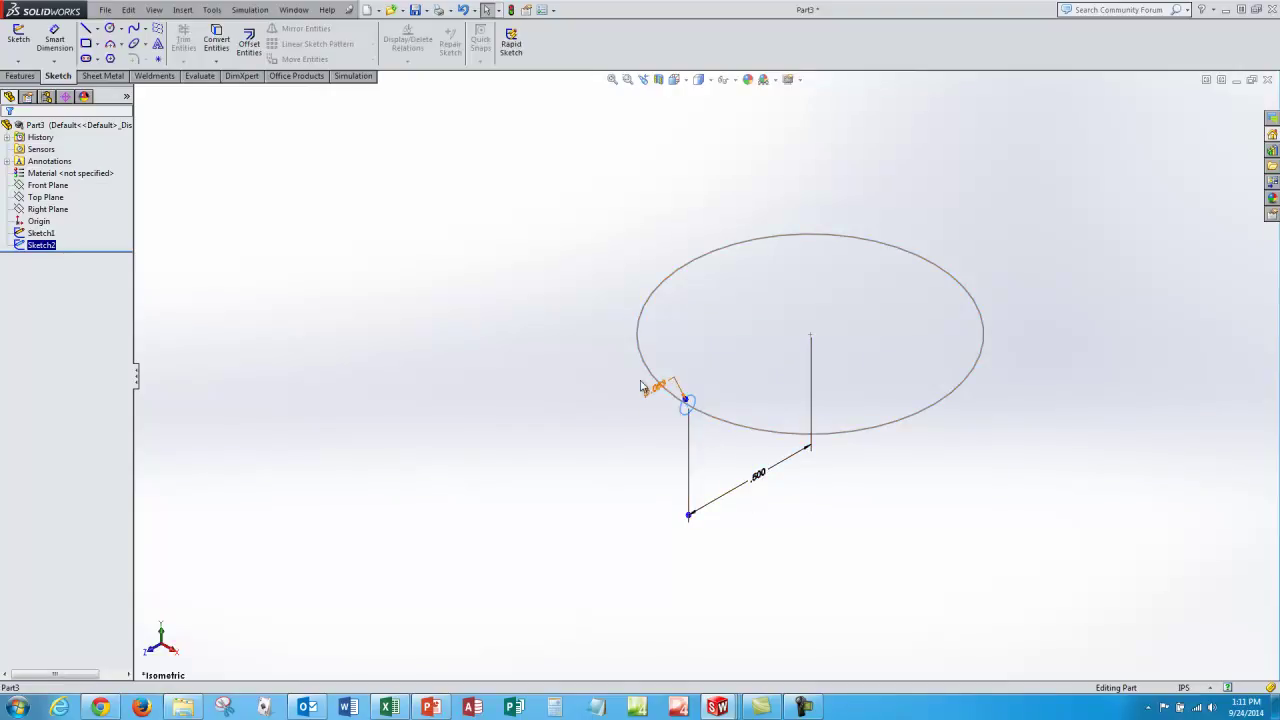
left_click(588, 352)
Select Sketch1 as the base circle for the helix
scroll(597, 381, "up", 2)
scroll(778, 290, "down", 1)
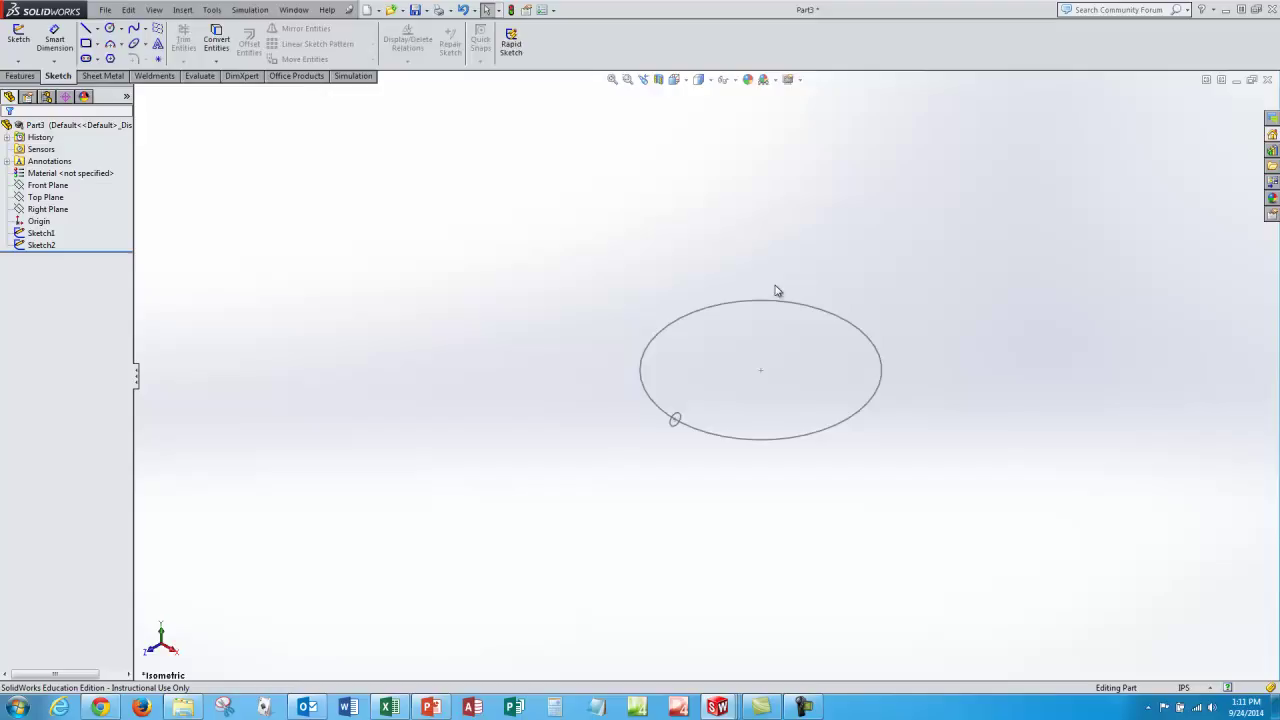
left_click(44, 233)
left_click(49, 234)
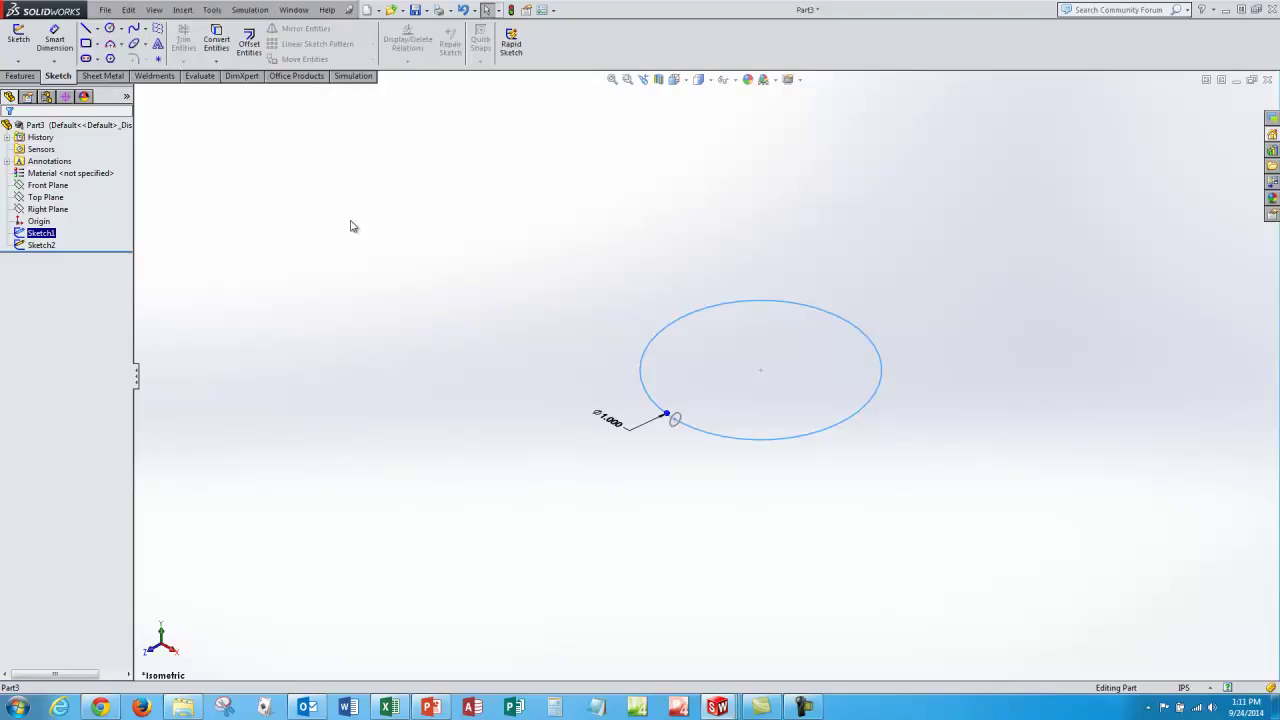
left_click(182, 10)
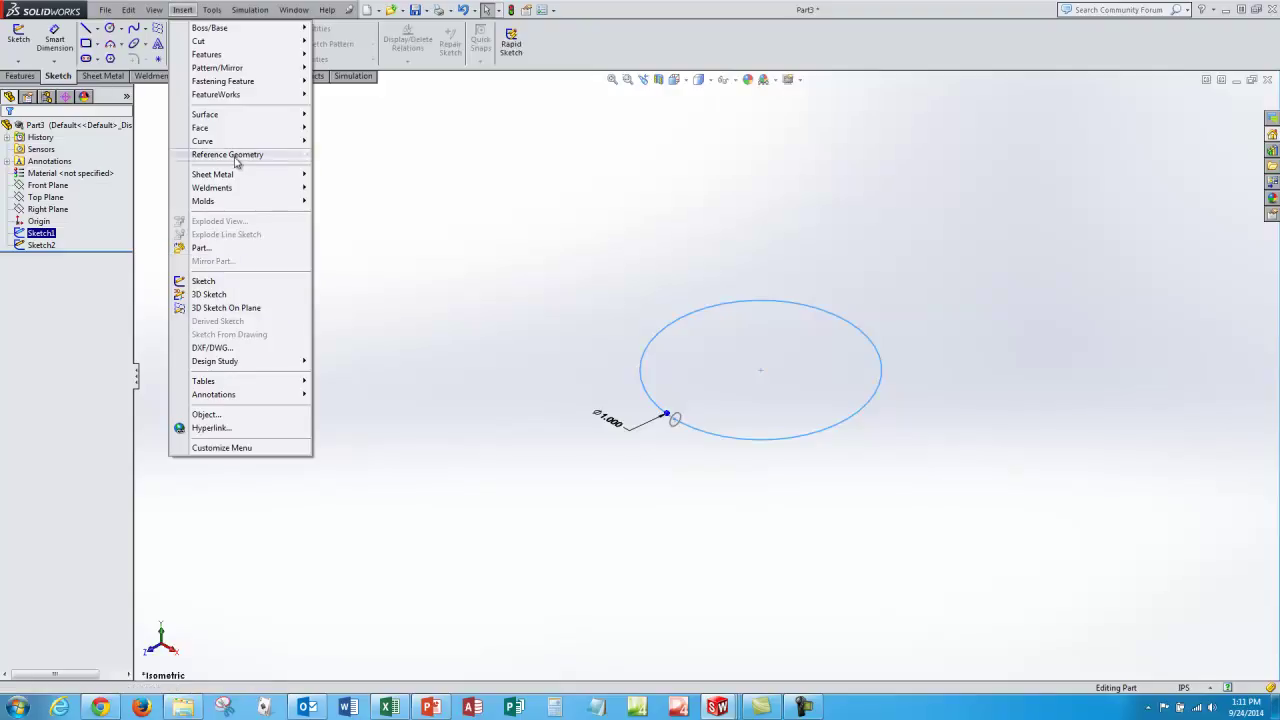
Start a helix on Sketch1 defined by pitch and revolution
mouse_move(236, 143)
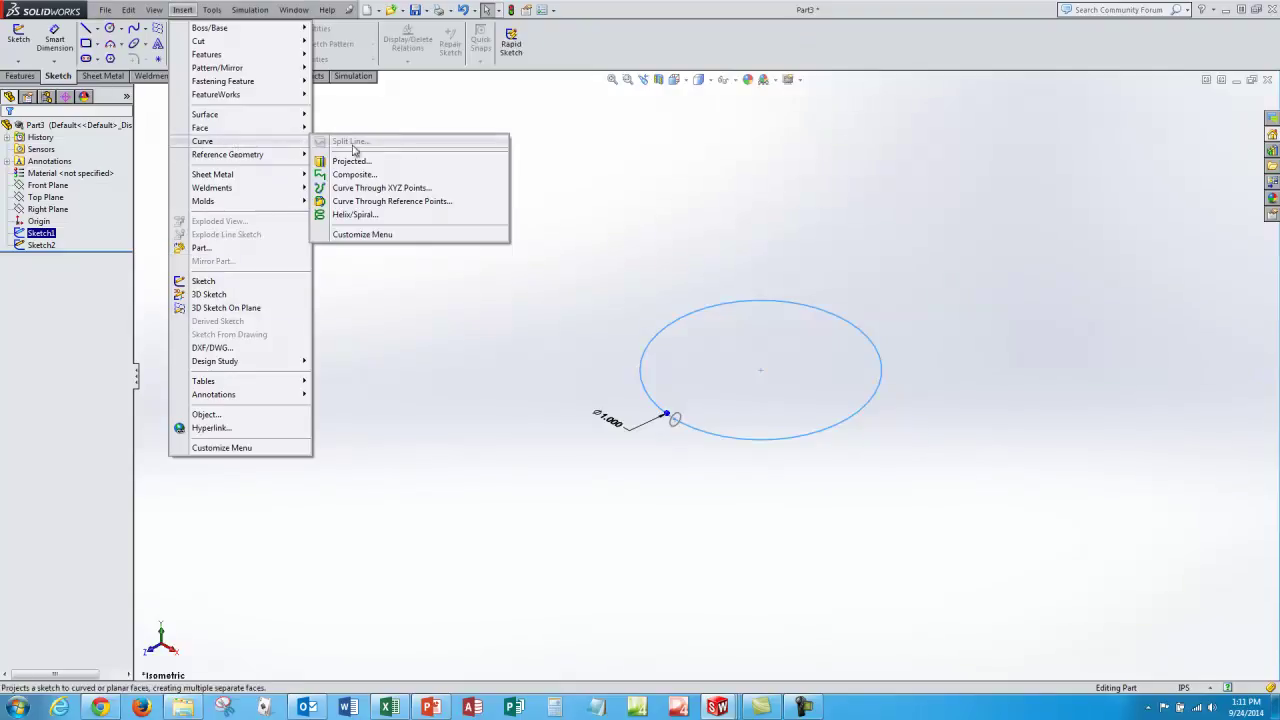
left_click(375, 218)
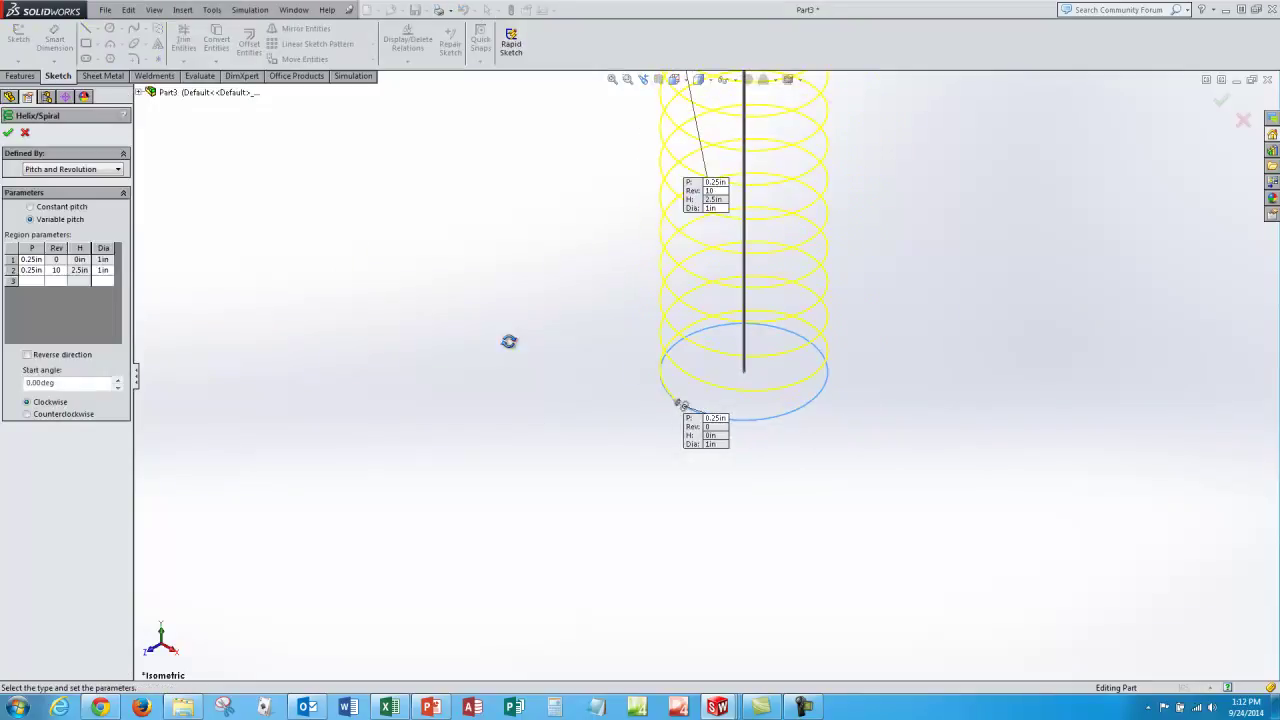
key("f")
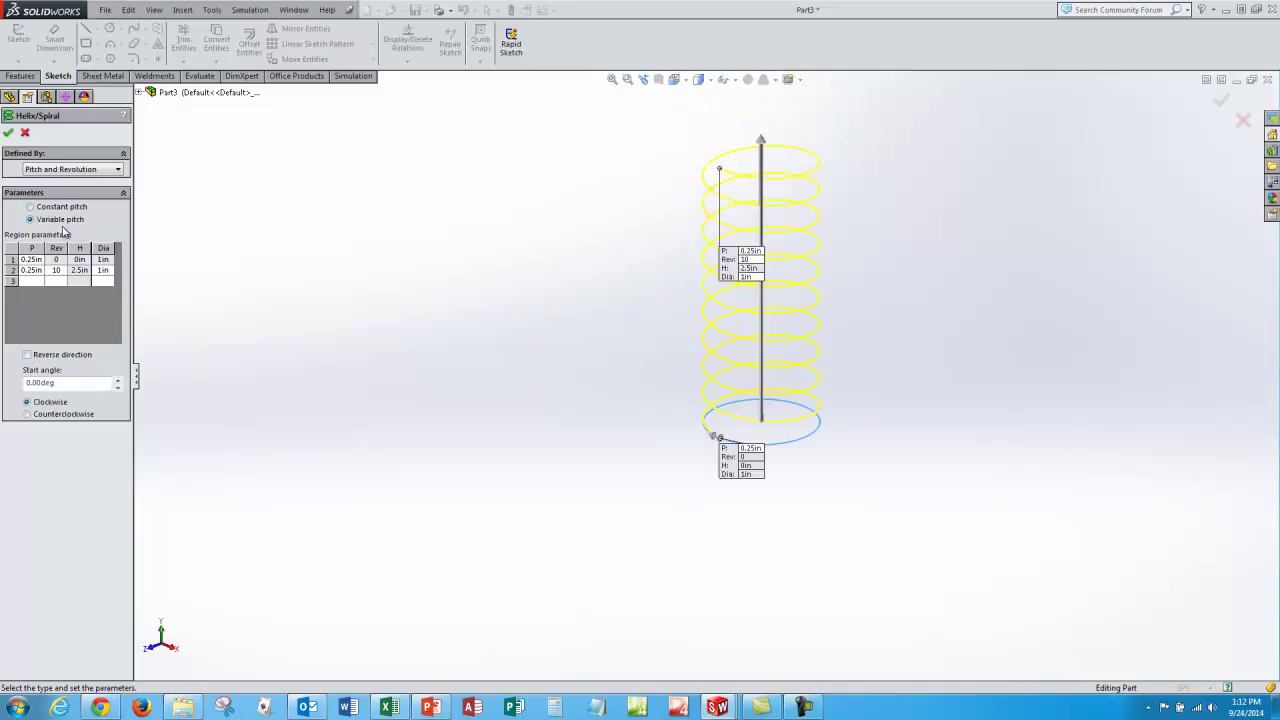
left_click(88, 170)
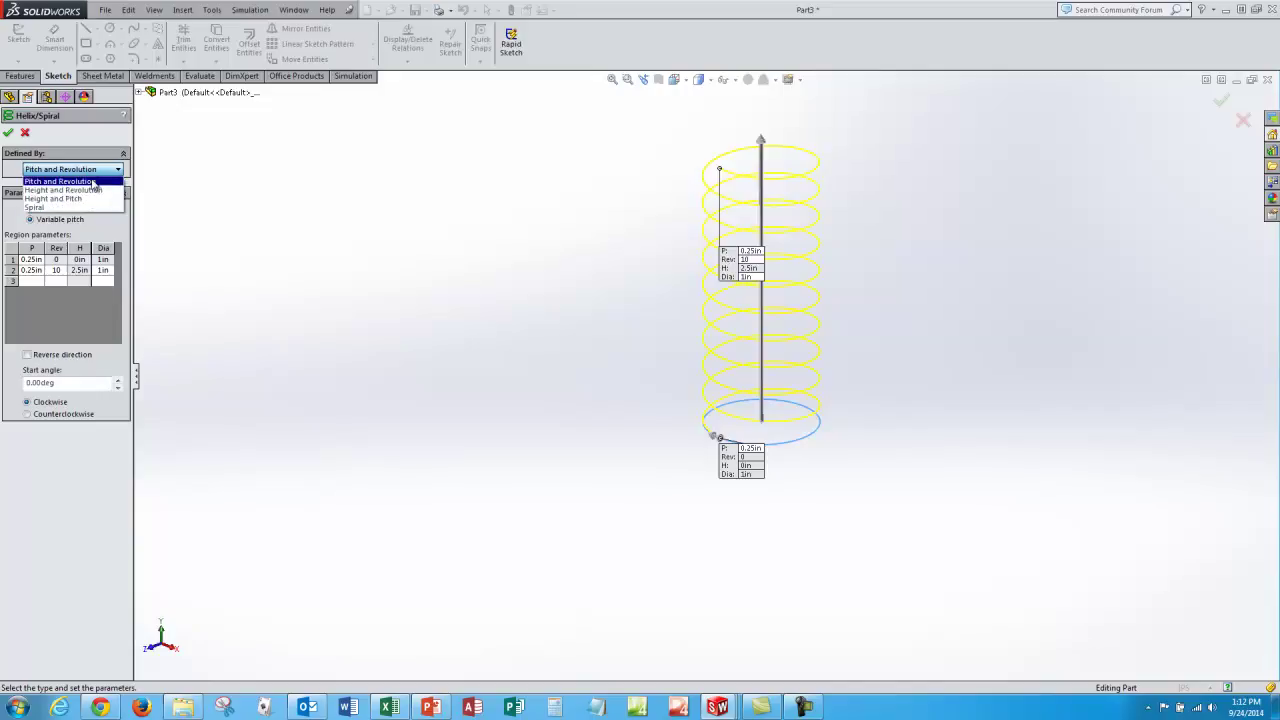
left_click(94, 182)
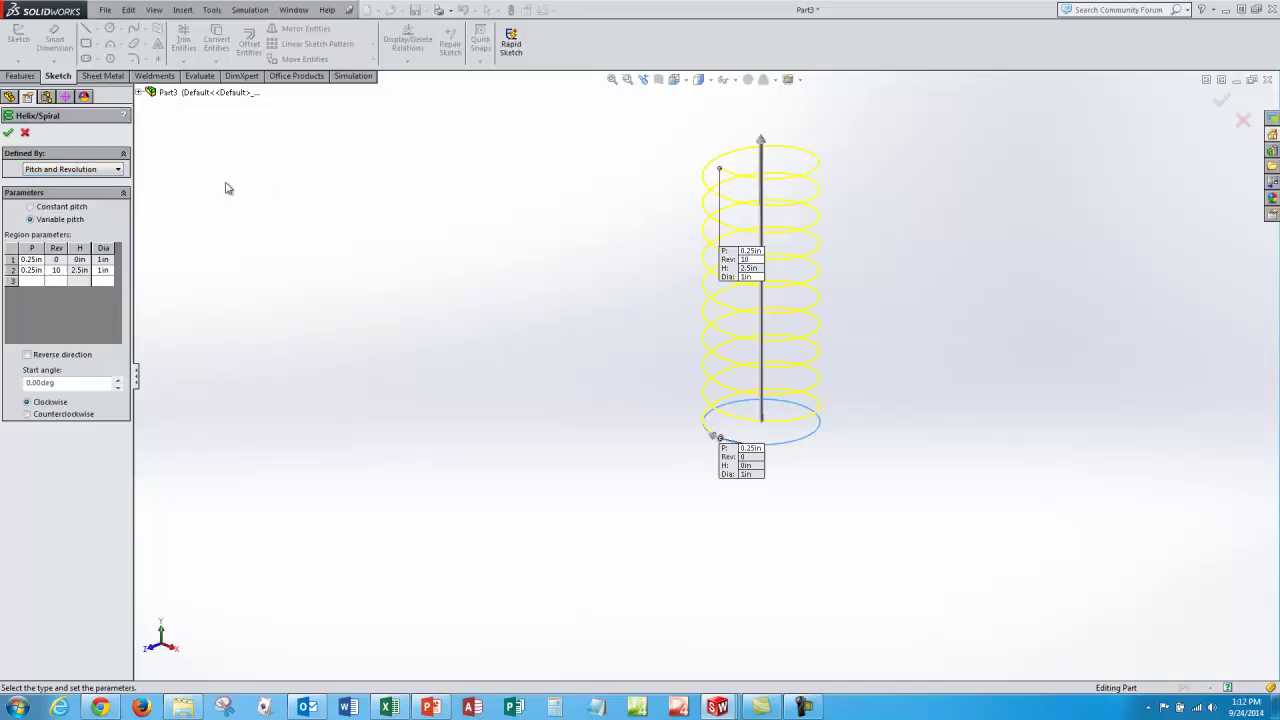
Set regions 1–2 to 0.0625 in pitch, region 2 to 1 revolution, region 3 pitch 0.5 in
double_click(39, 261)
type(".0625")
key("Return")
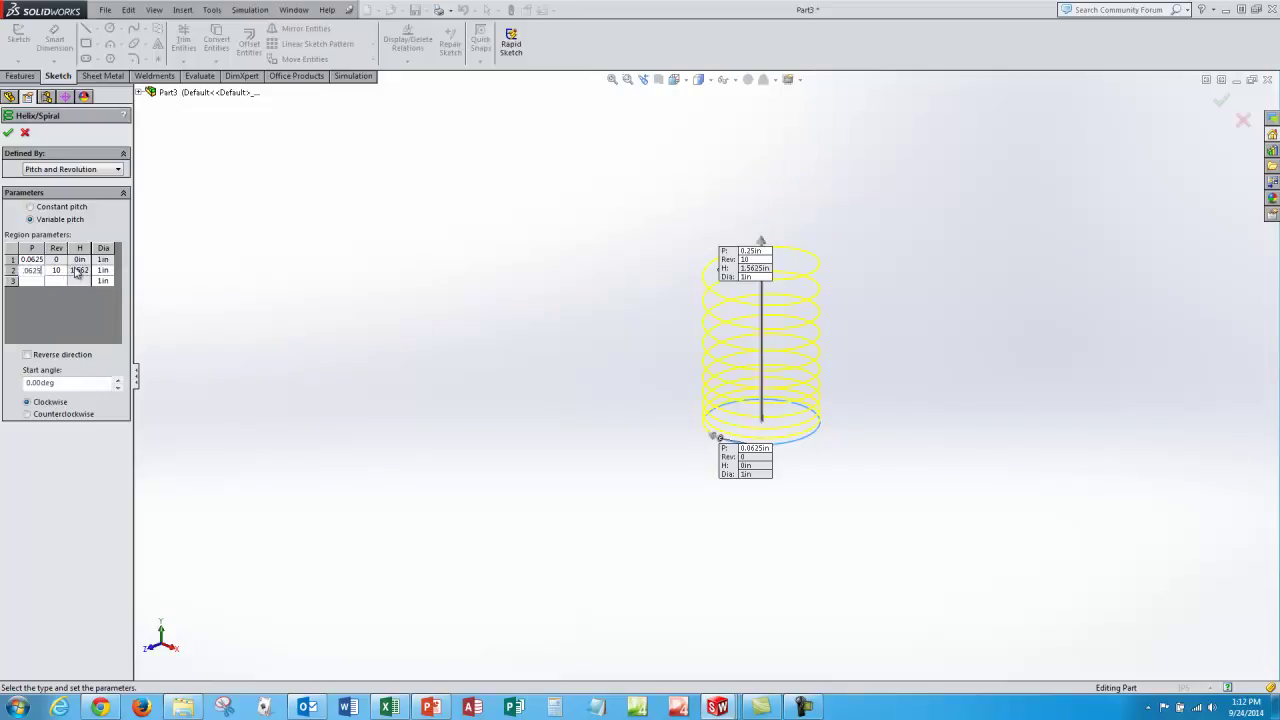
key("Return")
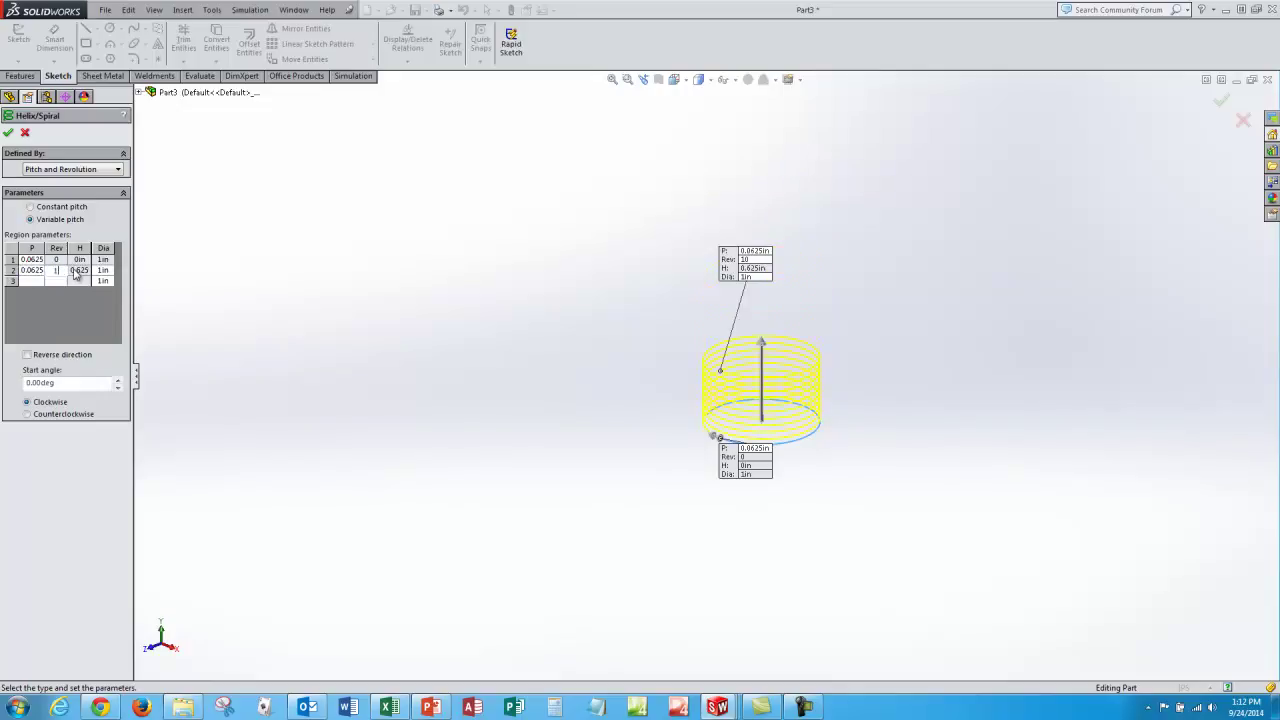
type("1")
key("Return")
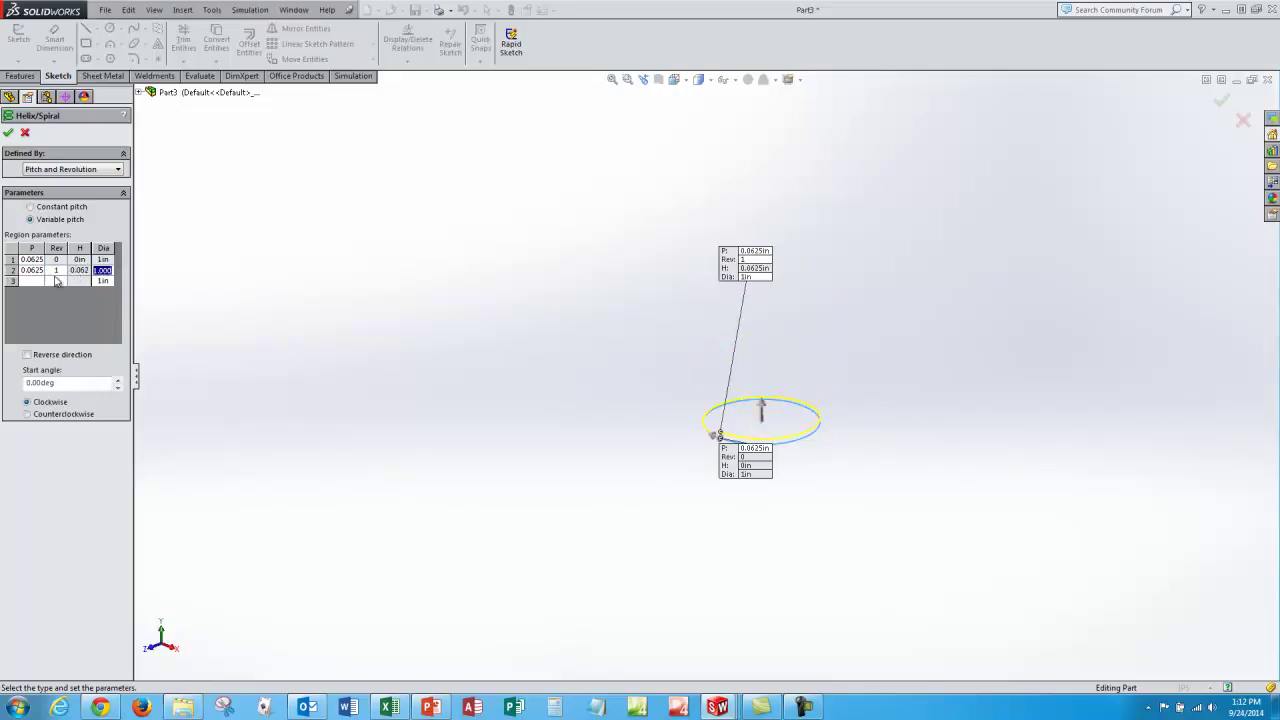
key("Return")
type(".5")
key("Return")
key("Return")
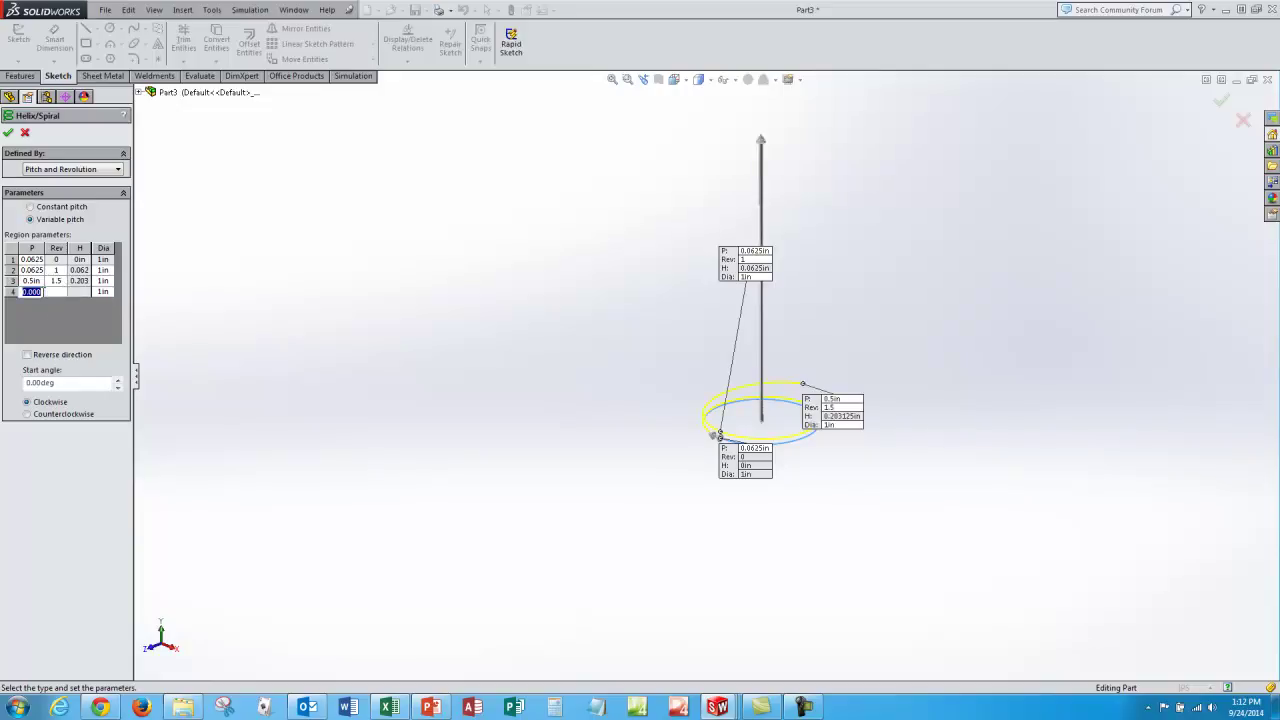
Add a 0.5 in pitch region to 3.5 revolutions, then 0.0625 in regions at 4 and 5 revolutions
type("3.5")
left_click(56, 291)
key("Return")
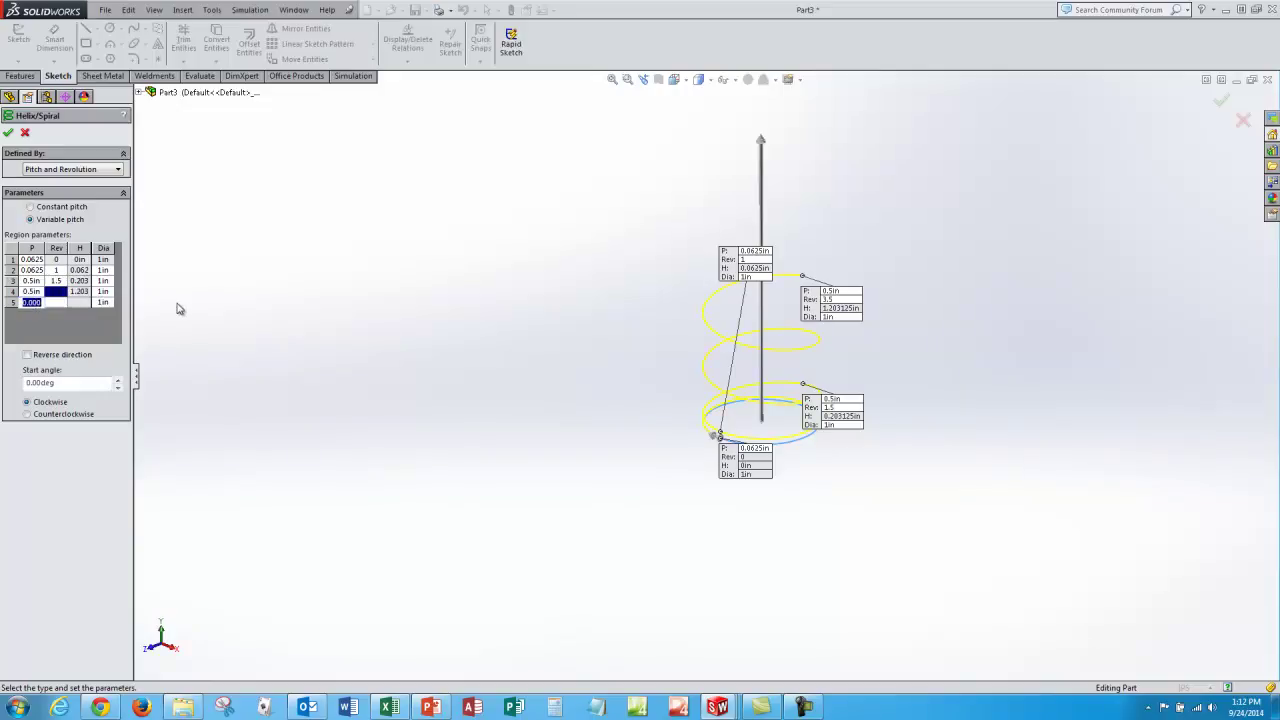
left_click(55, 304)
left_click(66, 291)
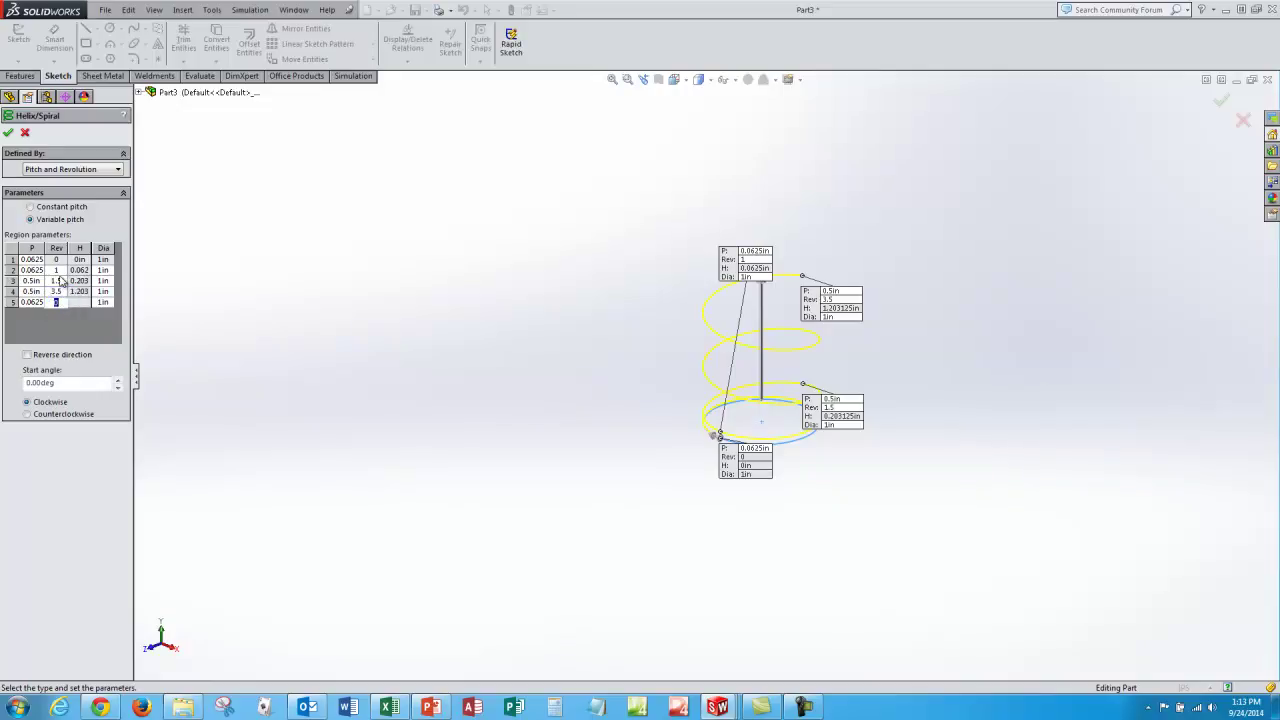
type("4")
key("Return")
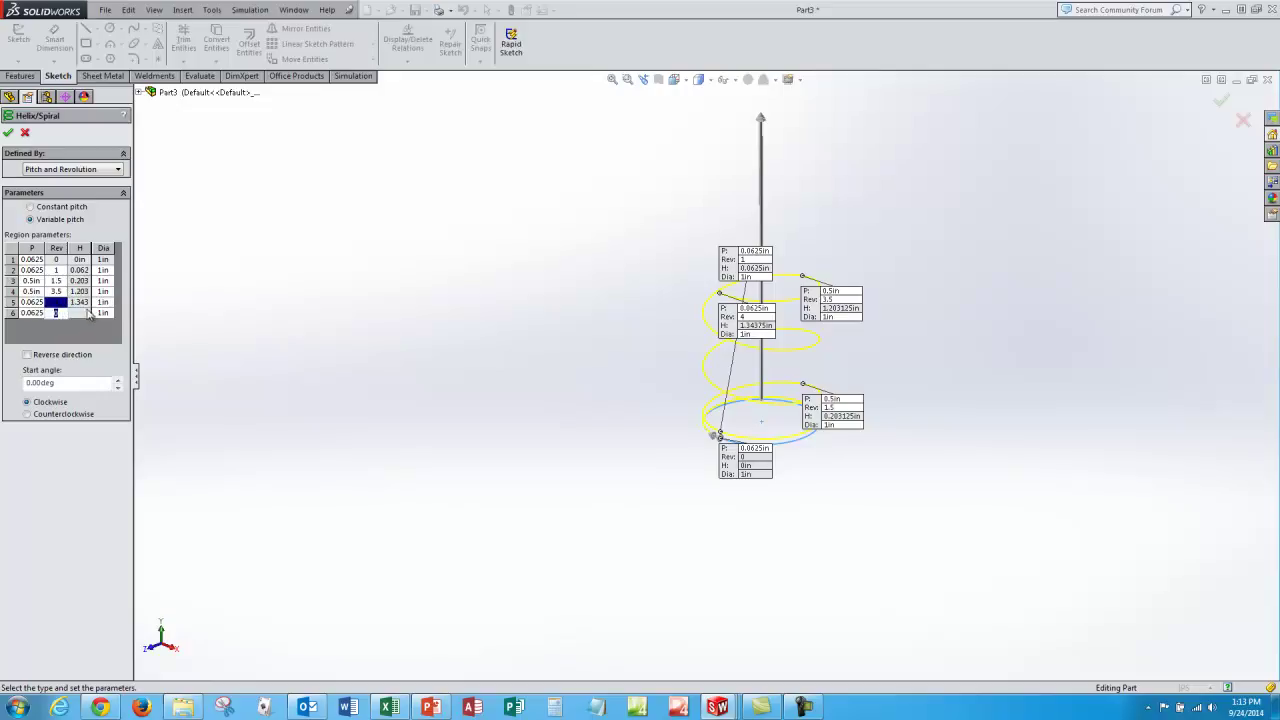
left_click(58, 283)
left_click(64, 301)
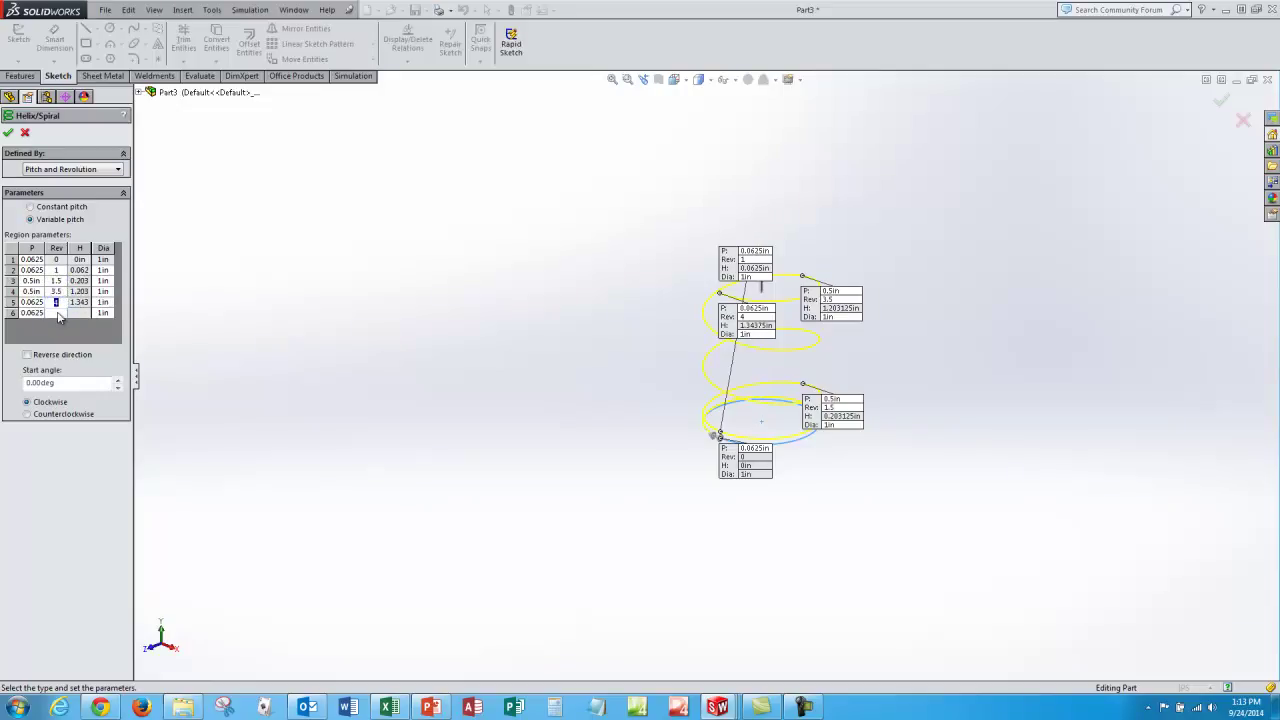
left_click(58, 313)
key("Return")
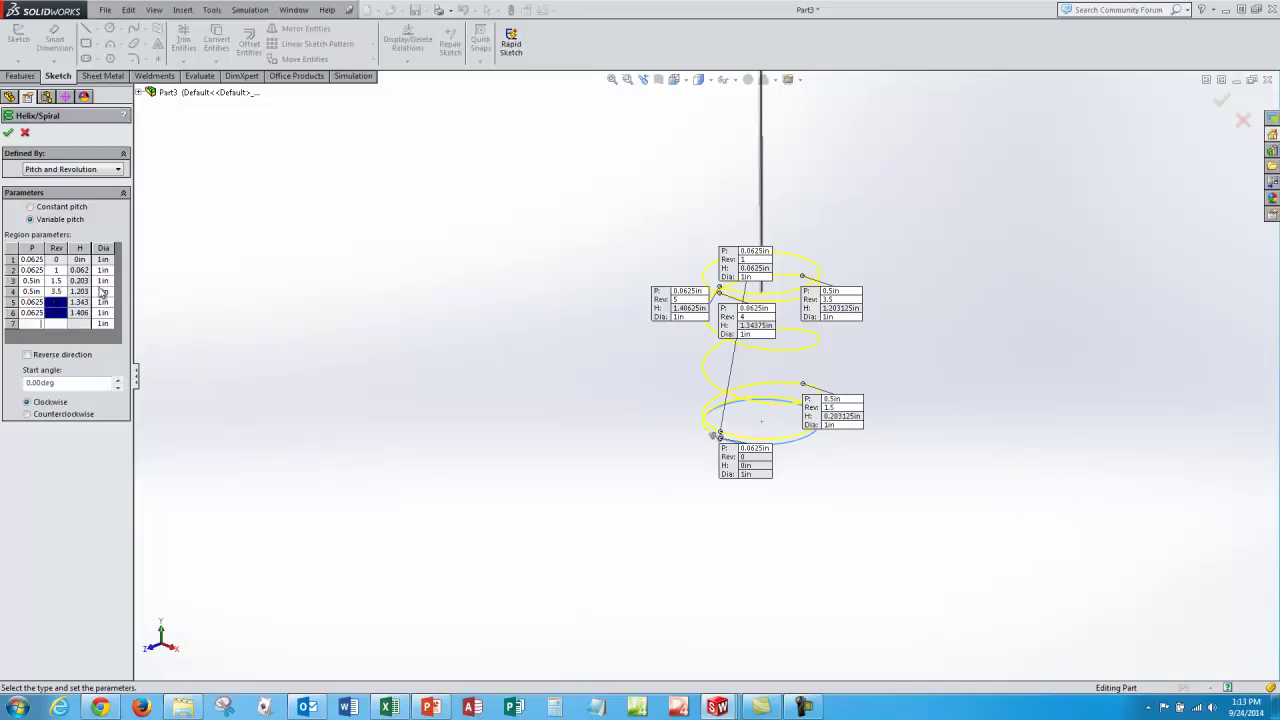
Inspect the helix preview and confirm rows 4–6 revolutions of 3.5, 4 and 5
middle_click_drag(771, 383, 771, 341)
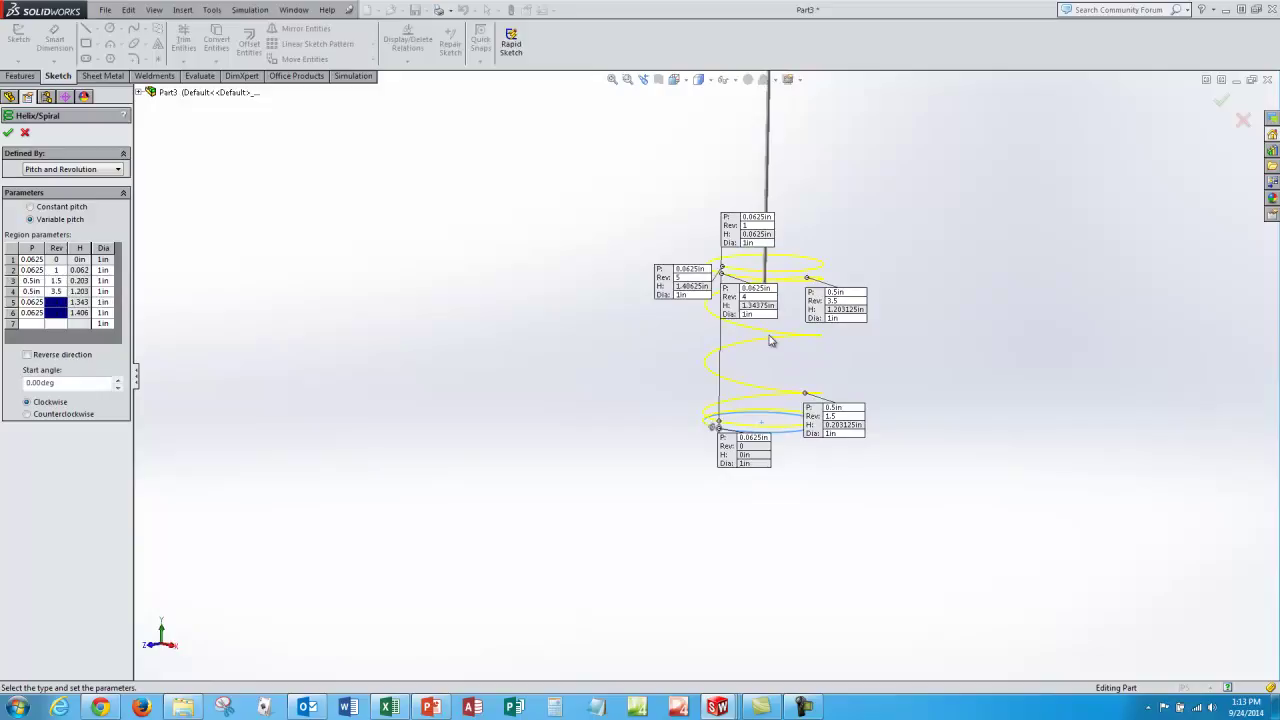
scroll(789, 357, "down", 4)
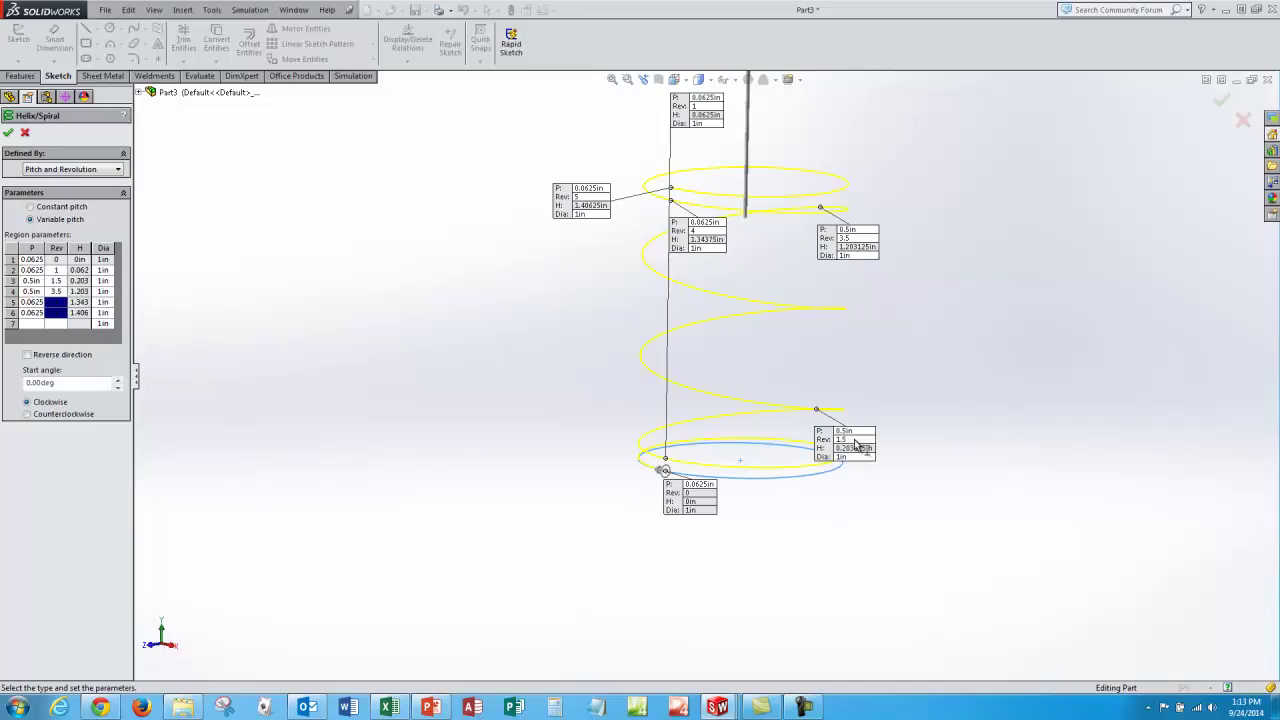
mouse_move(760, 500)
middle_mouse_down()
mouse_move(780, 506)
mouse_move(756, 498)
middle_mouse_up()
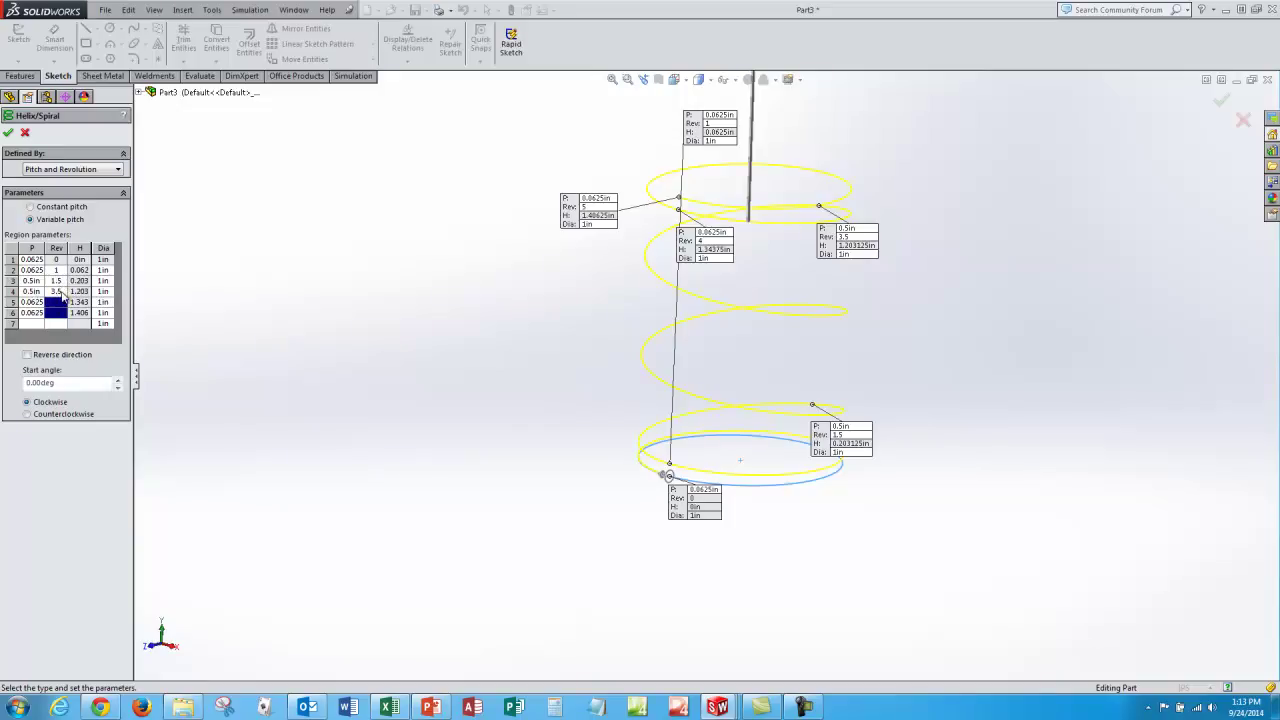
left_click(60, 292)
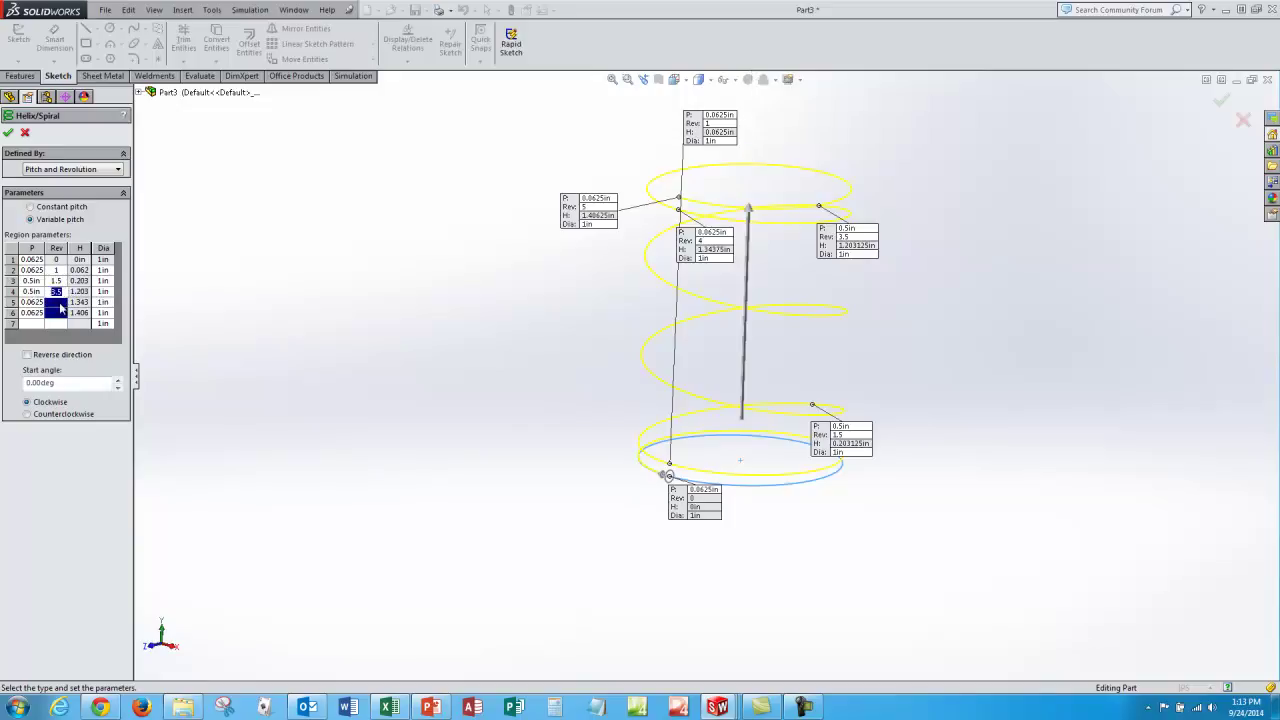
left_click(58, 302)
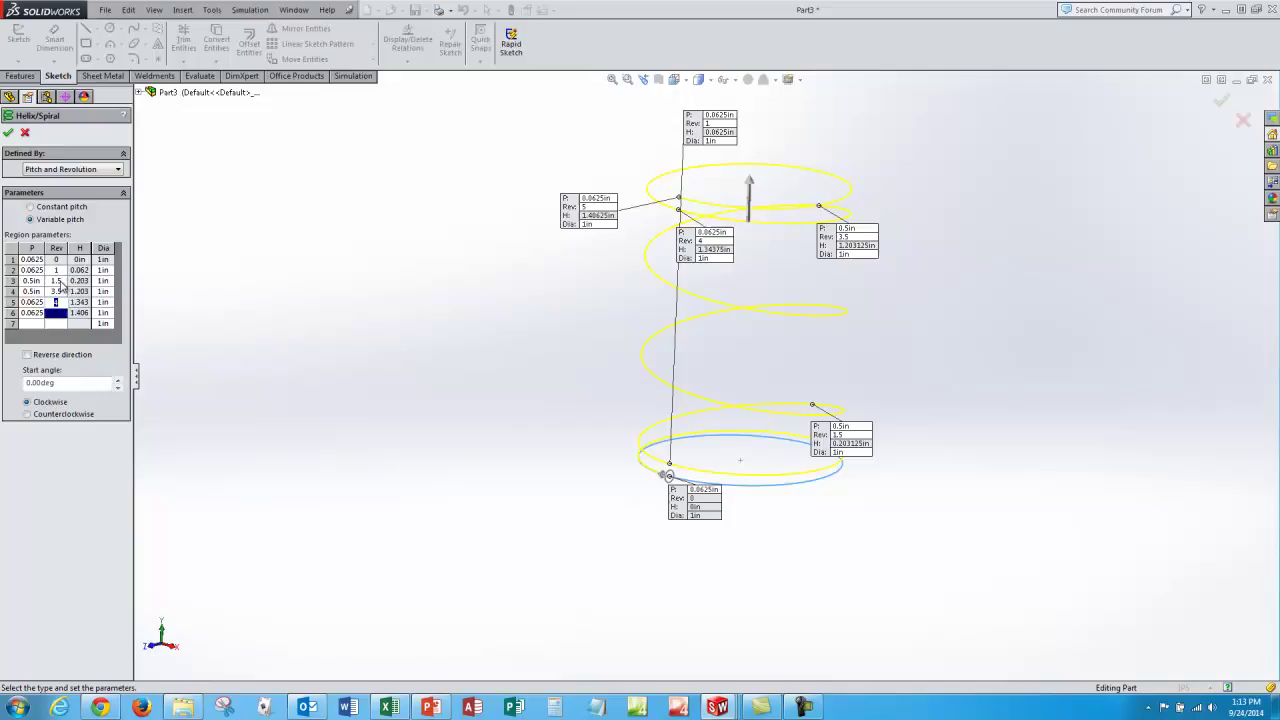
left_click(58, 313)
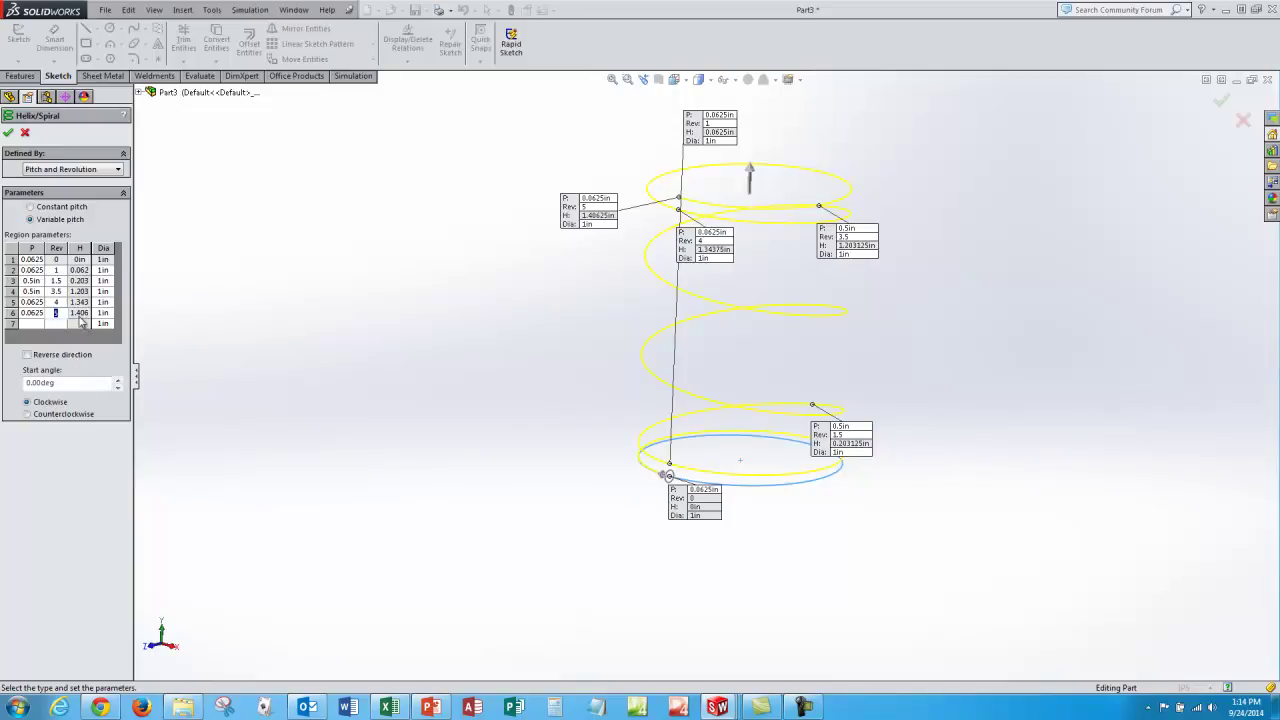
Change region row 3 to 1.375 revolutions and row 4 to 3.625 revolutions
left_click(57, 281)
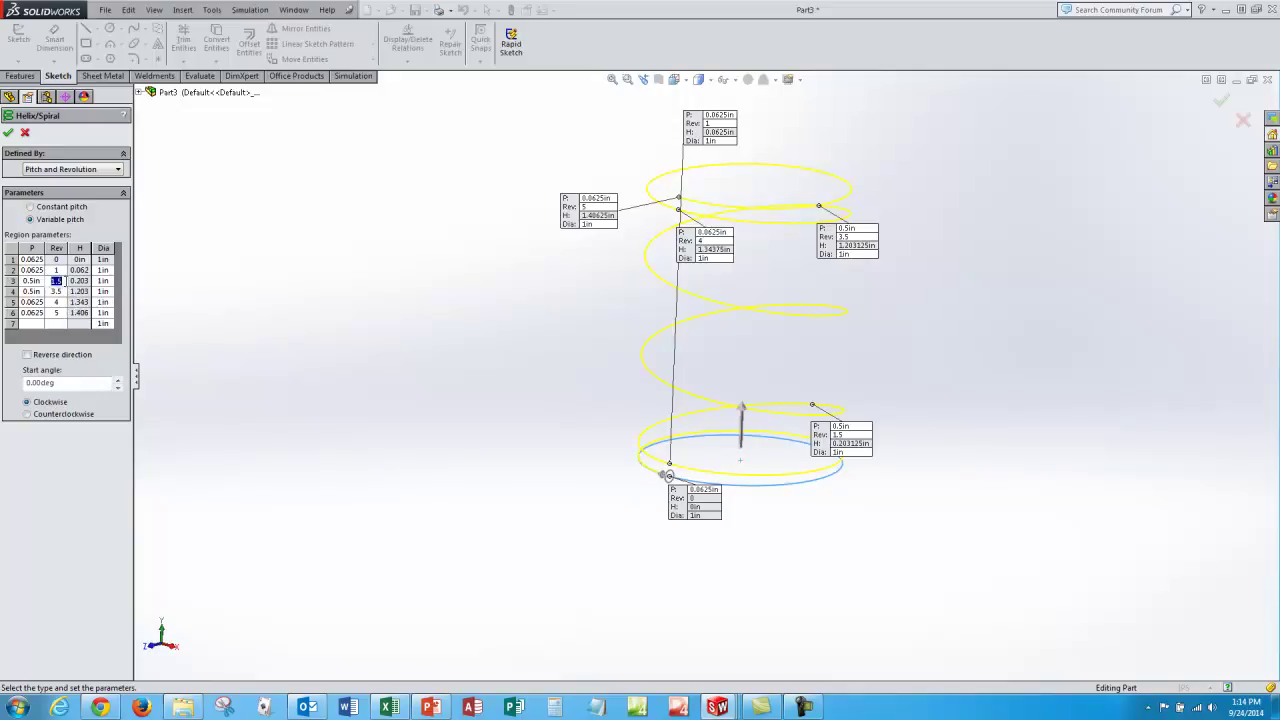
type(".375")
key("Tab")
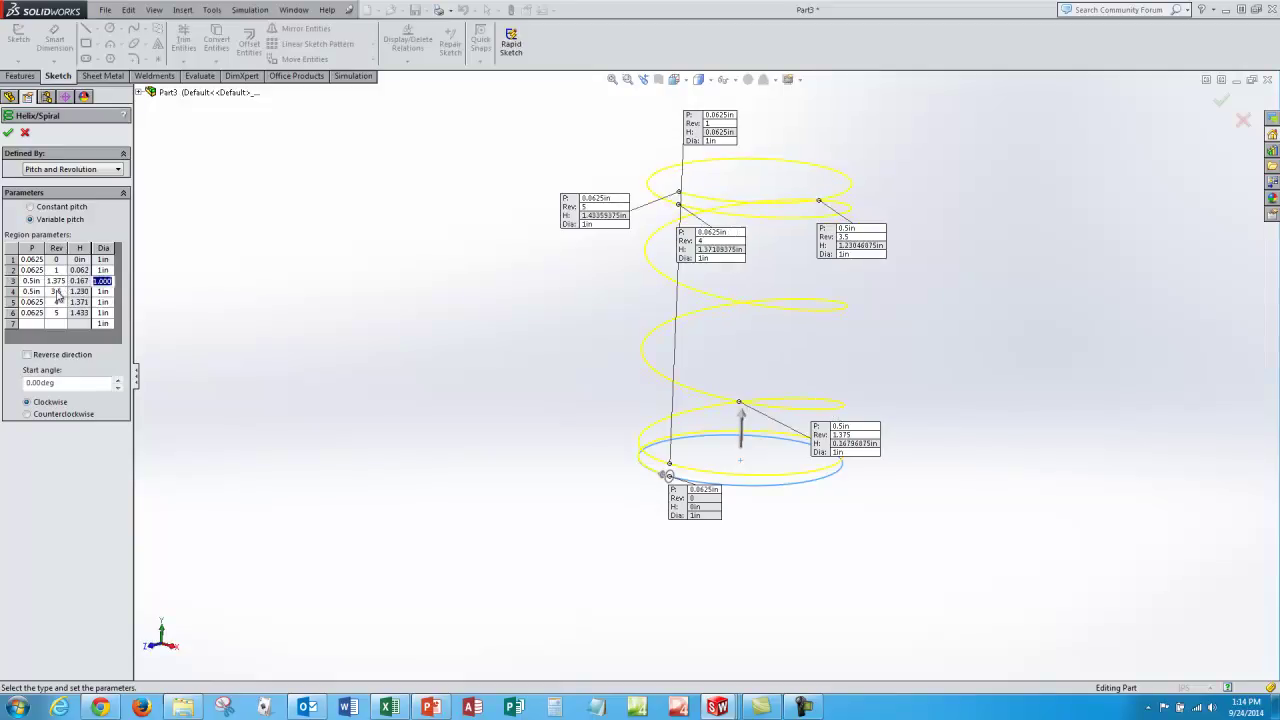
left_click(57, 291)
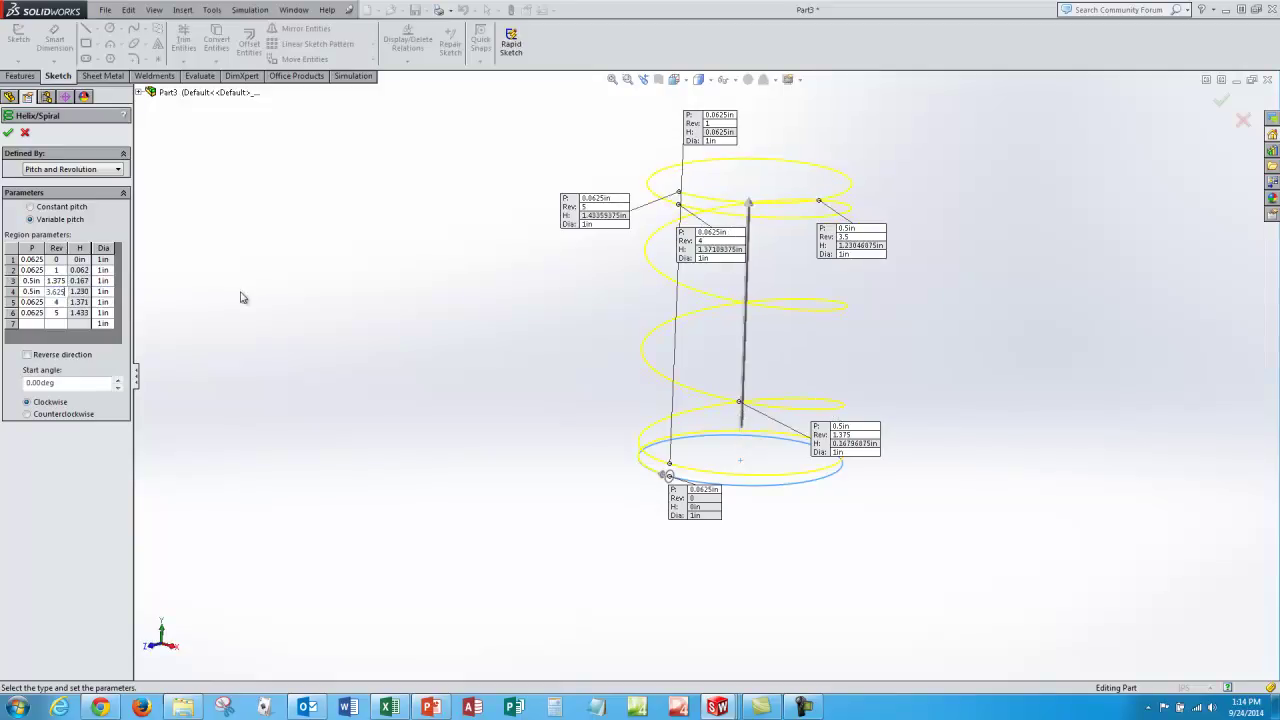
key("Tab")
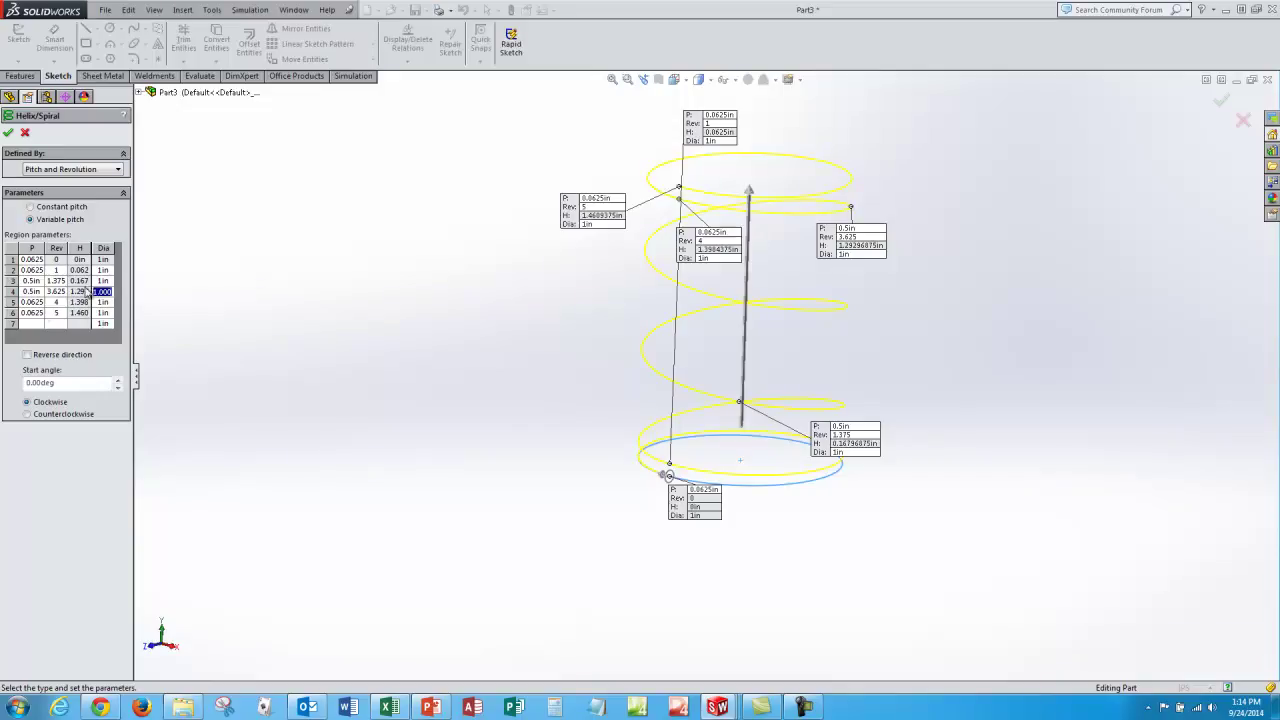
left_click(389, 707)
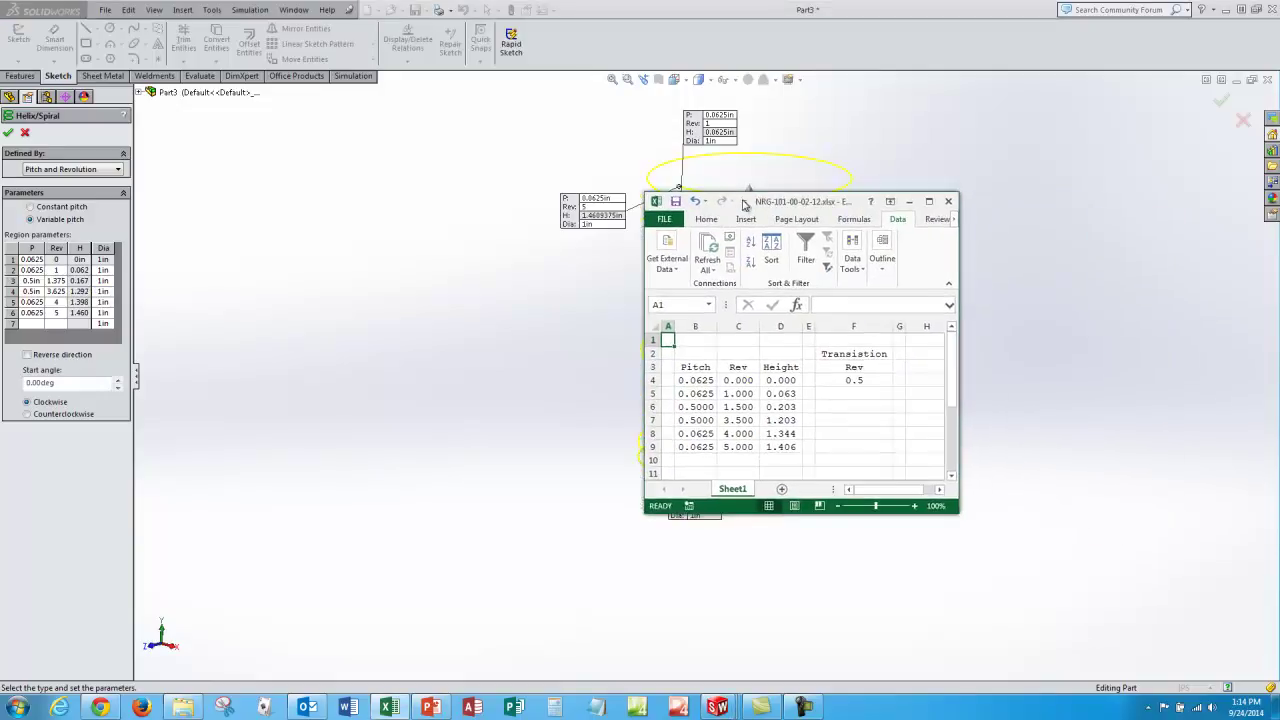
left_click_drag(782, 199, 320, 128)
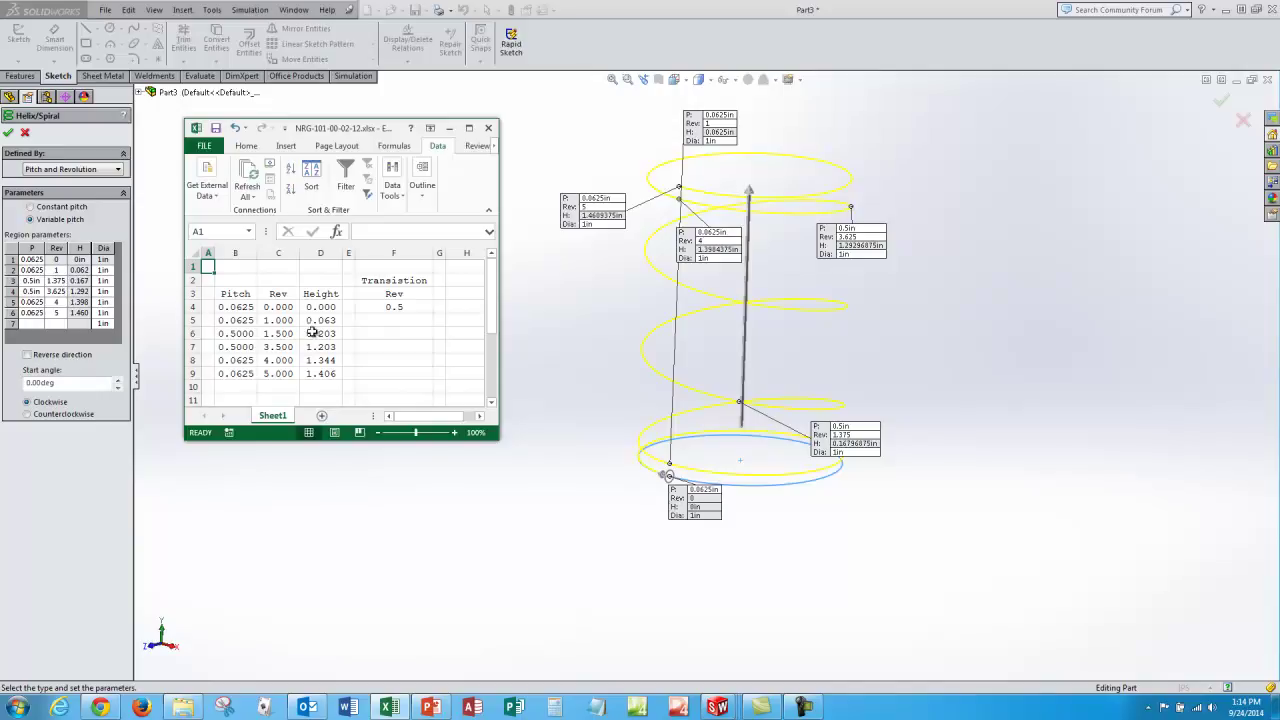
left_click(57, 283)
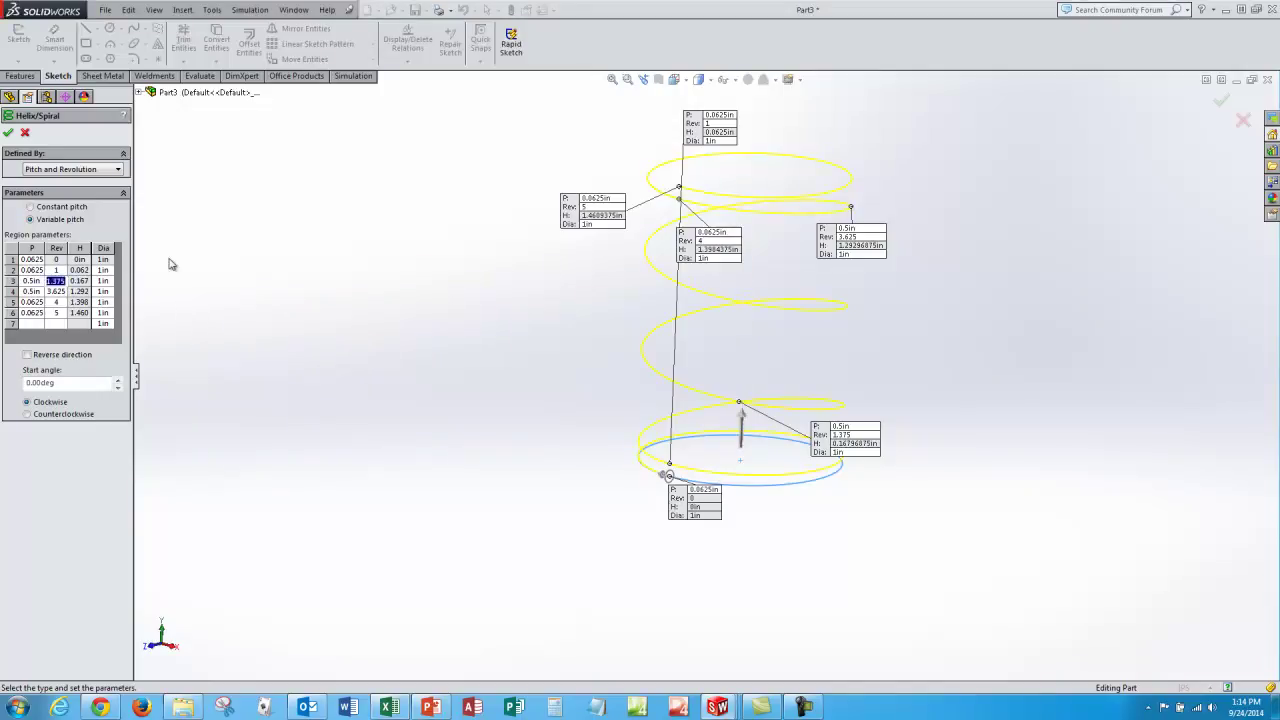
Return rows 3 and 4 to 1.5 and 3.5 revolutions, then bring up the Excel workbook
type("1")
key("Tab")
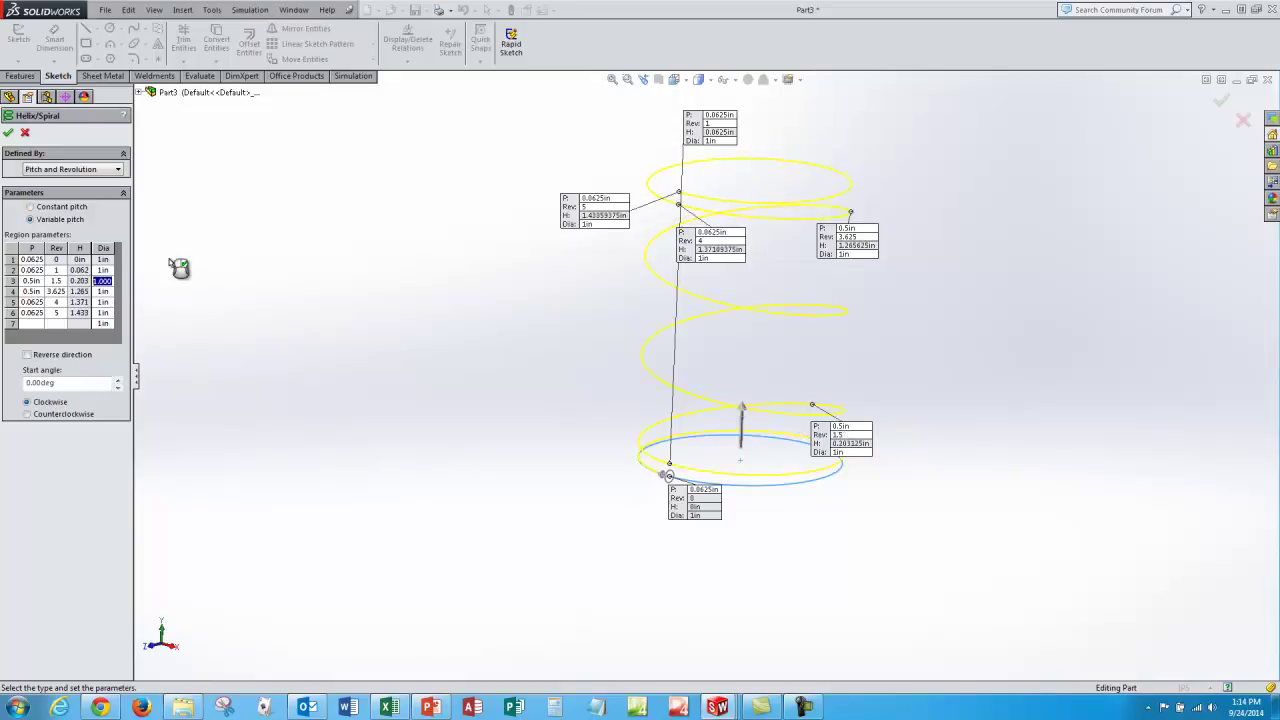
left_click(57, 291)
type("3")
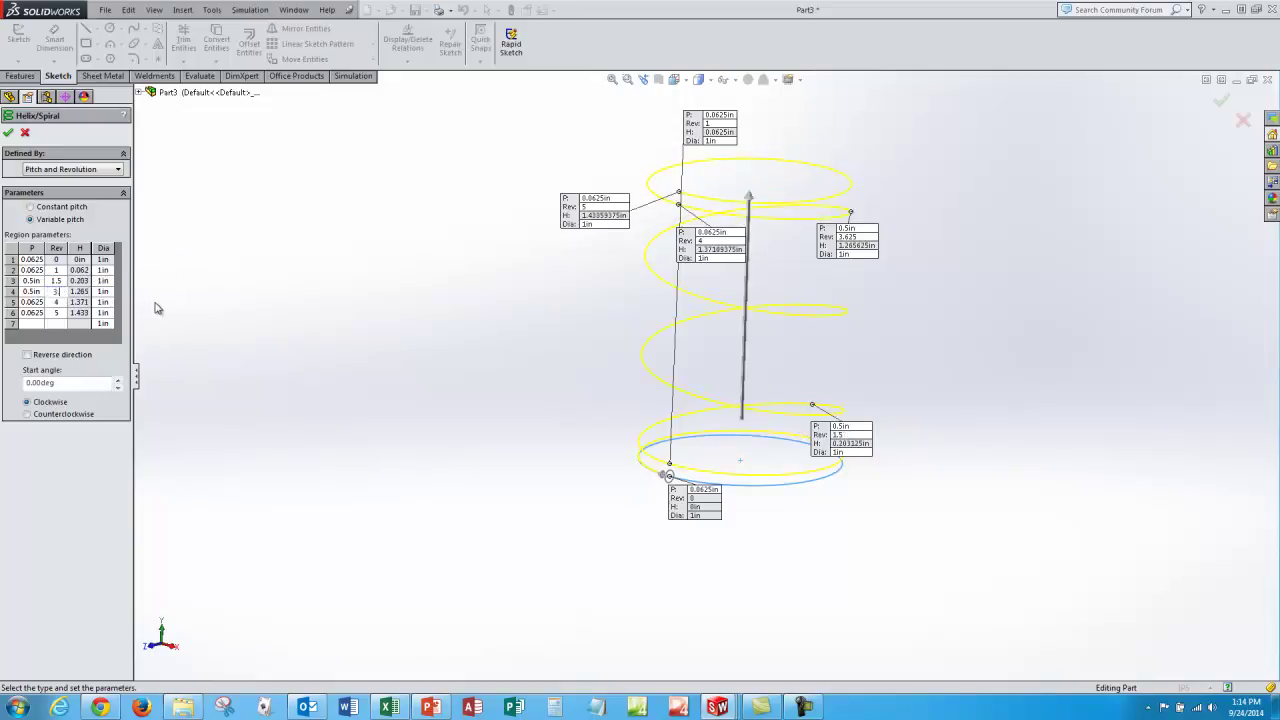
type(".5")
key("Tab")
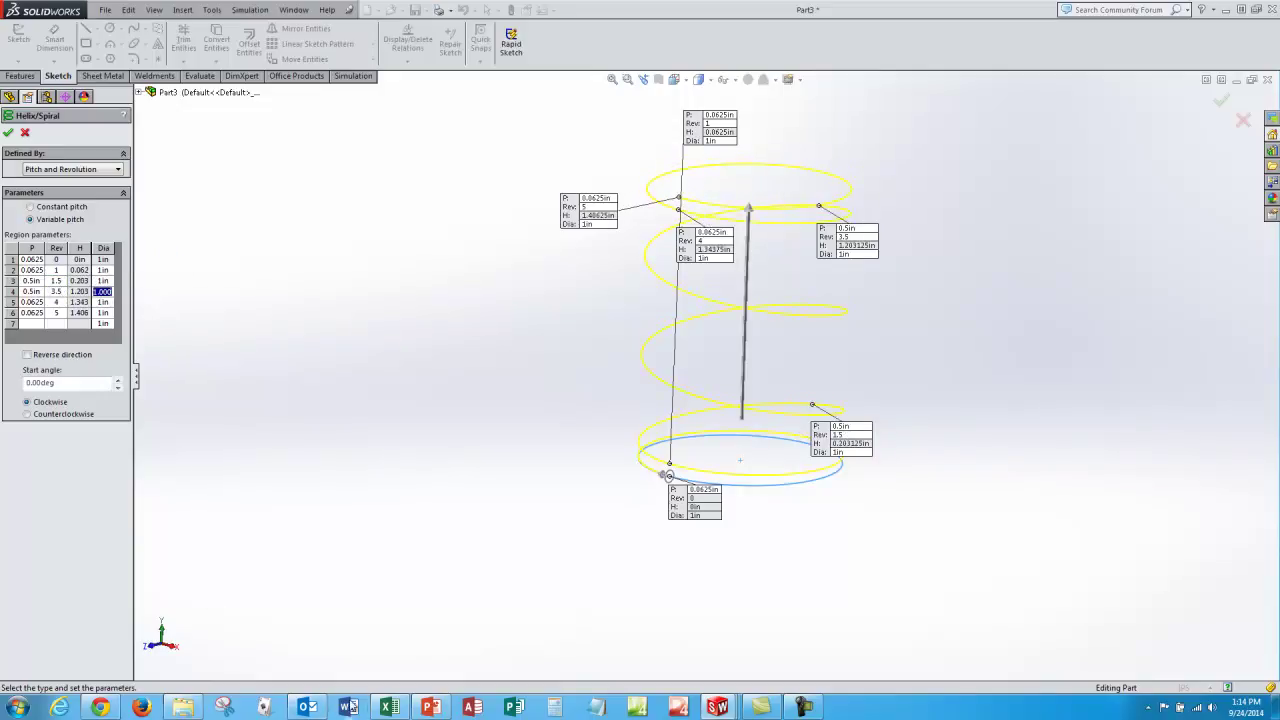
left_click(389, 707)
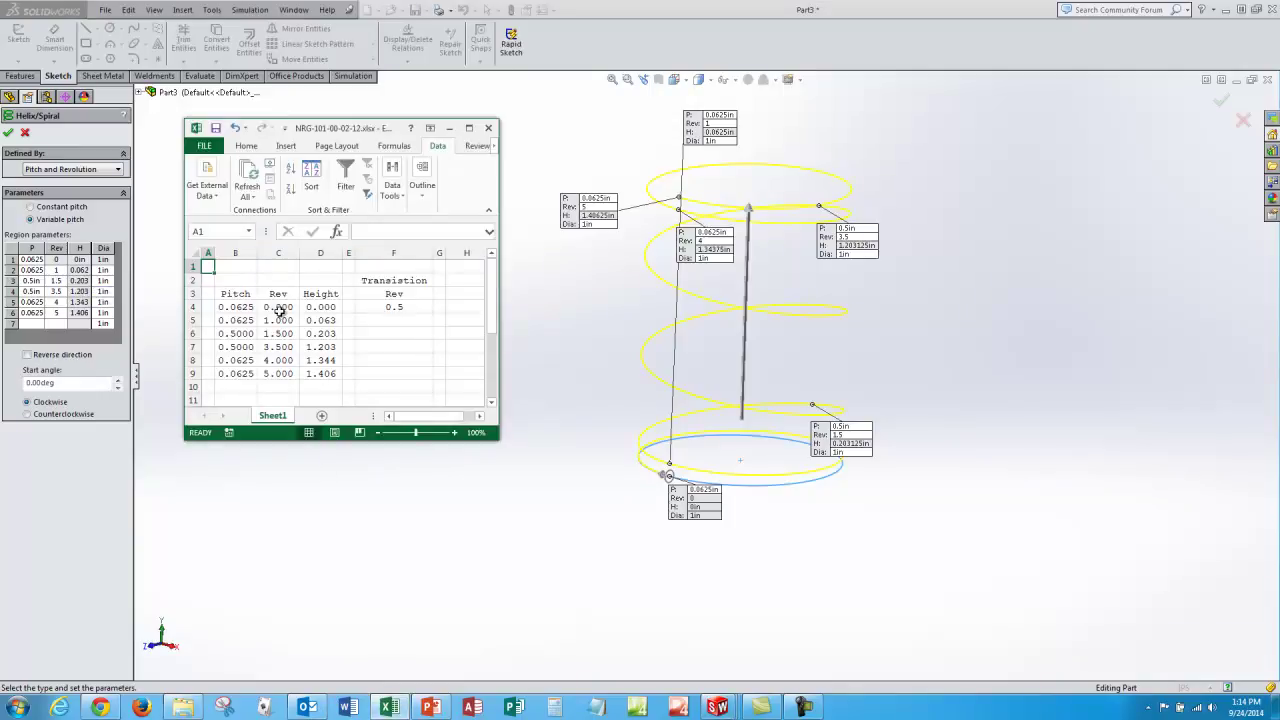
Inspect the height formula in D5, Transition Rev in F4, and revolution formulas in C6 and C7
left_click(320, 320)
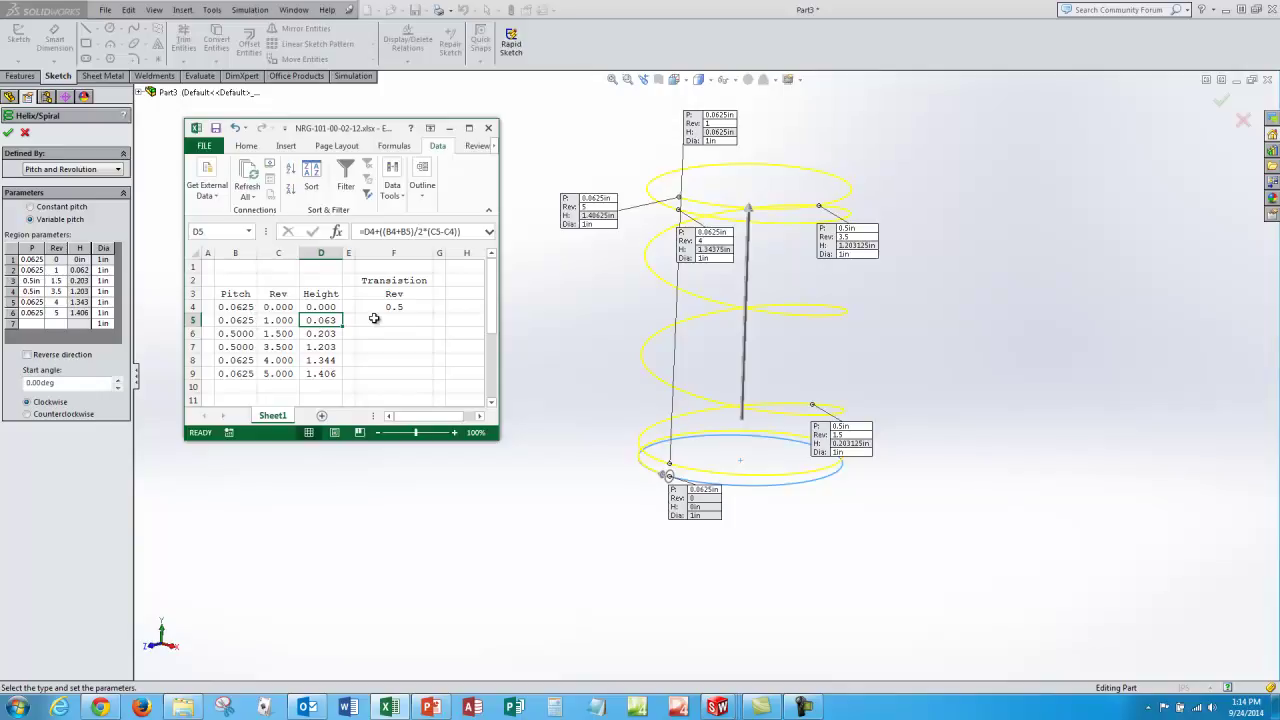
left_click(420, 306)
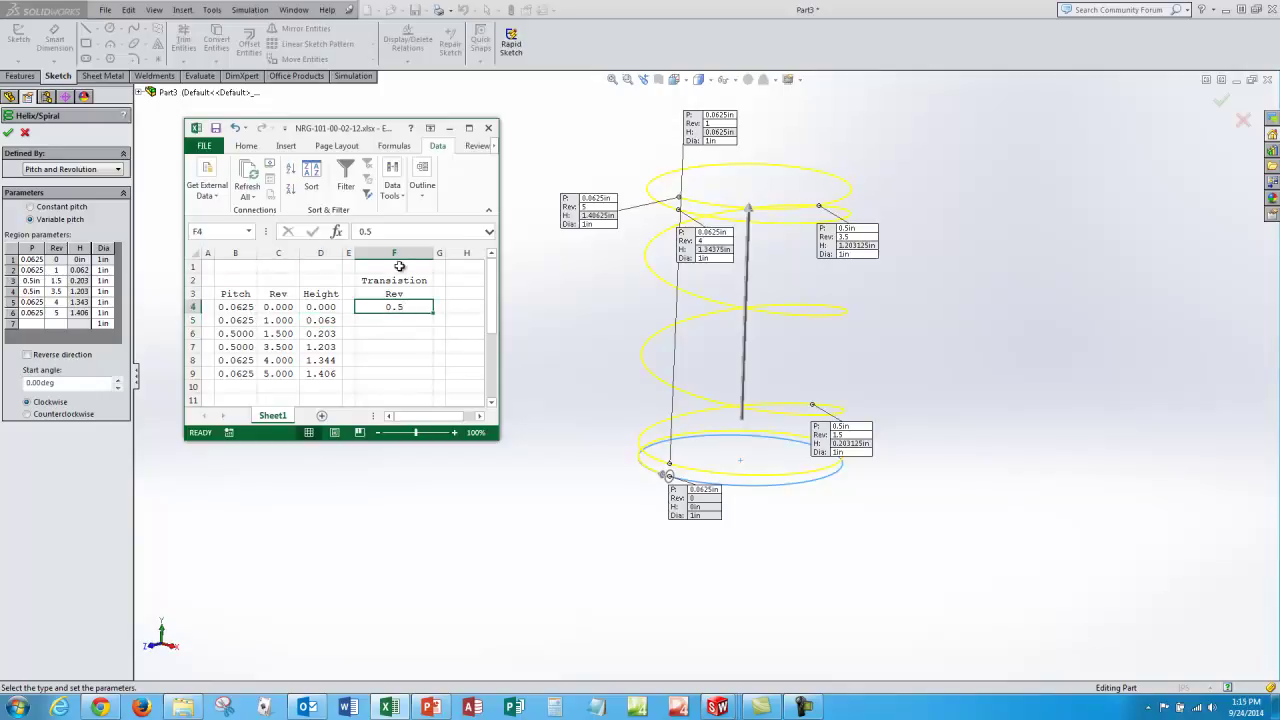
left_click(283, 333)
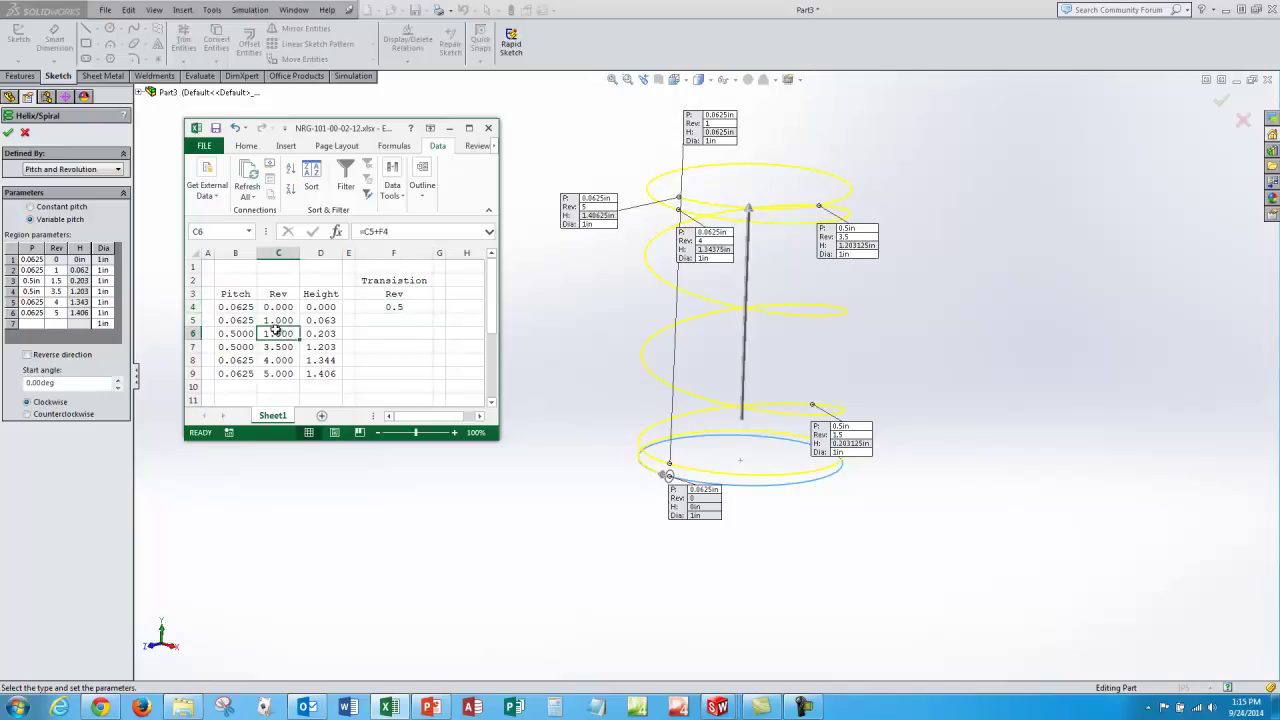
left_click(286, 347)
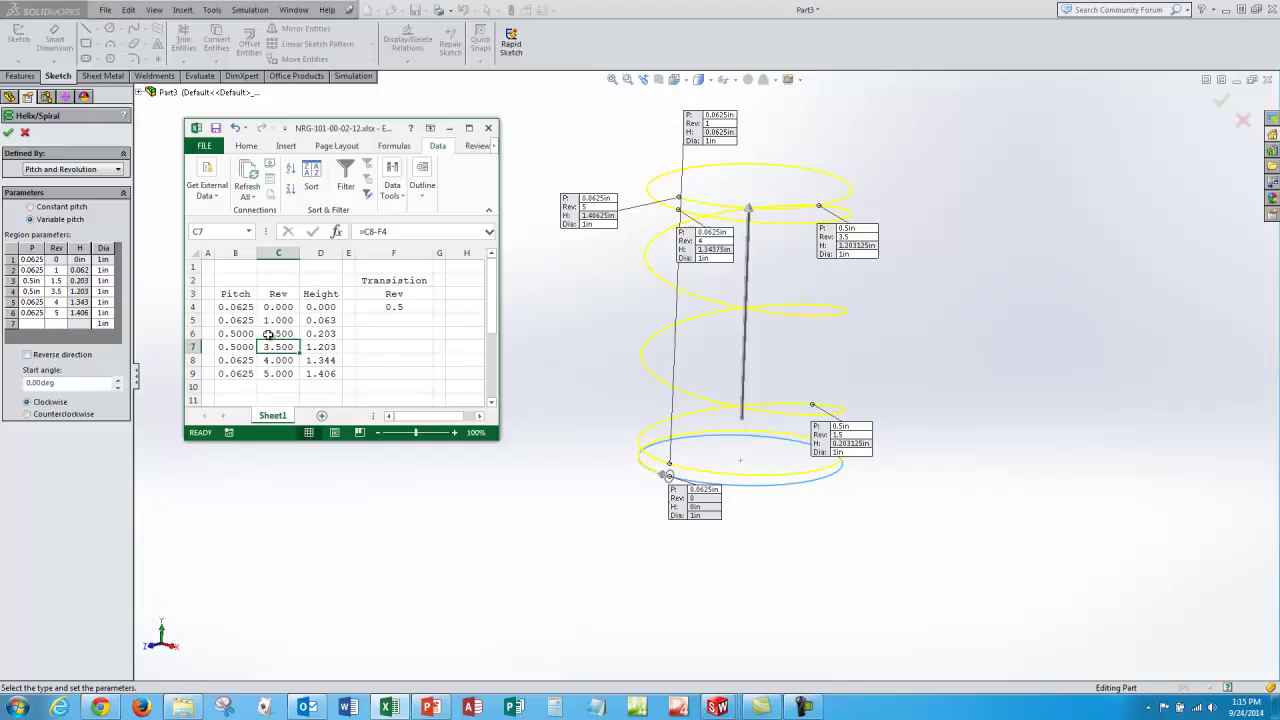
left_click(324, 319)
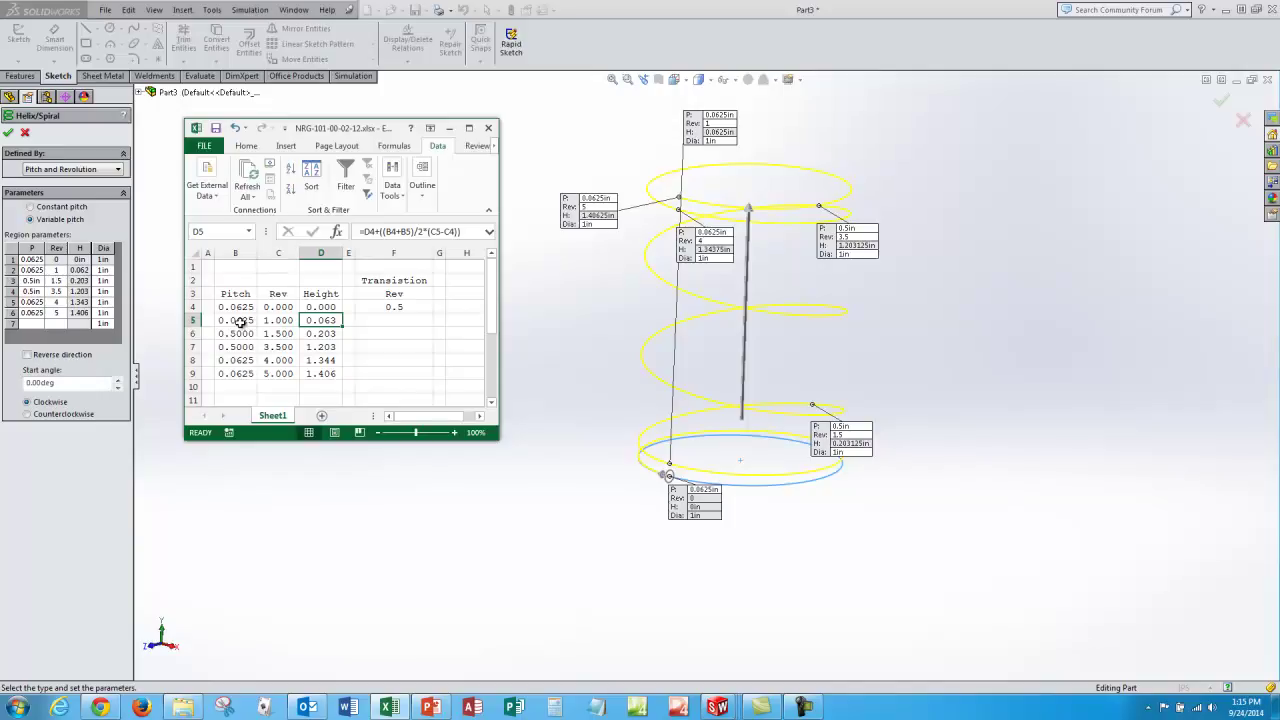
Check pitches B5:B6 and height formulas D6 and D9, then widen the workbook window
left_click_drag(240, 322, 242, 336)
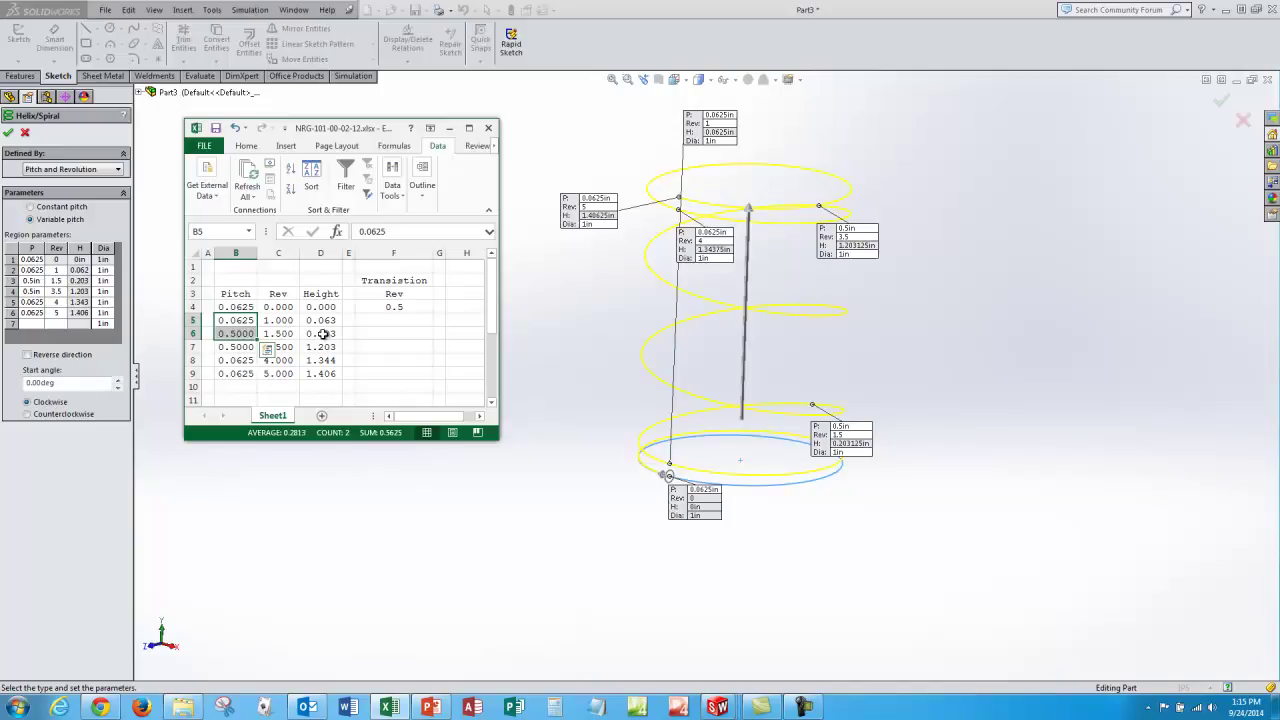
left_click(322, 334)
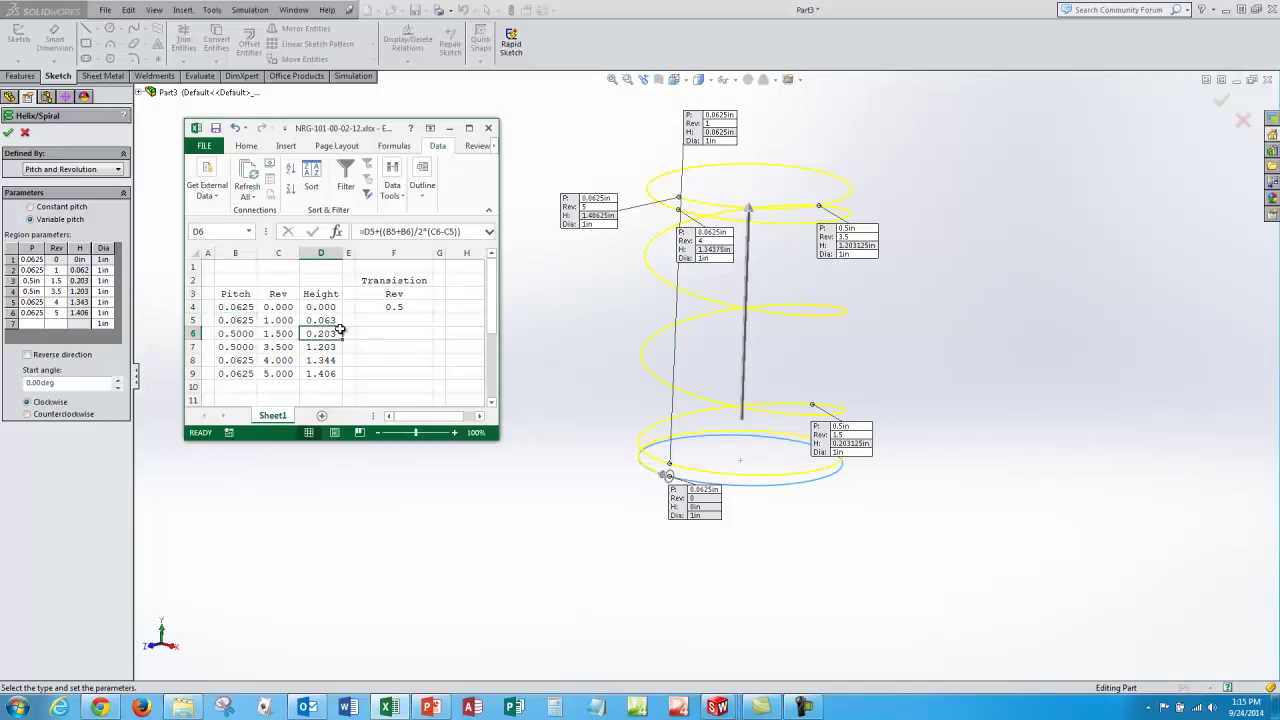
left_click(207, 267)
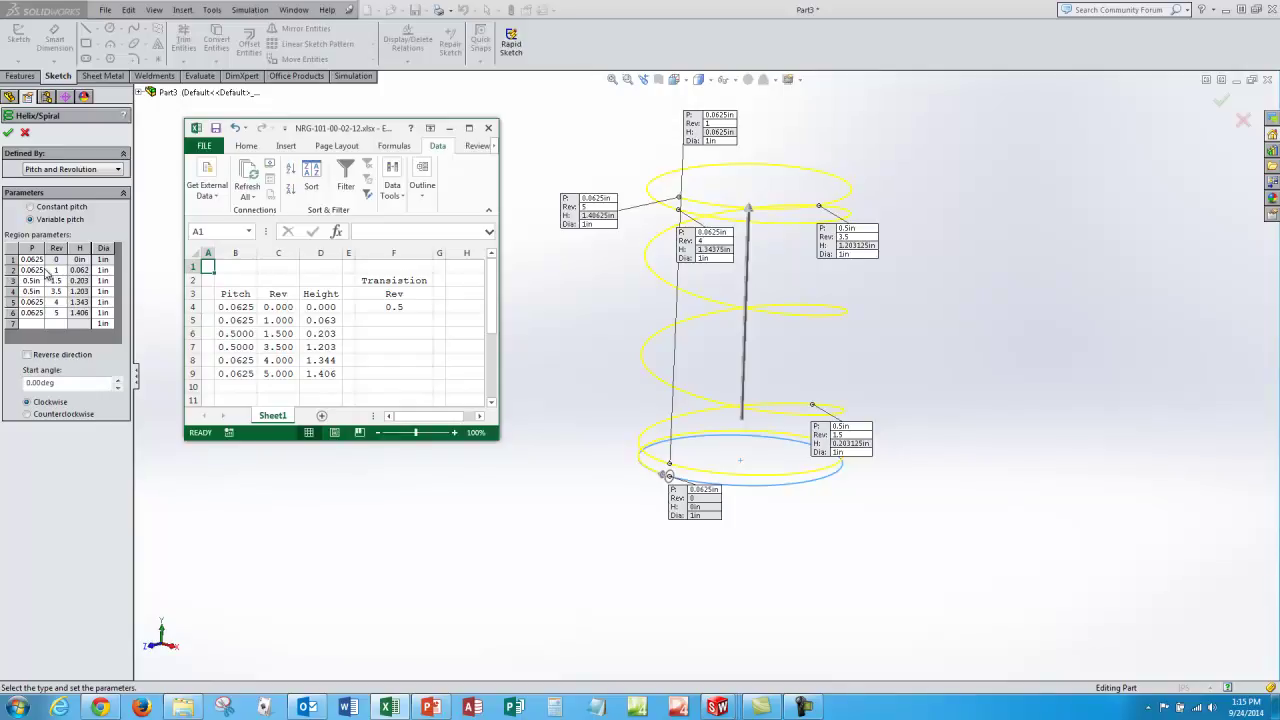
left_click(325, 374)
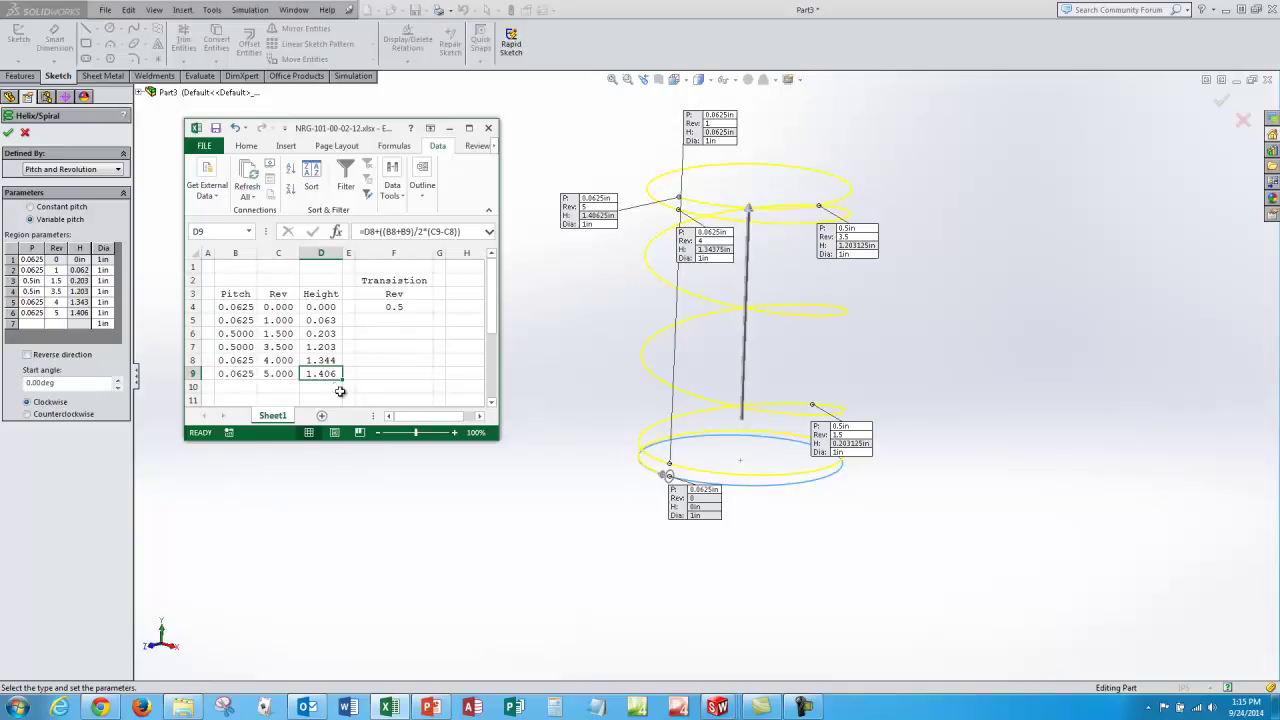
left_click(392, 306)
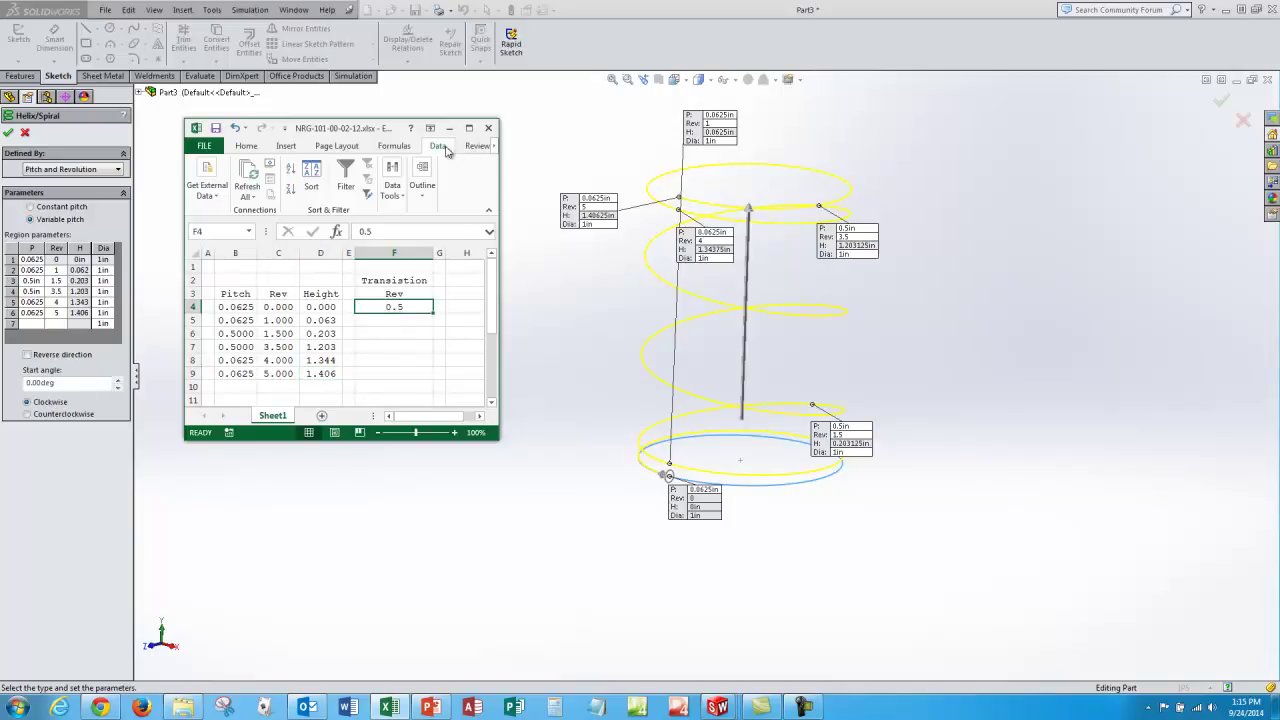
left_click_drag(499, 180, 946, 197)
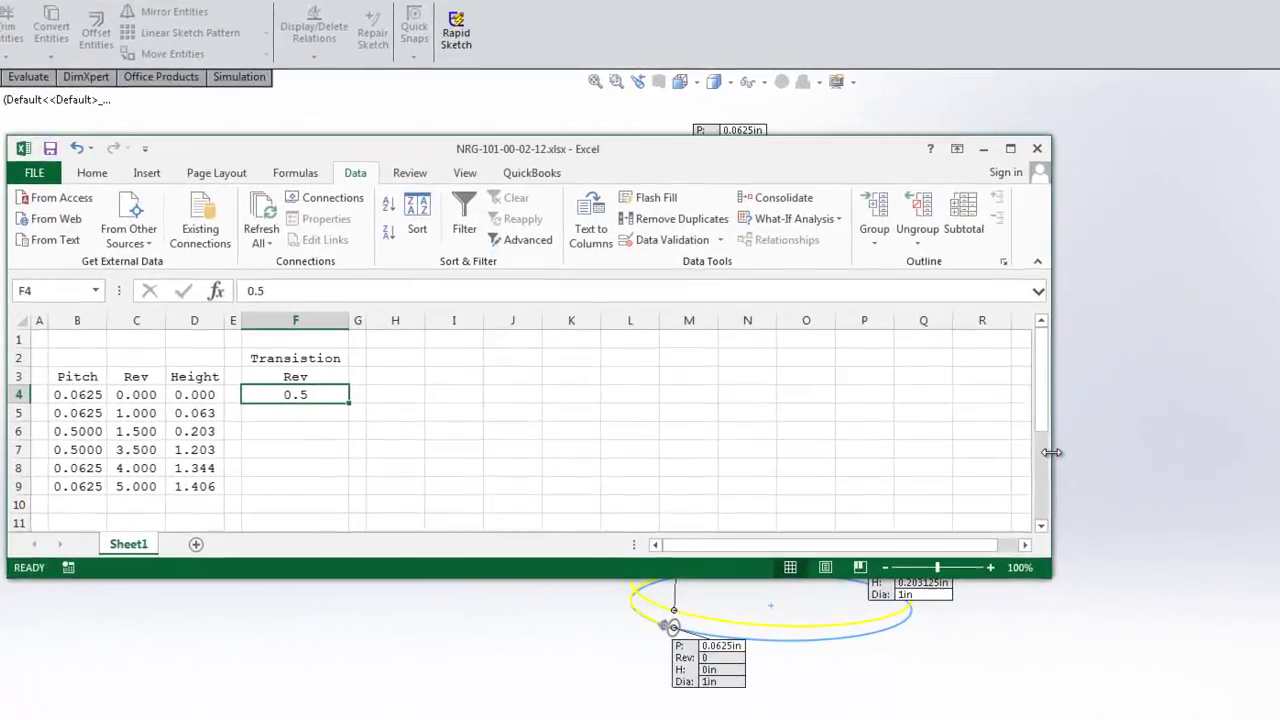
Goal Seek D9 to 1.5 by changing F4, giving a transition Rev of 0.285714286
left_click_drag(950, 357, 1096, 367)
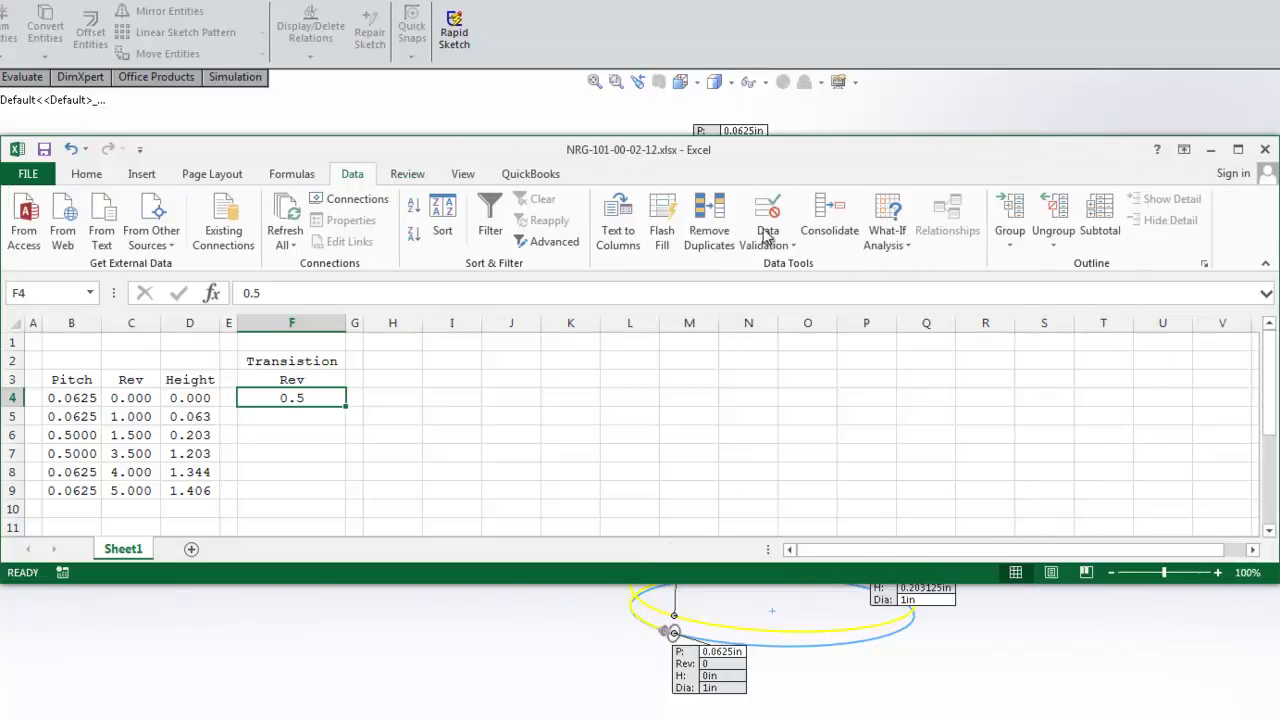
left_click(905, 252)
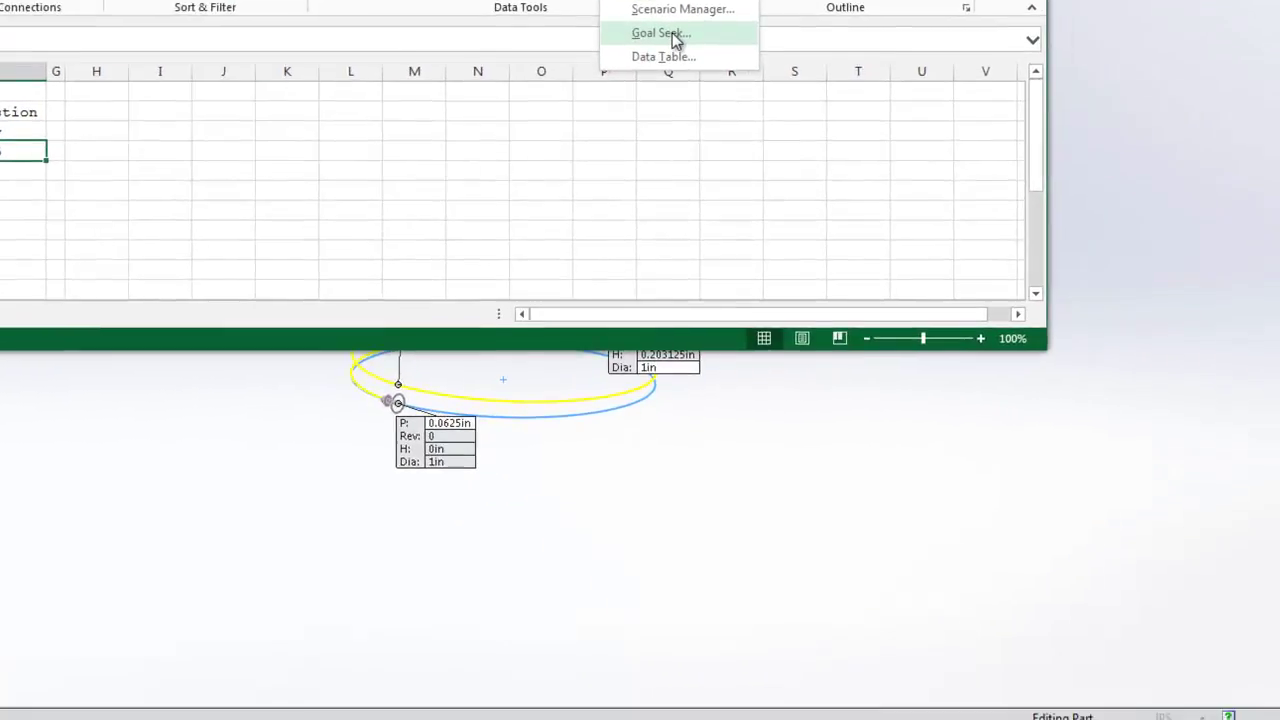
left_click(915, 286)
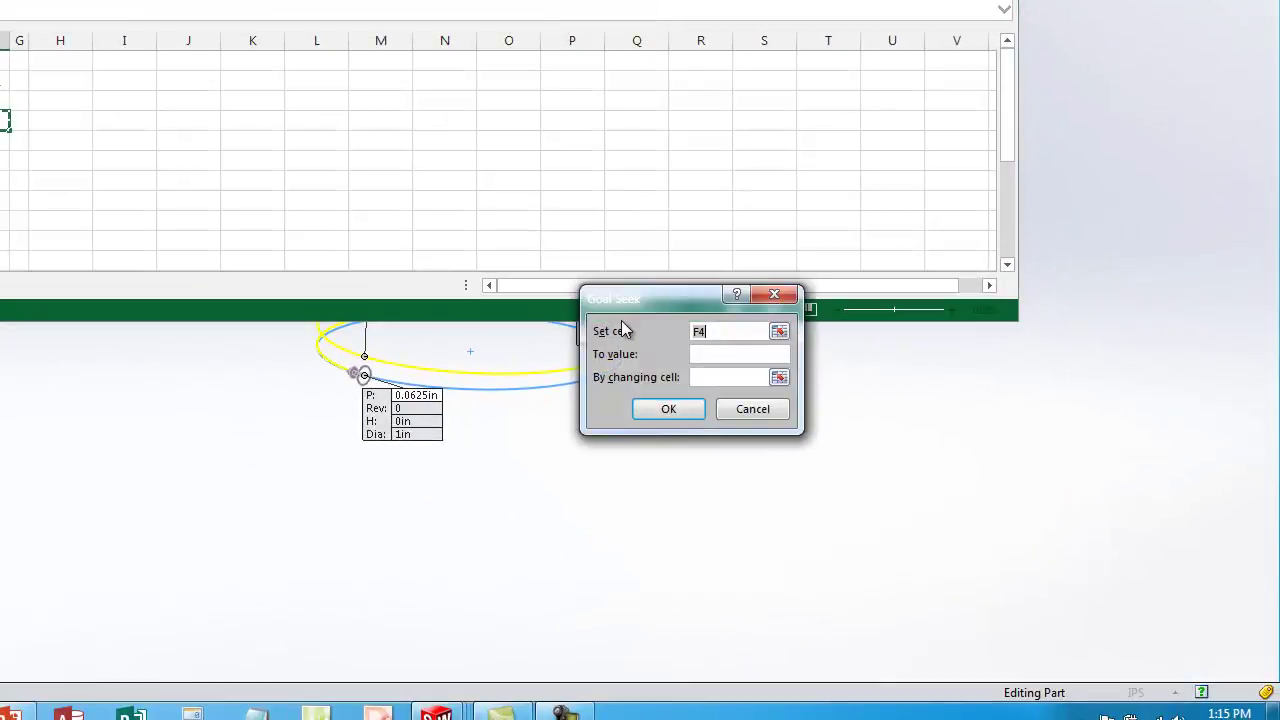
type("$D$9")
left_click(703, 353)
type("$F$4")
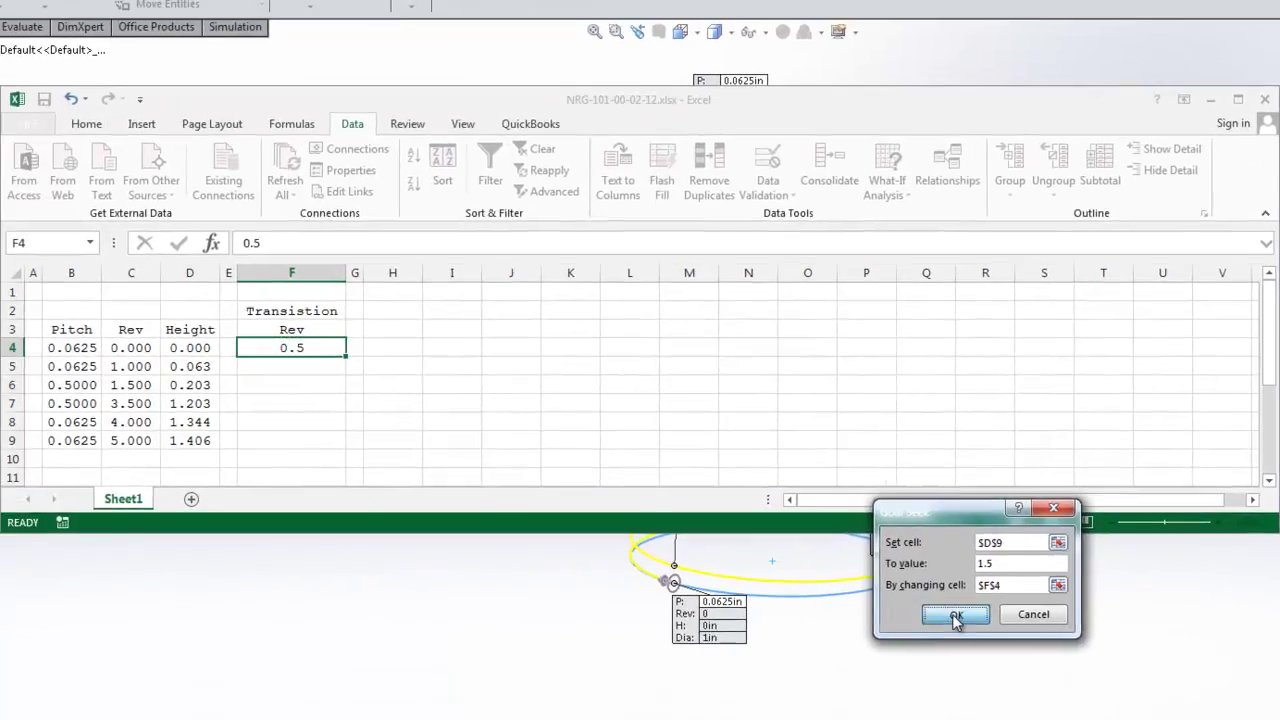
left_click(955, 615)
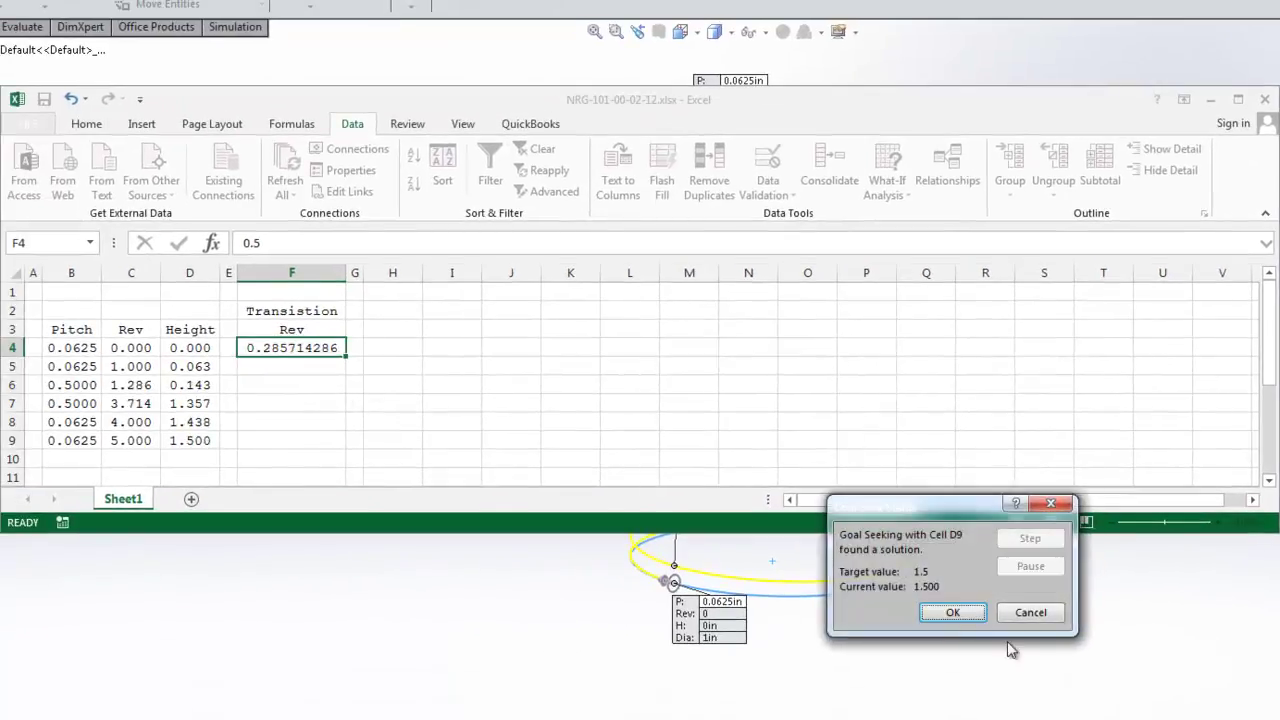
left_click(950, 613)
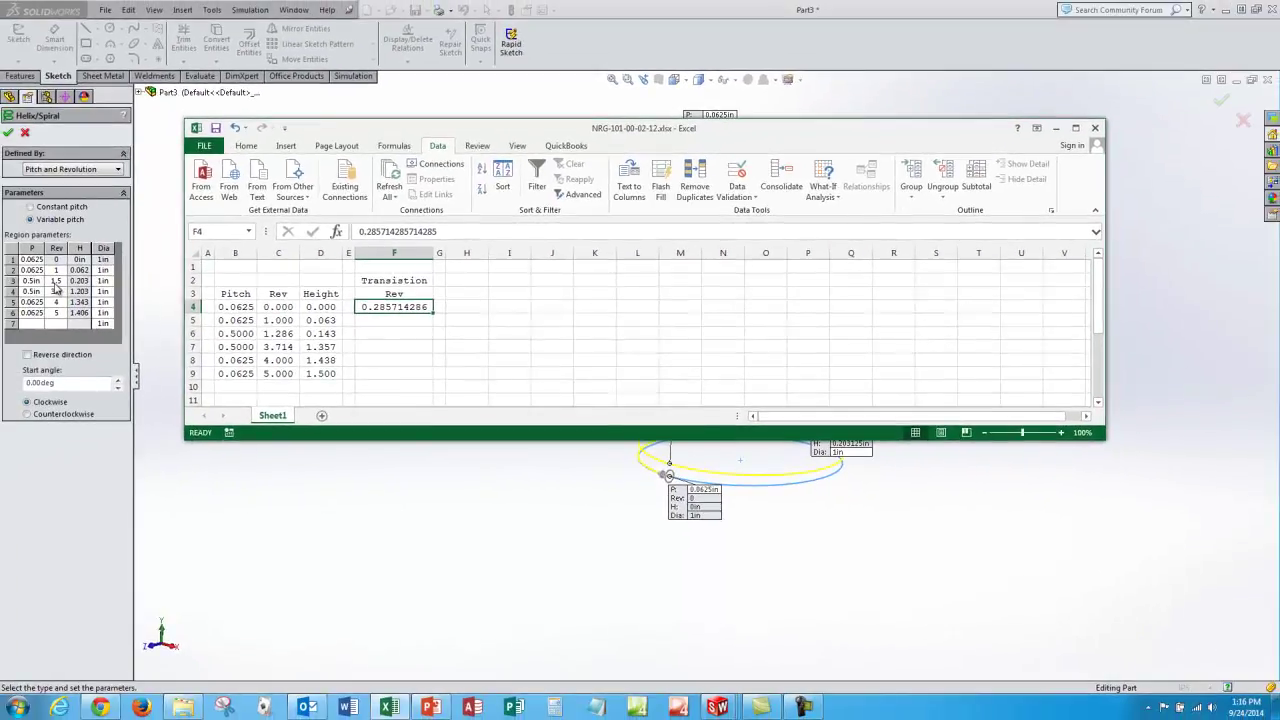
Check the spreadsheet result and set region row 3 to 1.2857 revolutions
left_click(56, 281)
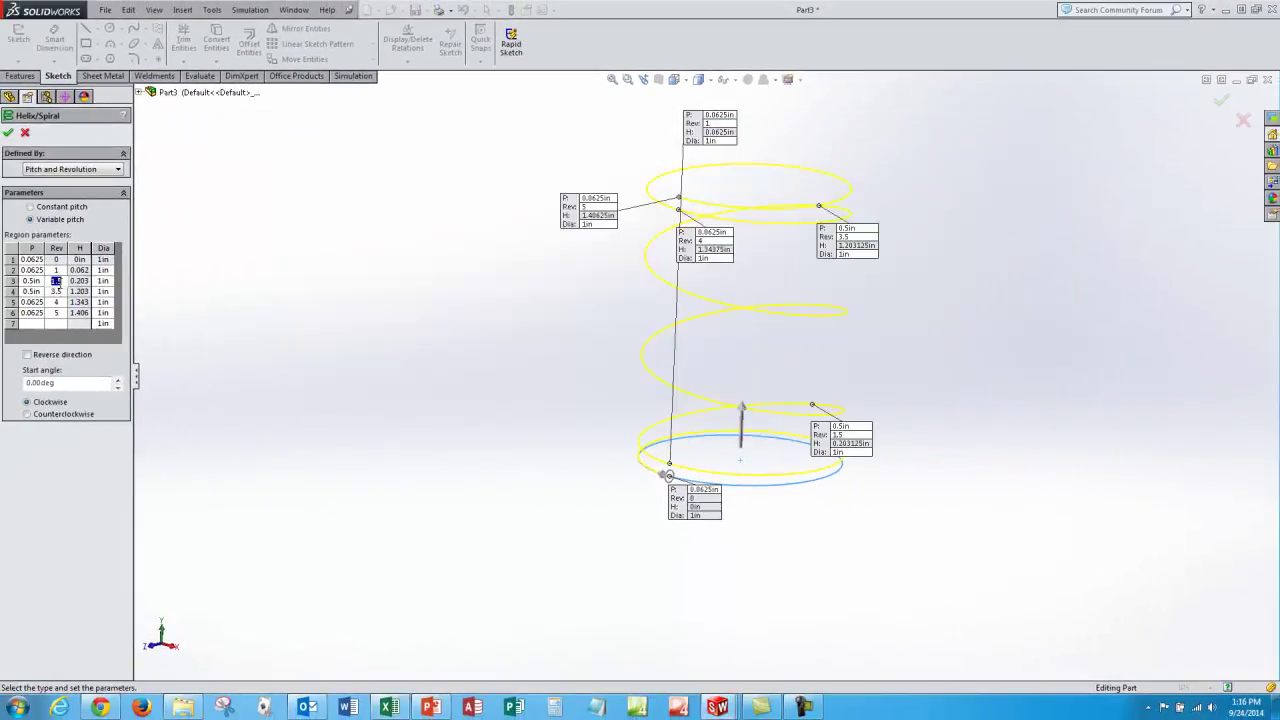
left_click(390, 708)
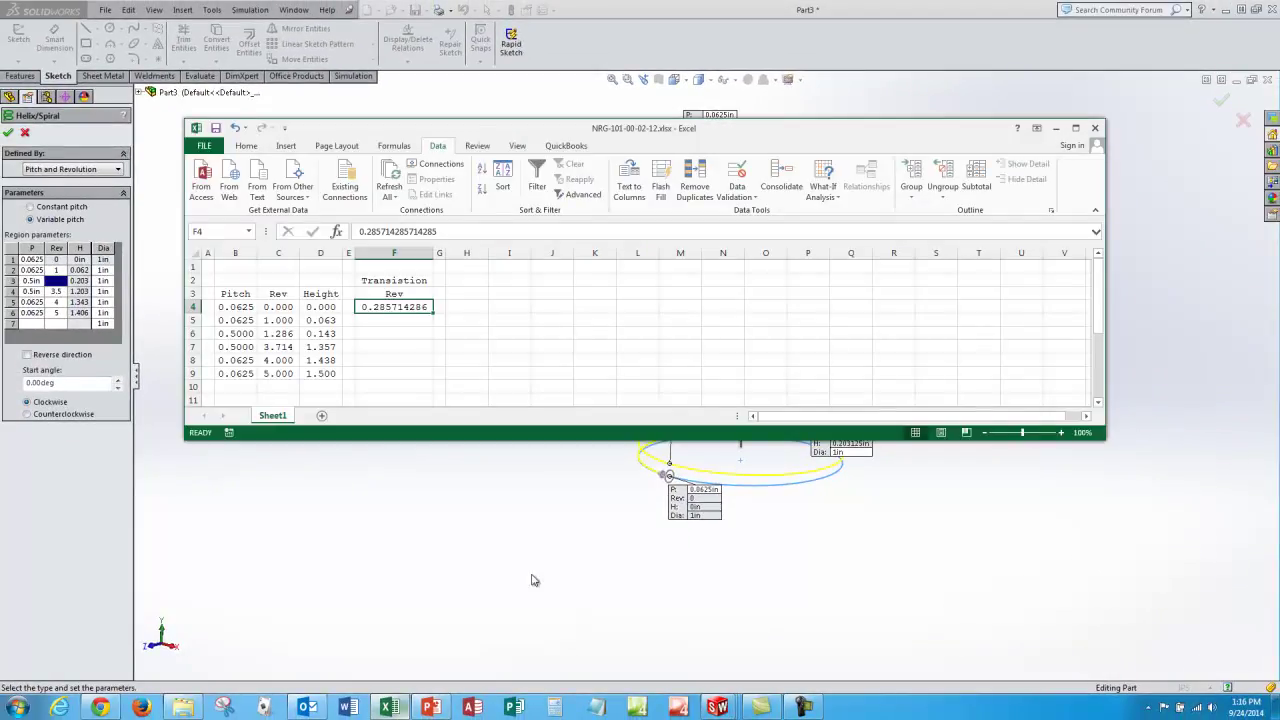
key("alt+Tab")
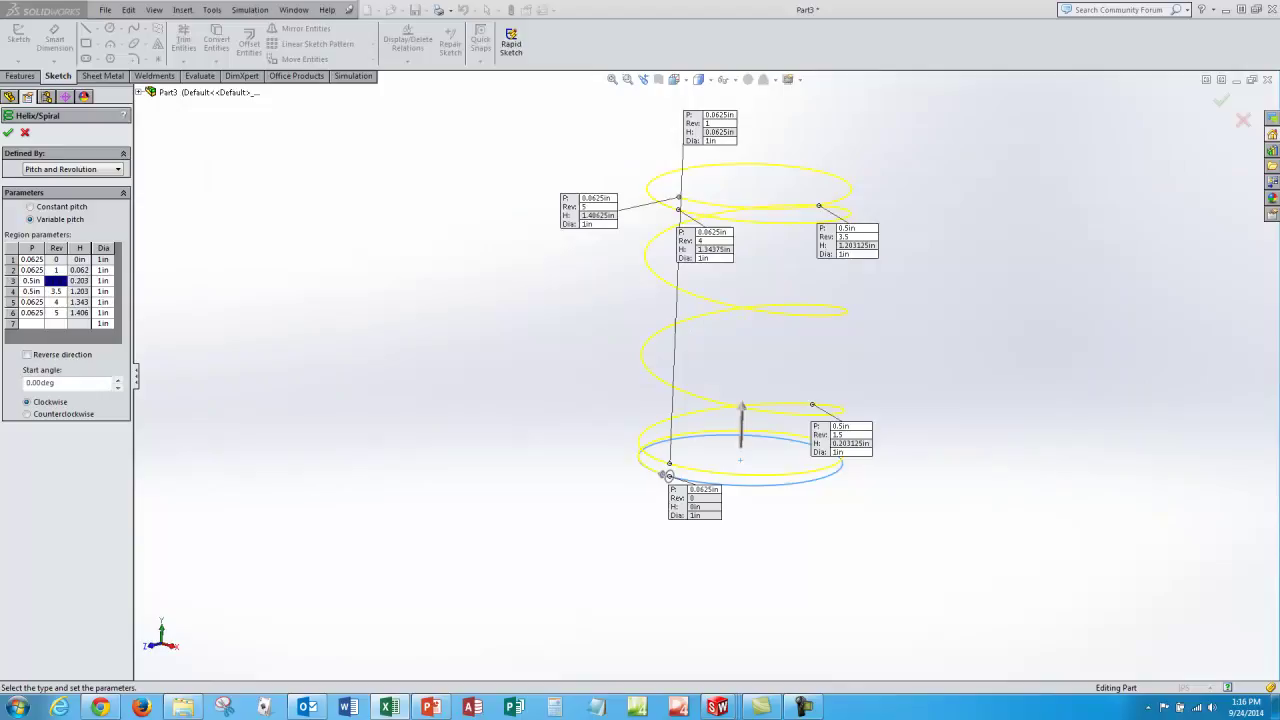
left_click(62, 283)
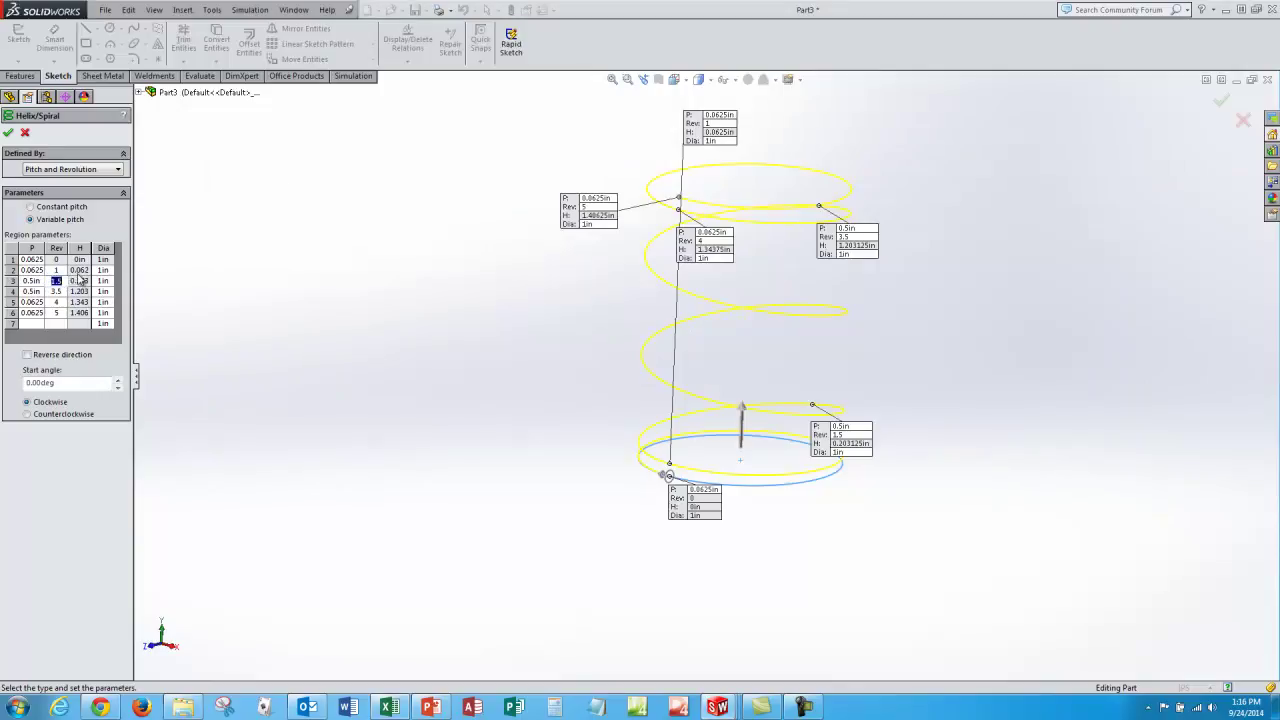
type("1.28")
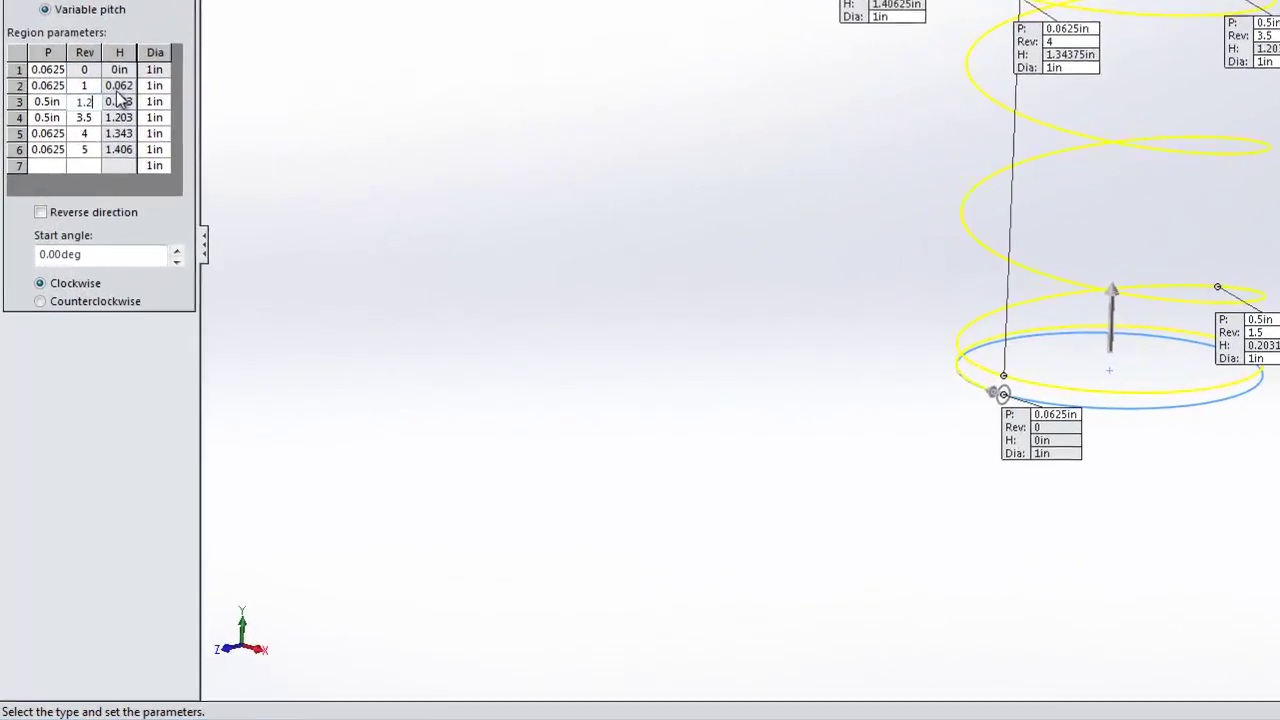
type("57")
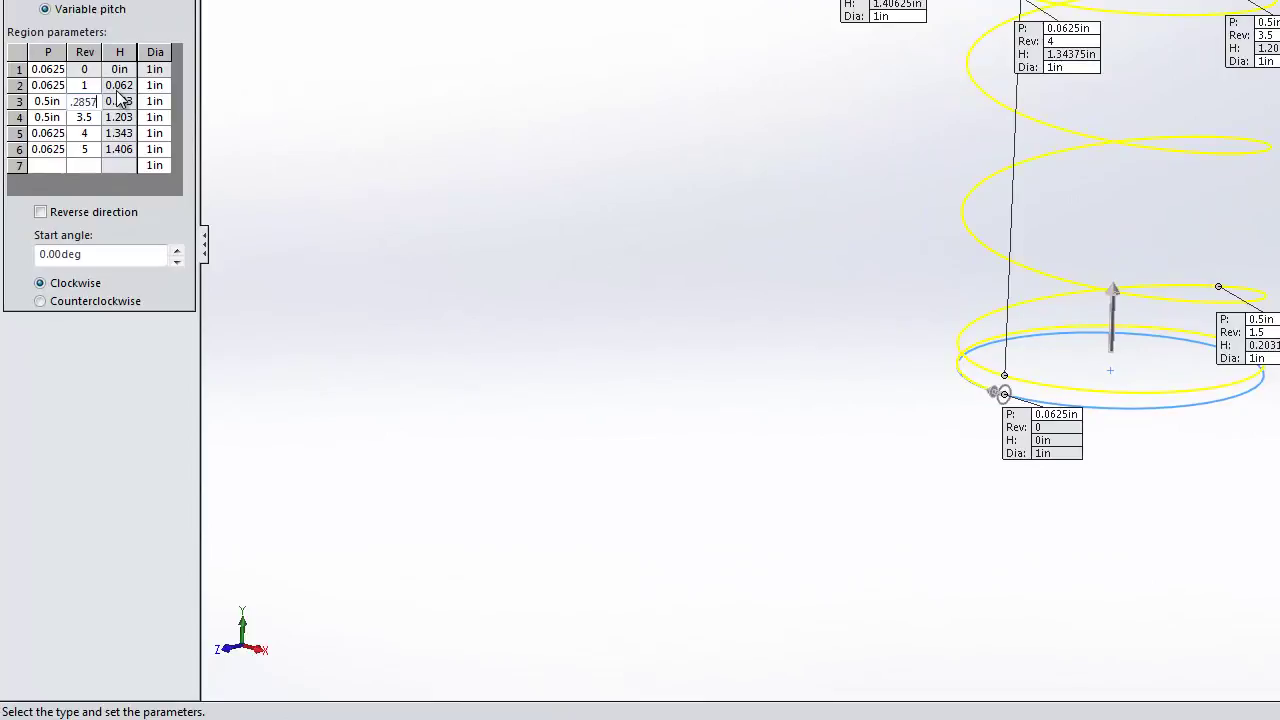
key("Tab")
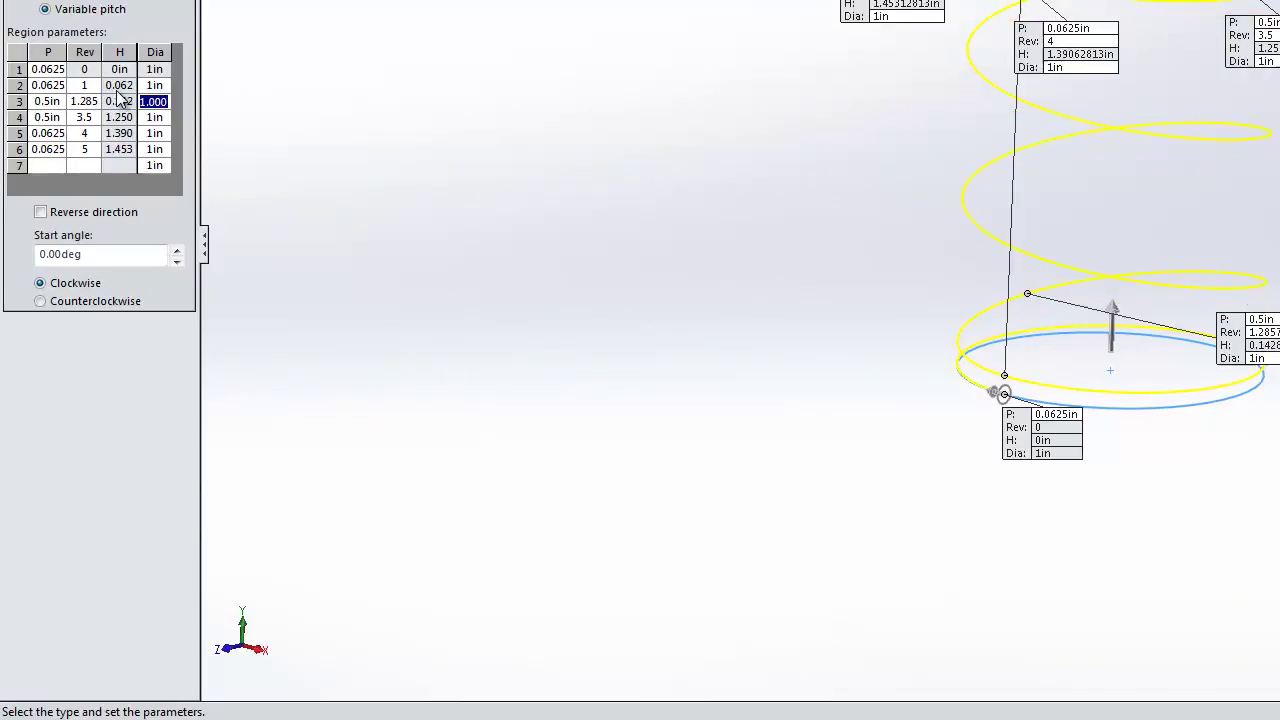
Set region row 4 to 3.714 revolutions, keeping the 1 in diameter
left_click(86, 119)
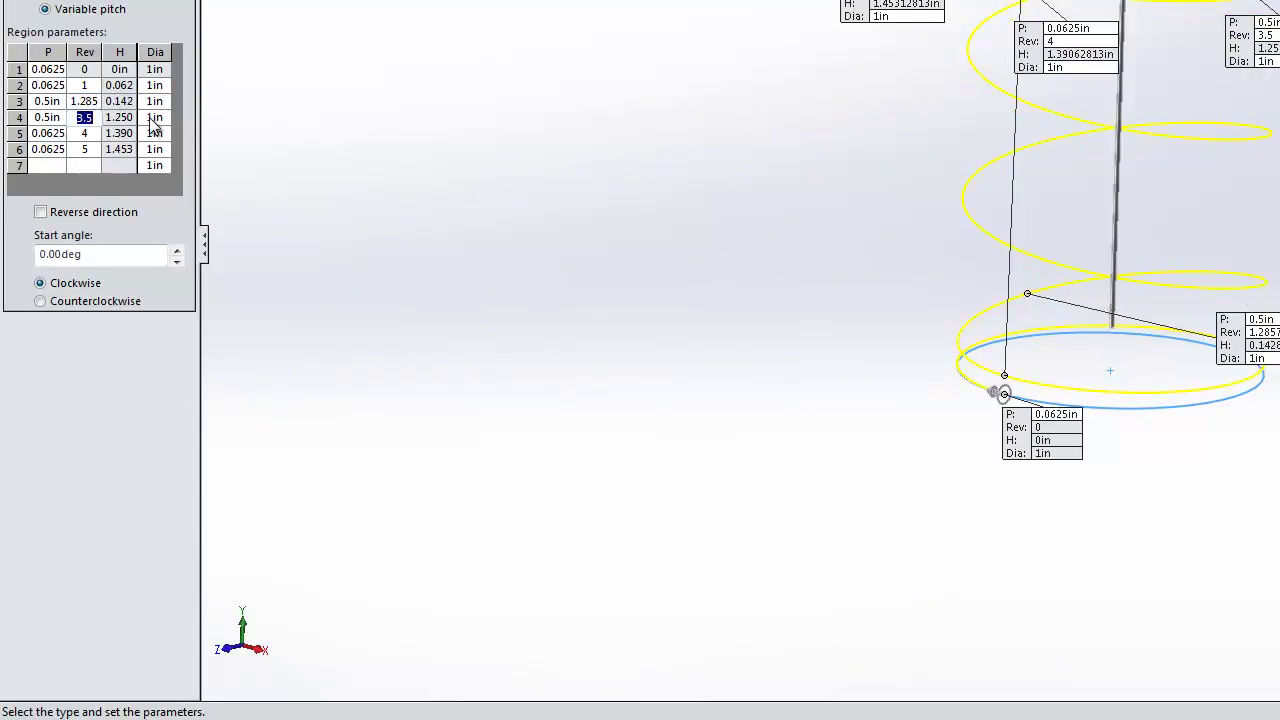
type("3.71")
type("4")
left_click(153, 118)
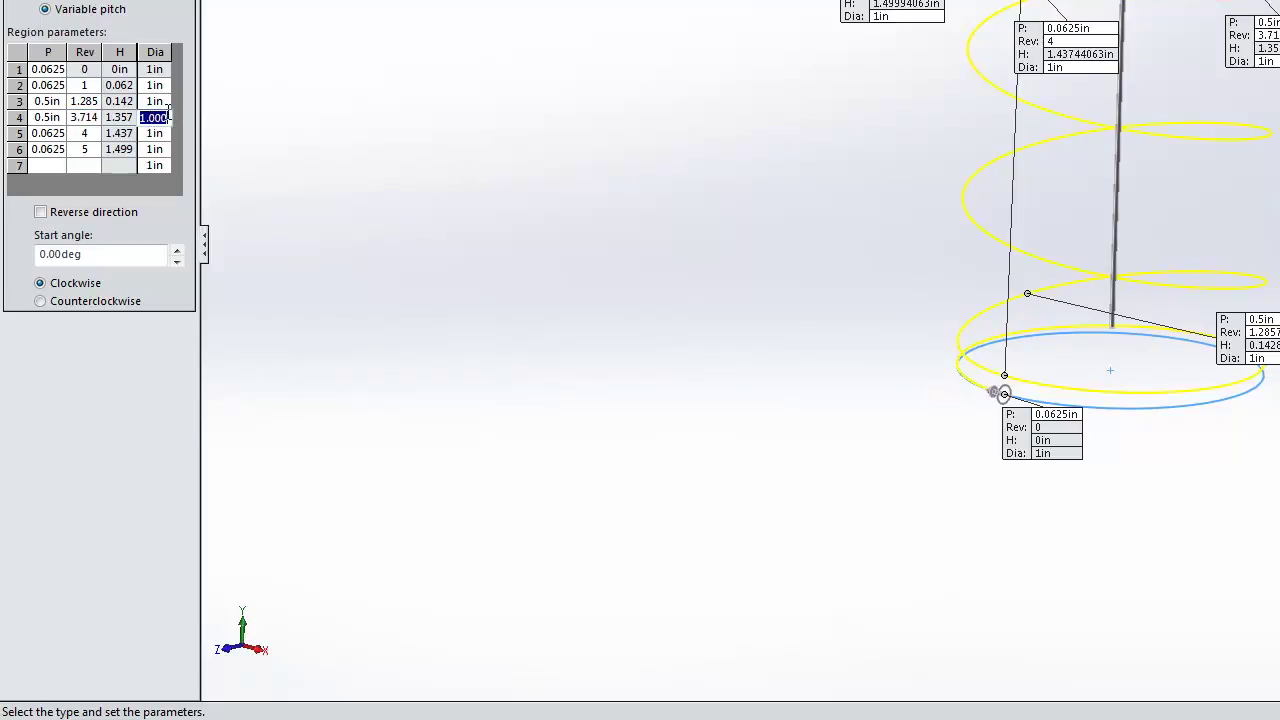
left_click(98, 117)
left_click(98, 117)
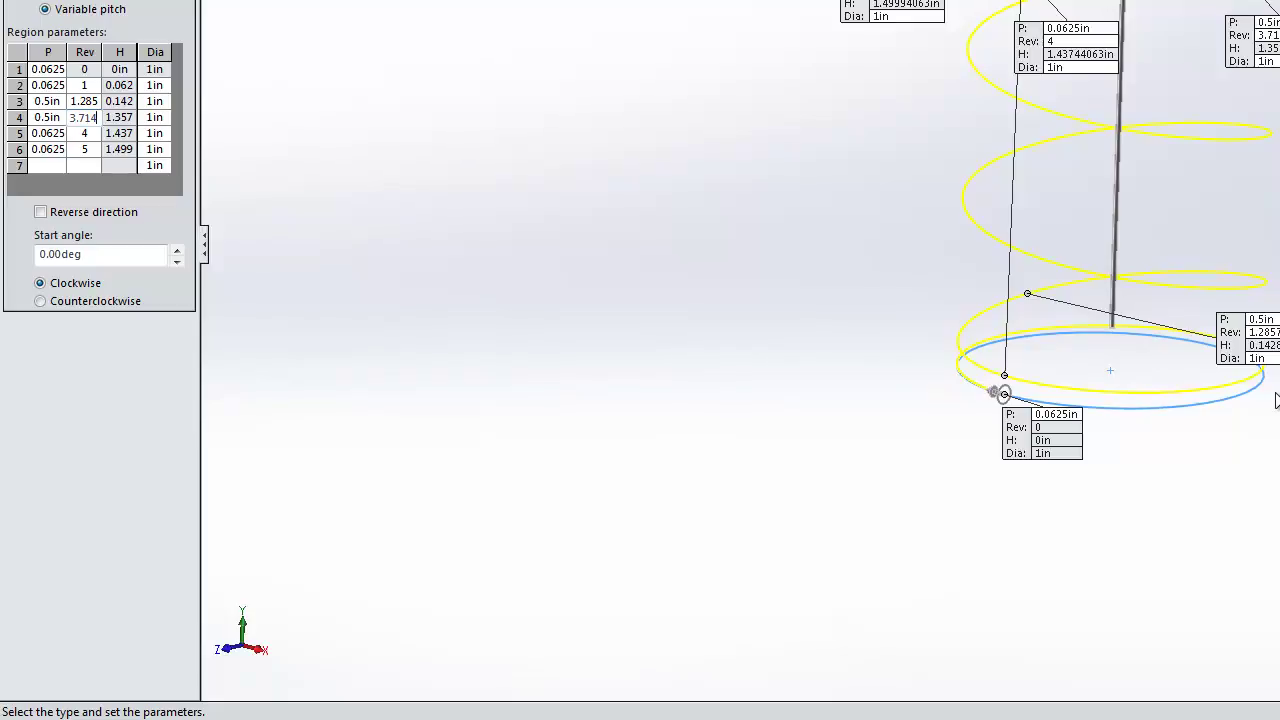
key("Tab")
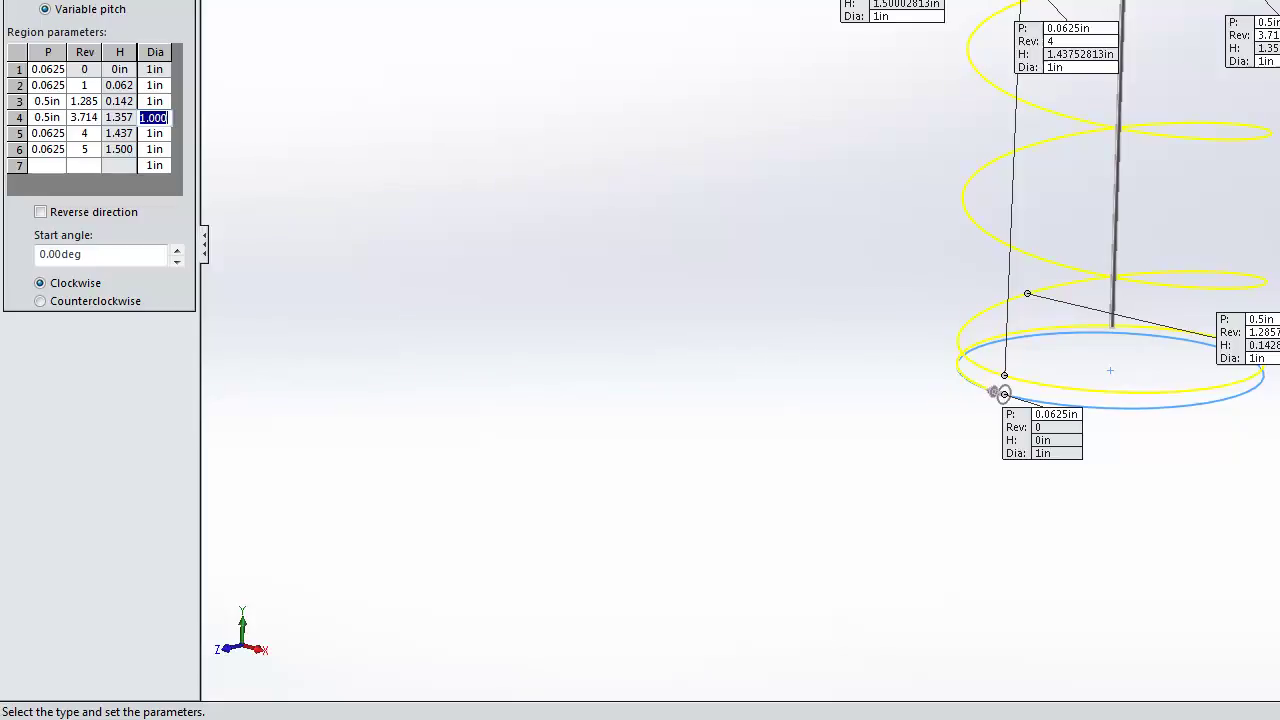
key("Return")
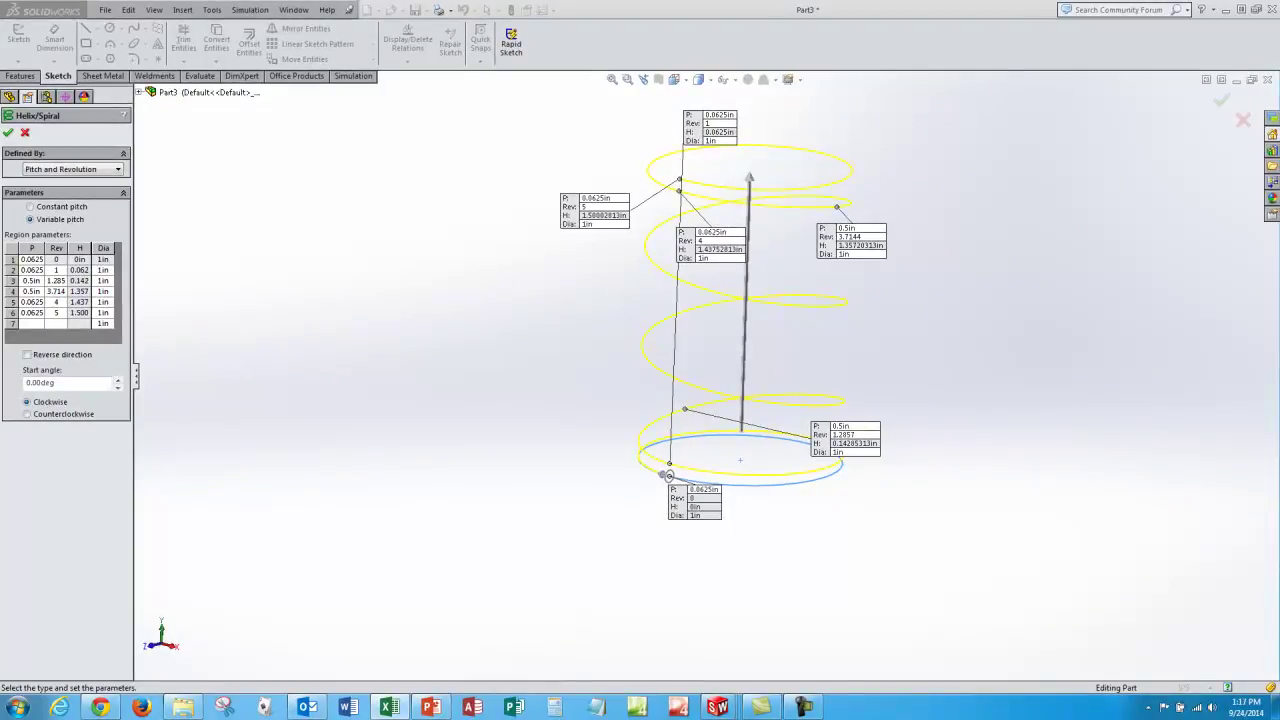
left_click(803, 707)
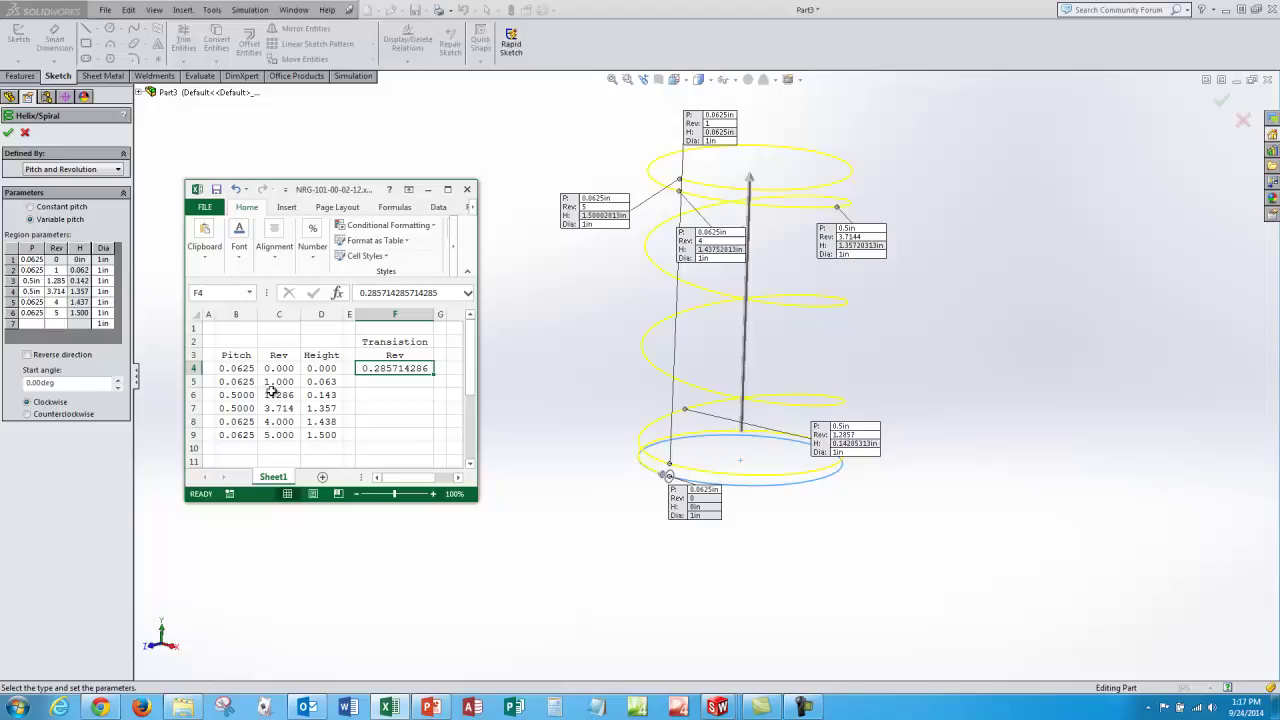
left_click(289, 381)
left_click(288, 394)
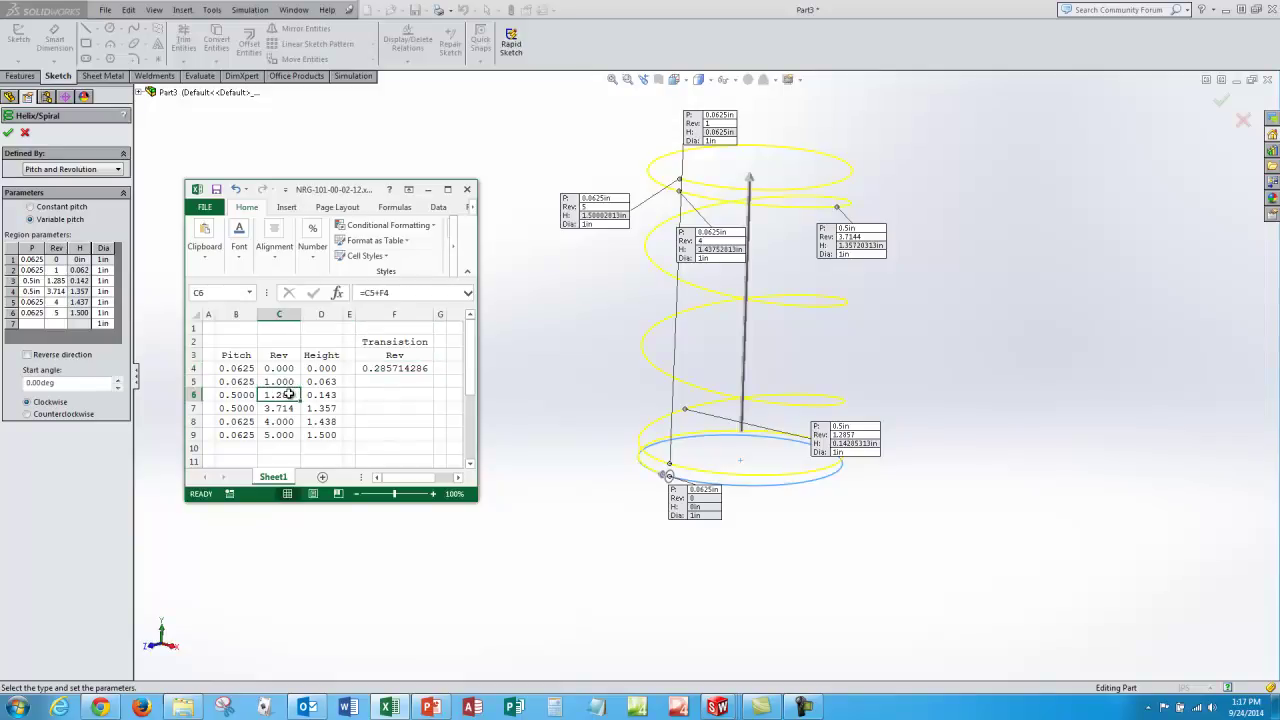
left_click(285, 409)
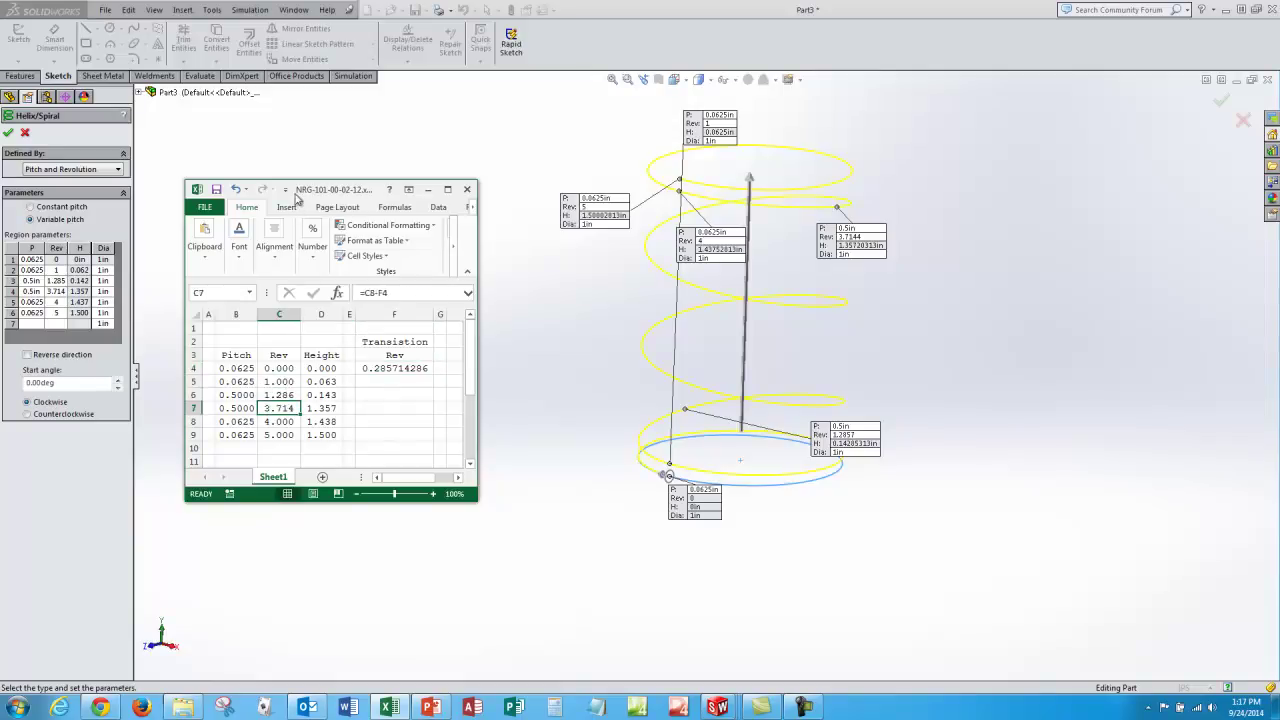
left_click(428, 189)
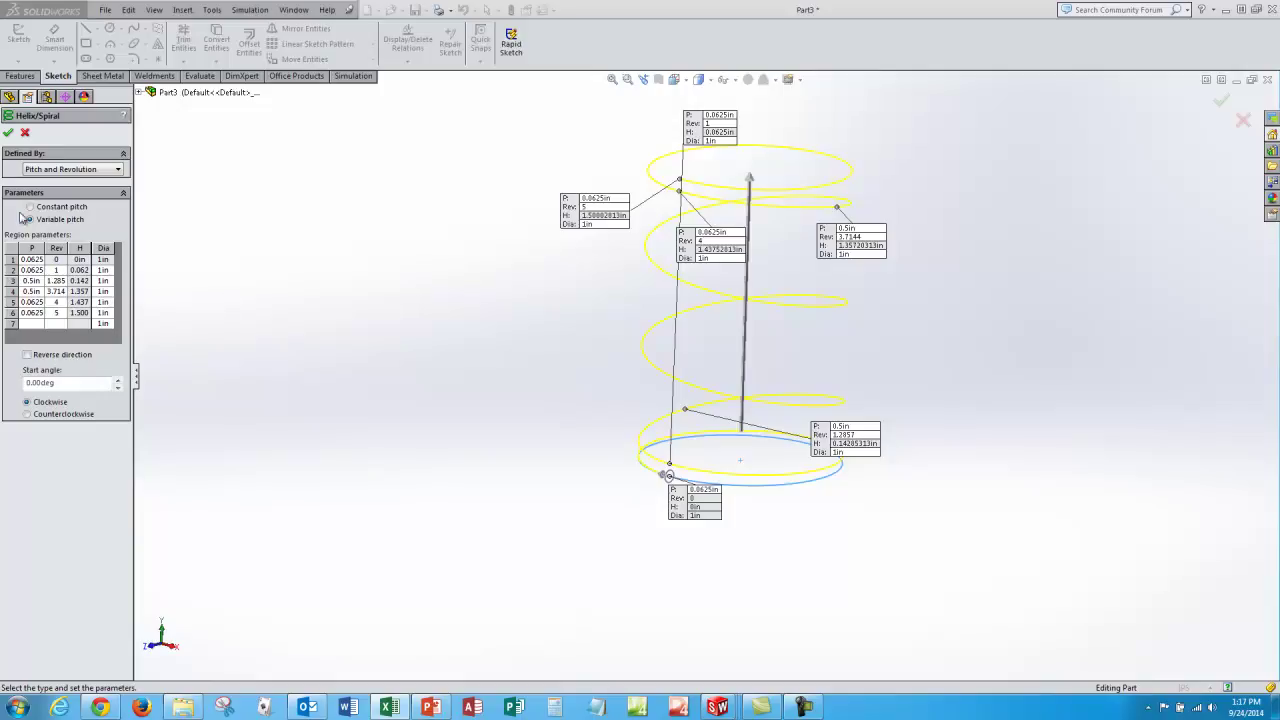
Accept the variable-pitch helix, then sweep Sketch2's circle along Helix/Spiral1 into solid Sweep1
left_click(9, 133)
middle_click_drag(466, 265, 458, 296)
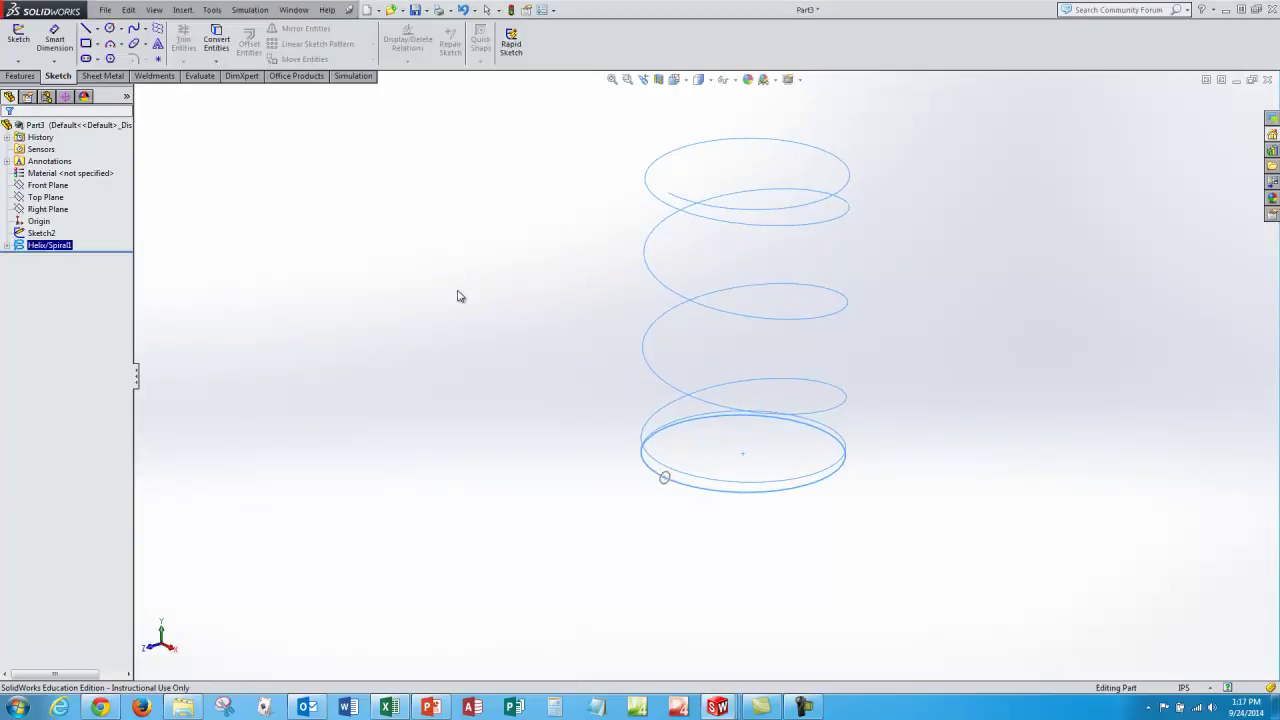
left_click(45, 233)
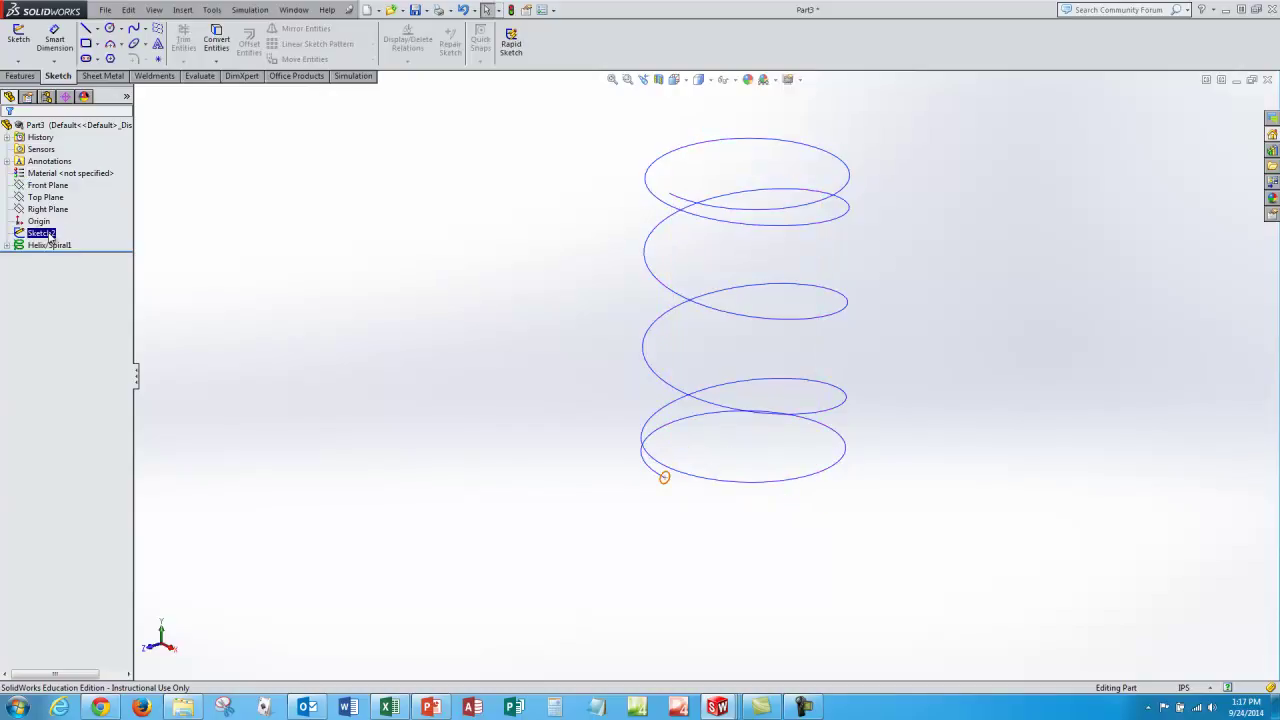
left_click(58, 245, "ctrl")
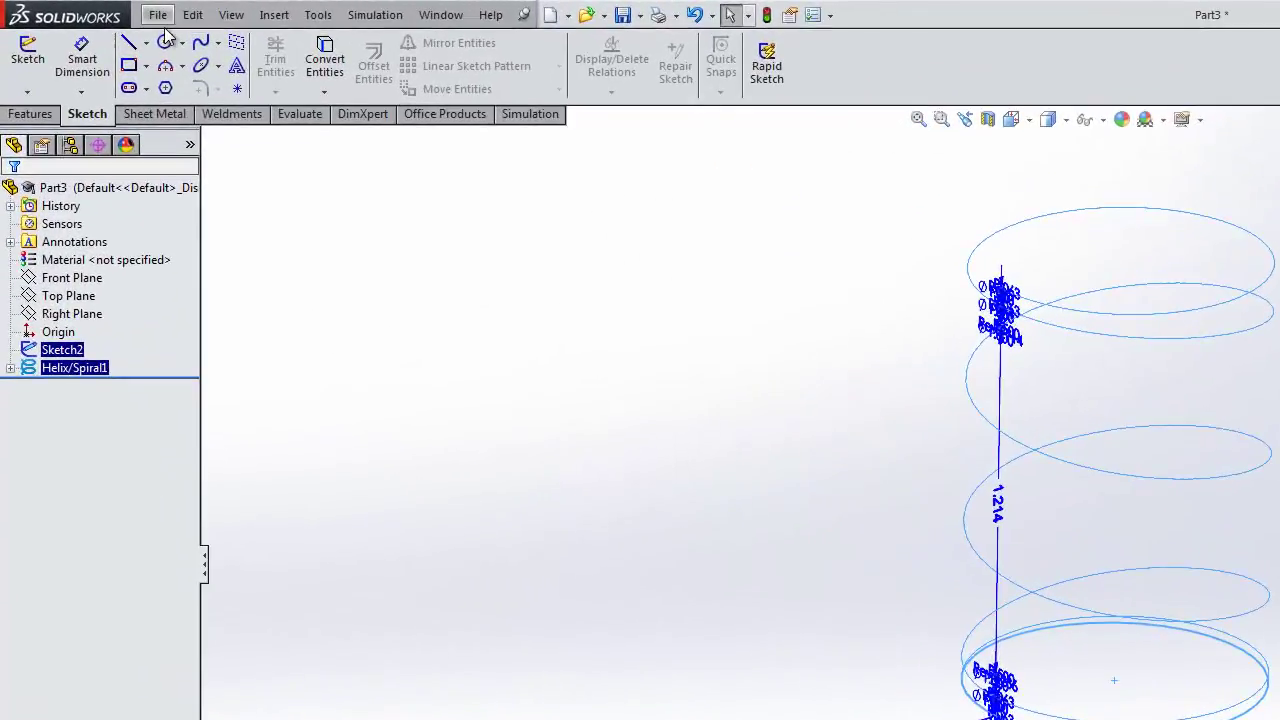
left_click(21, 79)
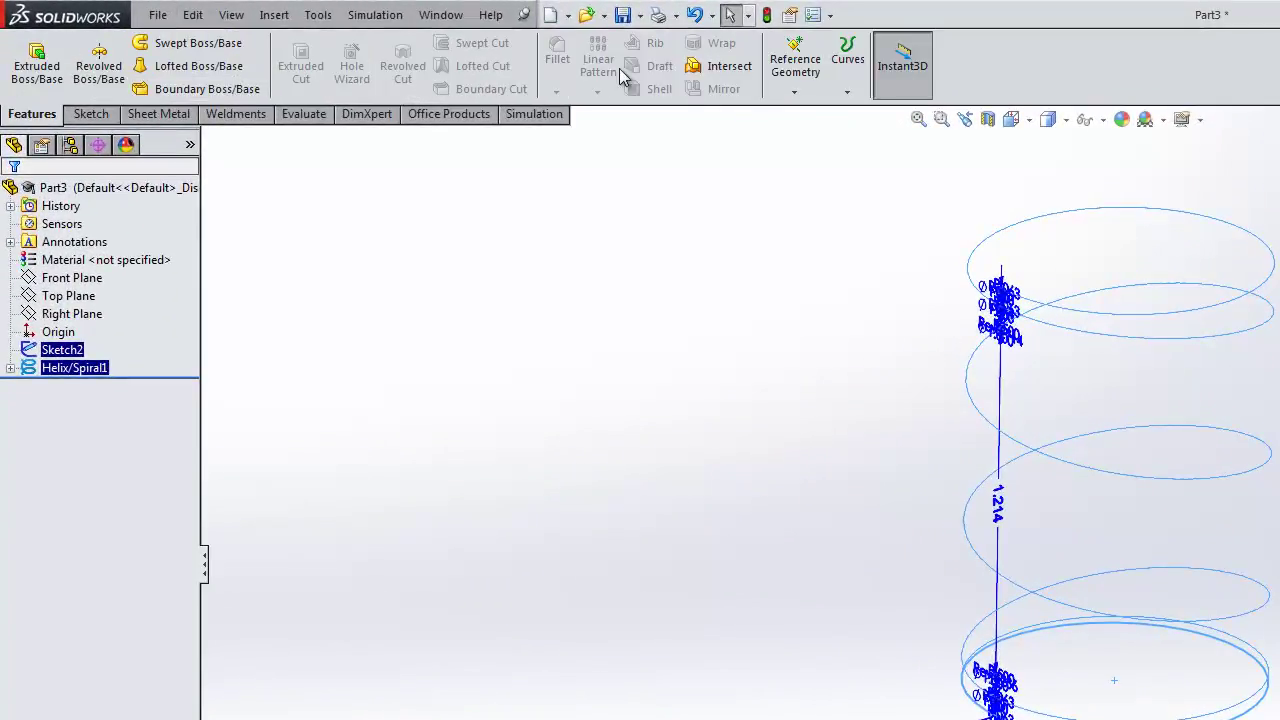
left_click(197, 43)
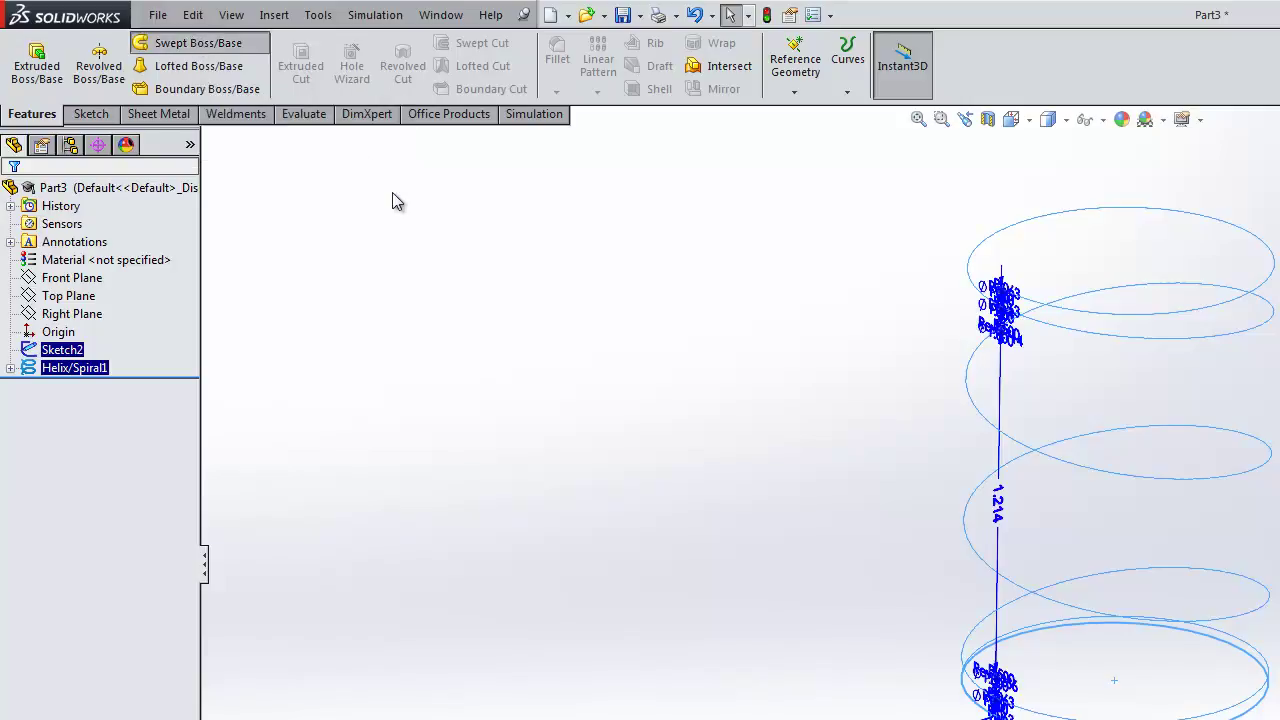
left_click(12, 198)
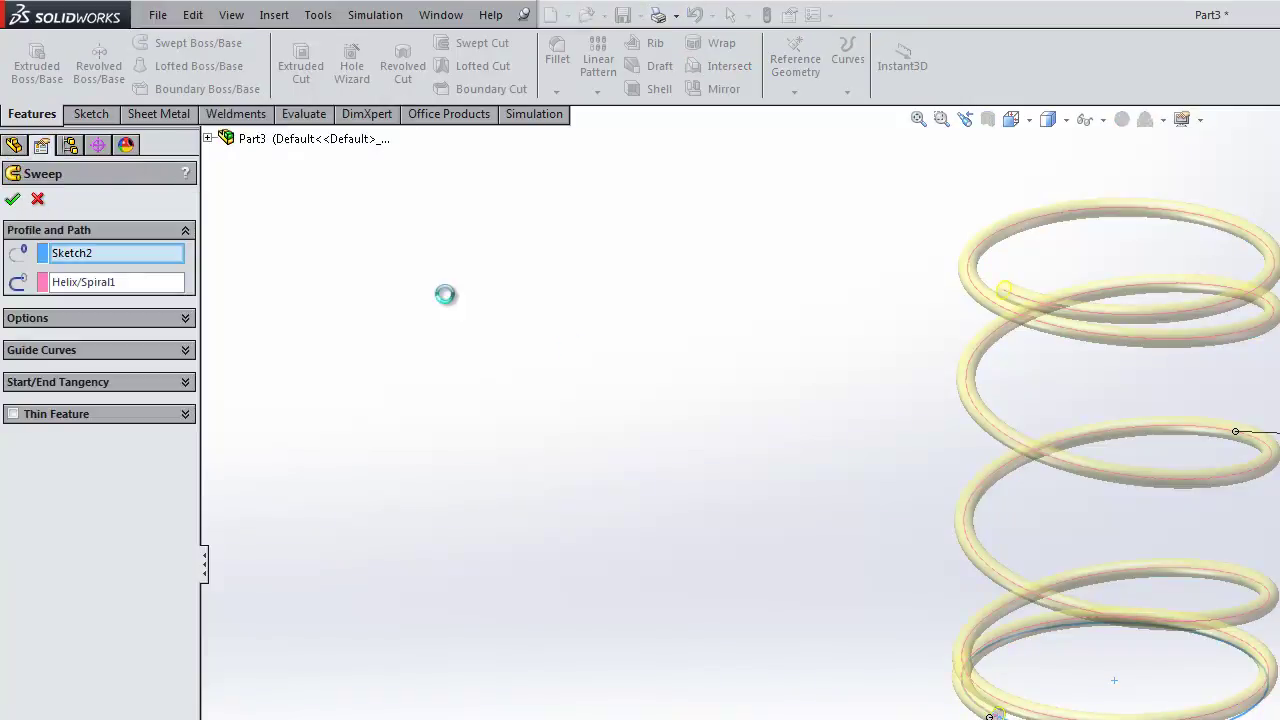
middle_click_drag(762, 366, 796, 434)
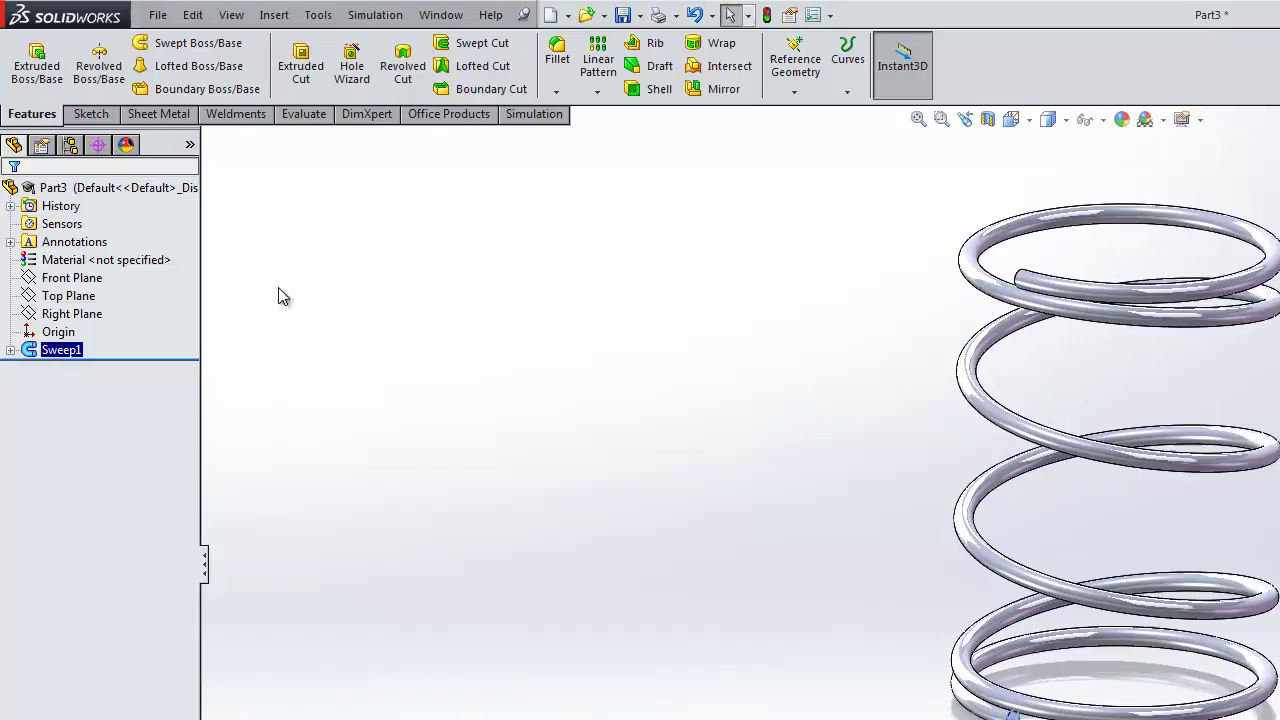
Start a sketch on Top Plane and draw a circle centred at the origin around the spring
left_click(68, 293)
left_click(91, 113)
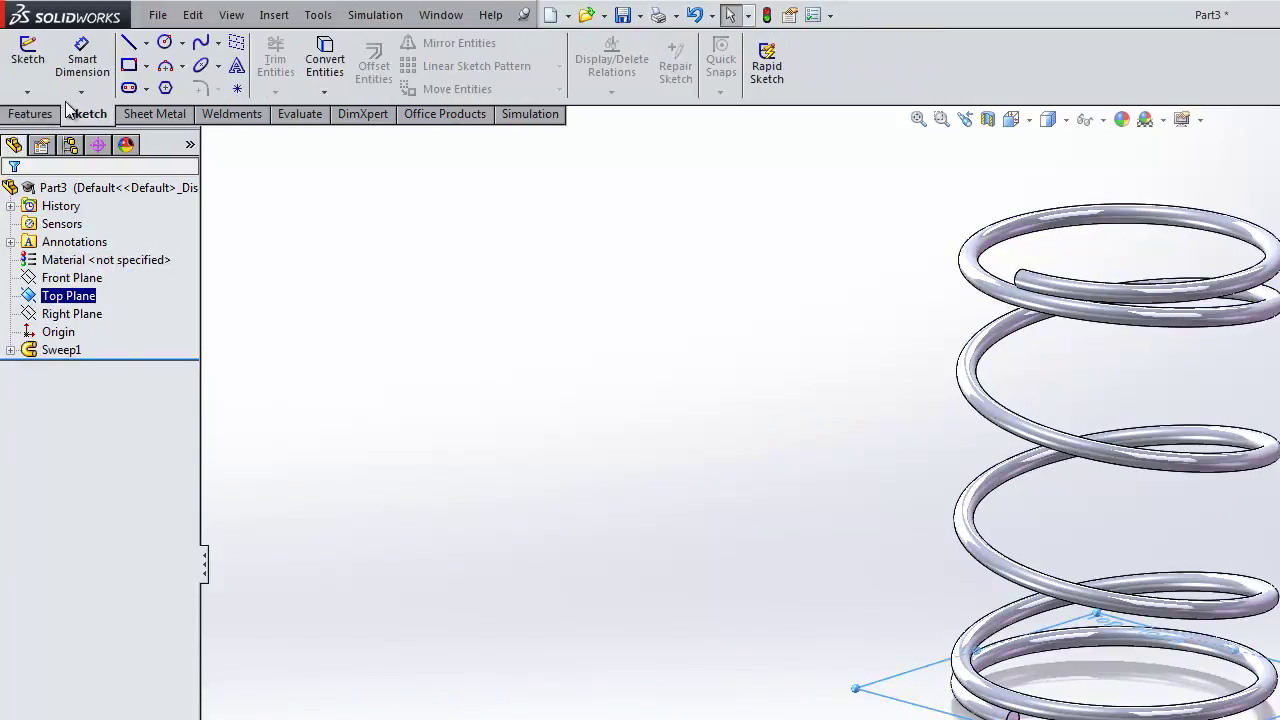
left_click(28, 58)
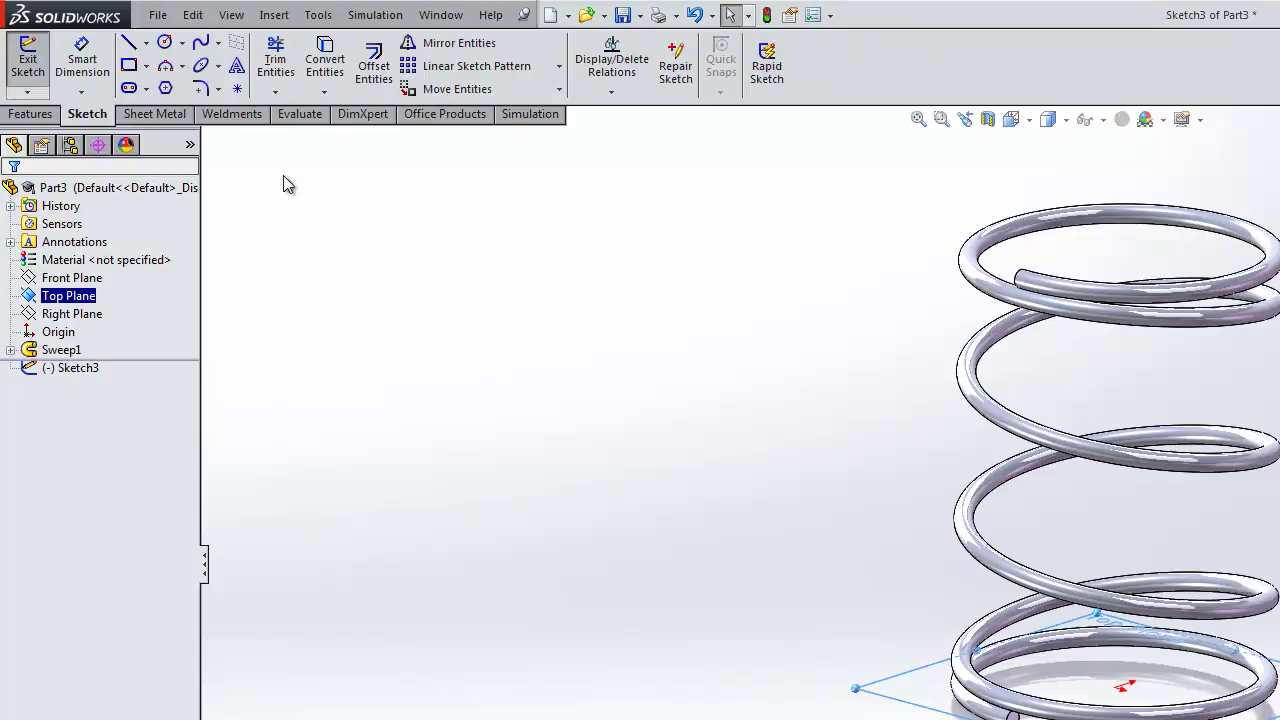
left_click(164, 43)
left_click(1122, 690)
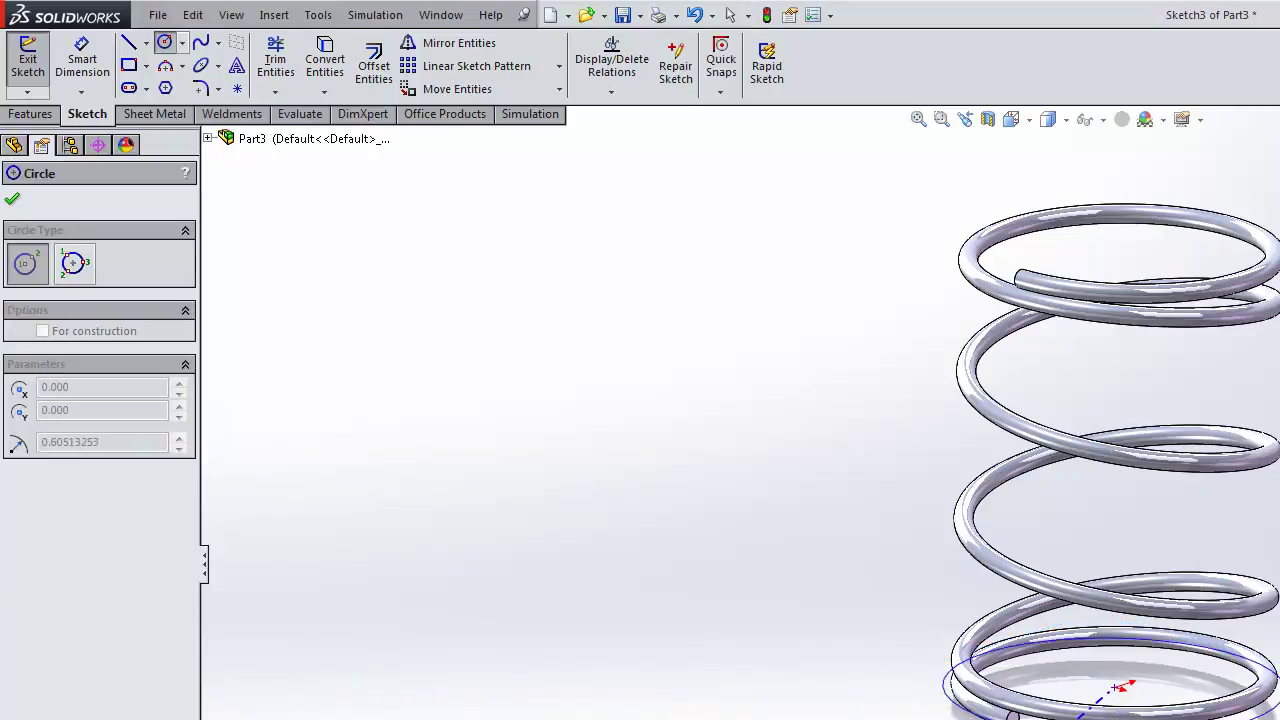
left_click(1115, 688)
left_click_drag(200, 268, 151, 260)
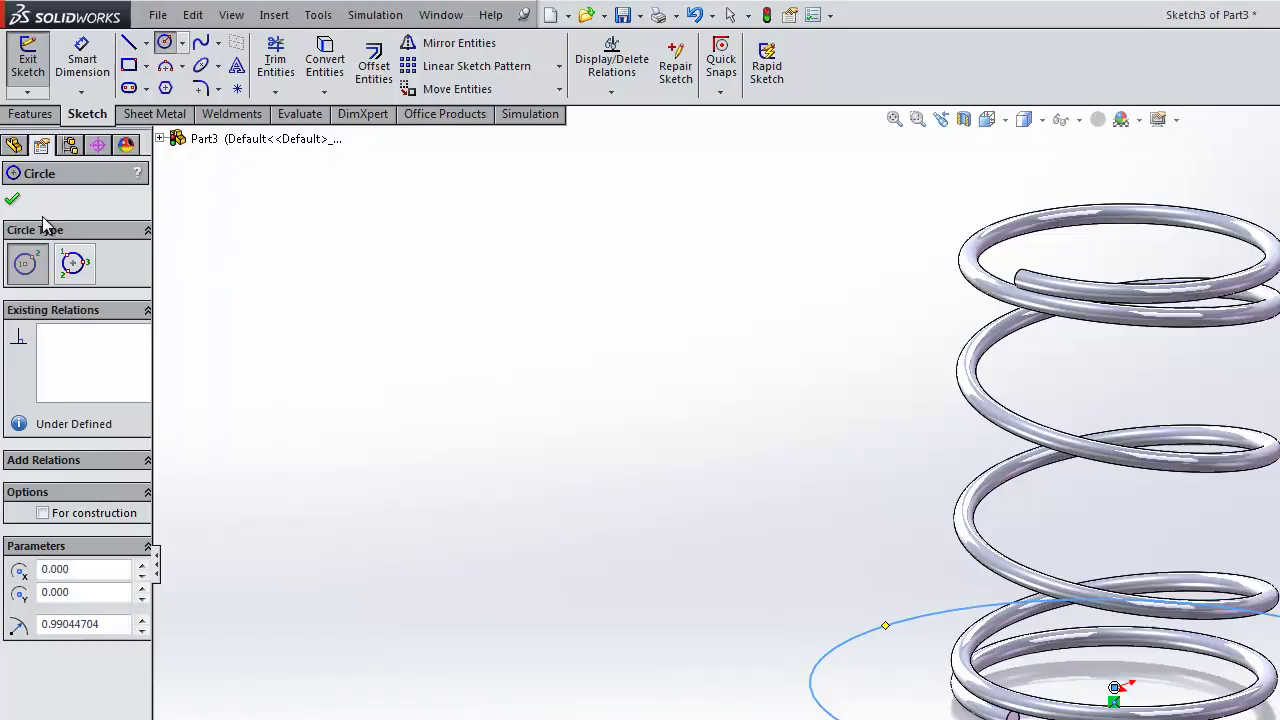
left_click_drag(153, 210, 244, 217)
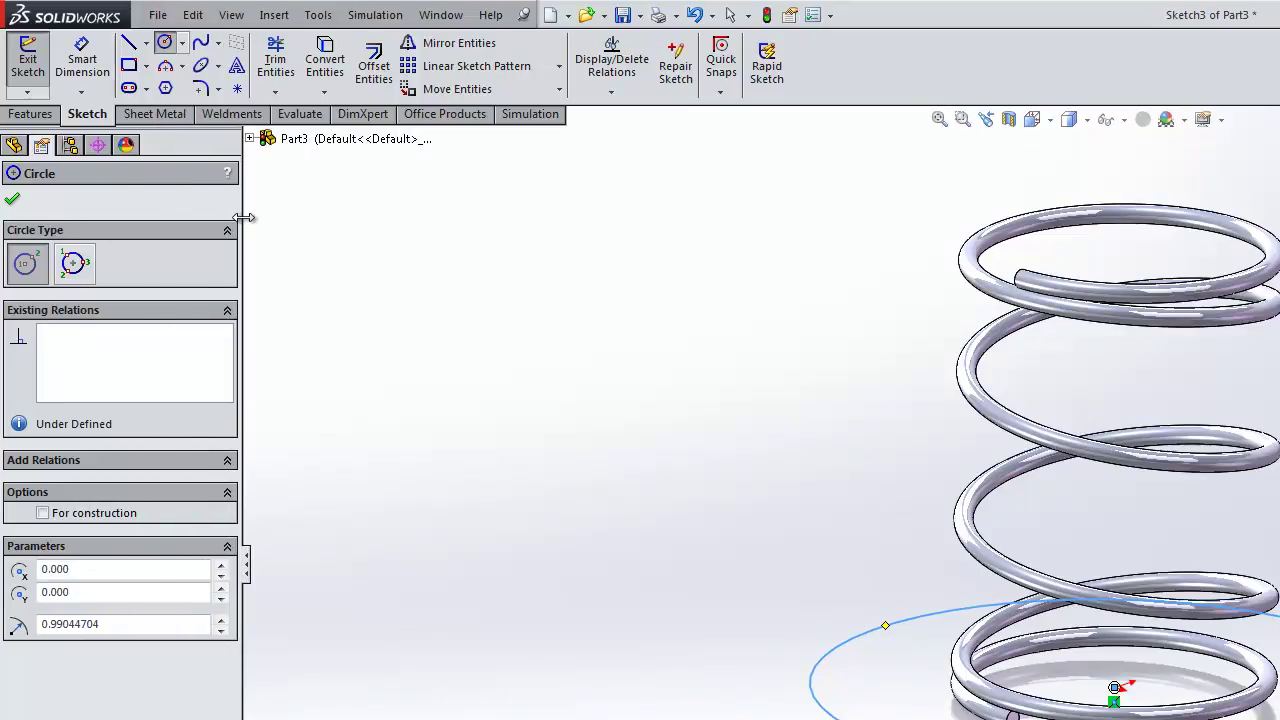
key("Escape")
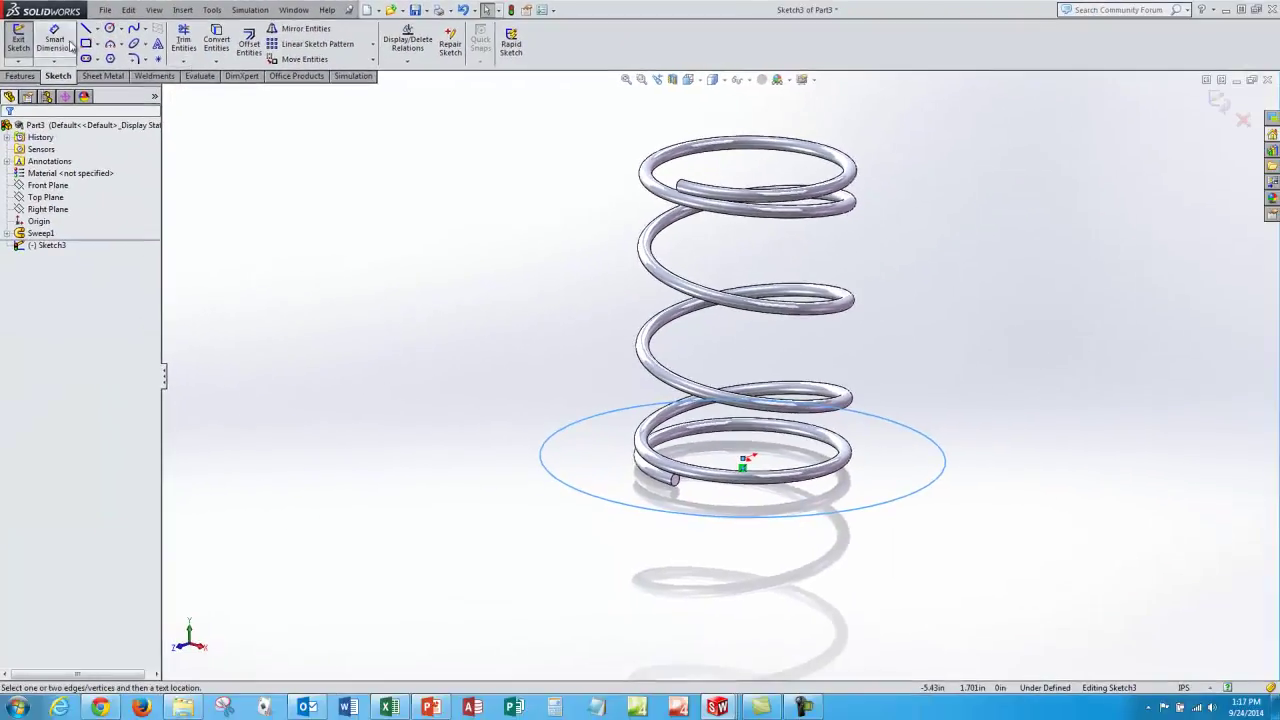
Dimension the base circle to 1.25 in diameter and exit Sketch3
left_click(600, 500)
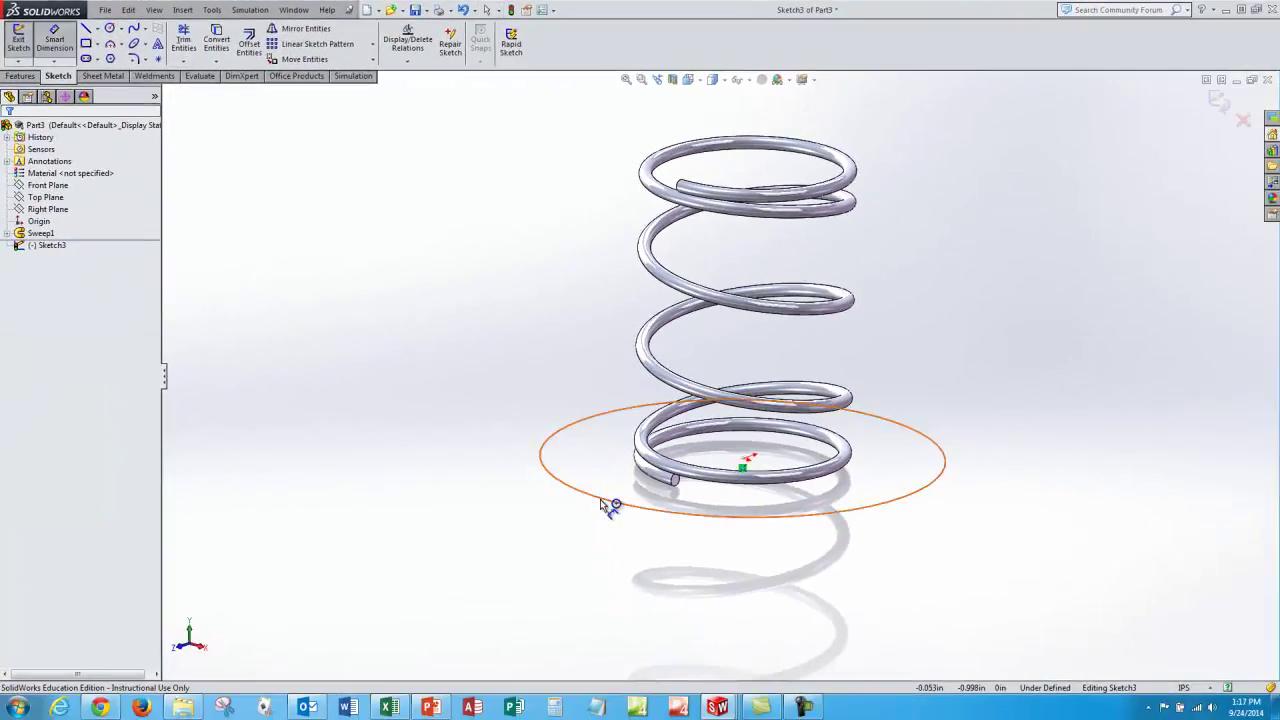
left_click(505, 532)
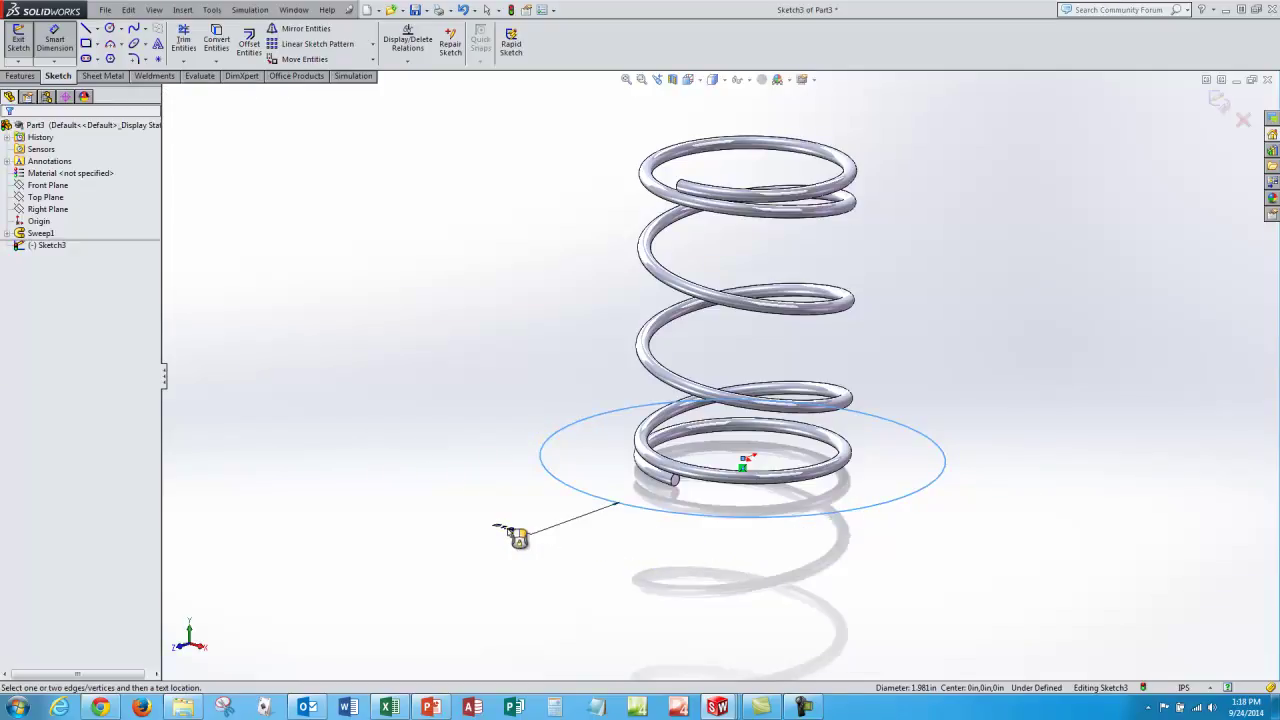
left_click(517, 538)
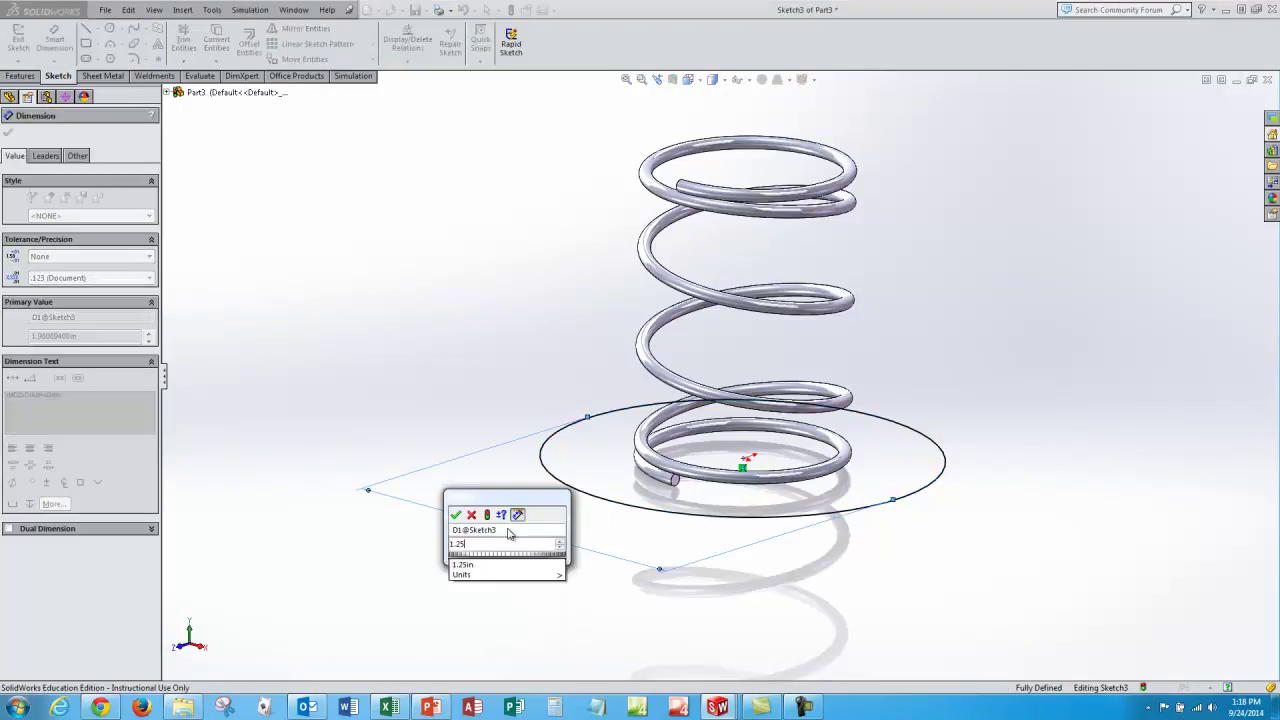
key("Return")
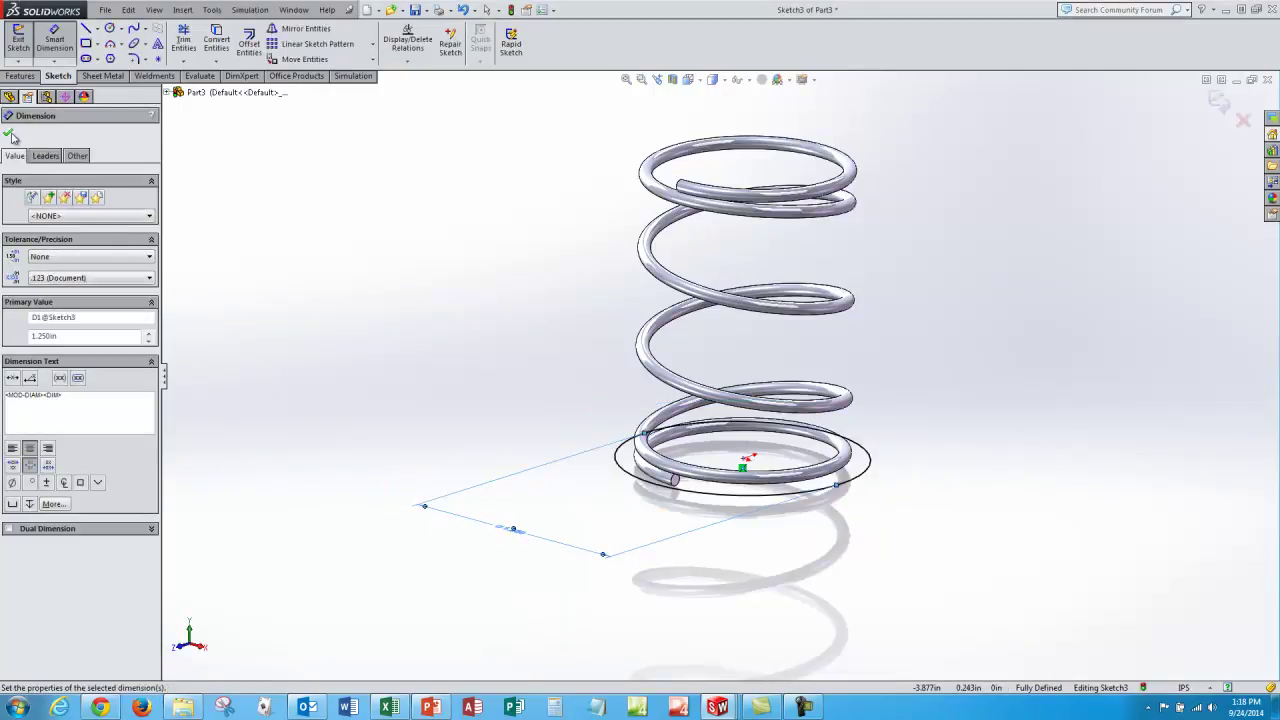
left_click(9, 133)
left_click(18, 38)
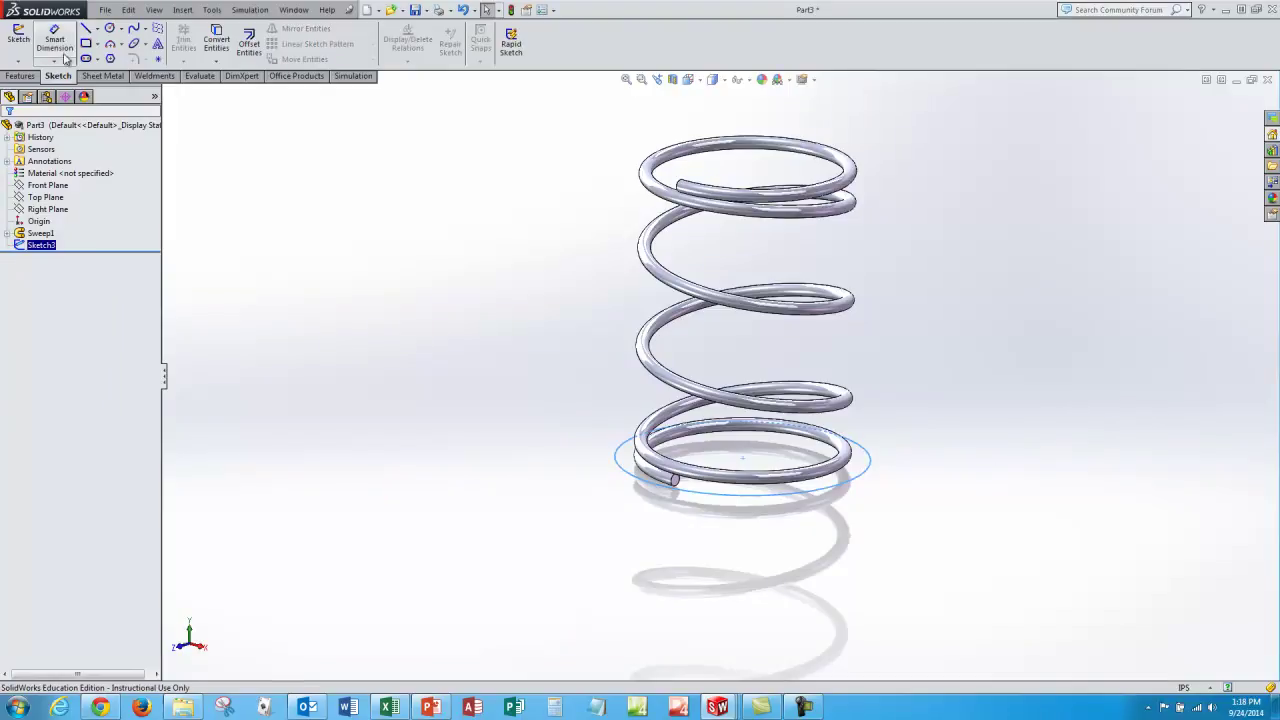
Extrude-cut Sketch3 Through All to trim the spring's bottom end flat
left_click(20, 76)
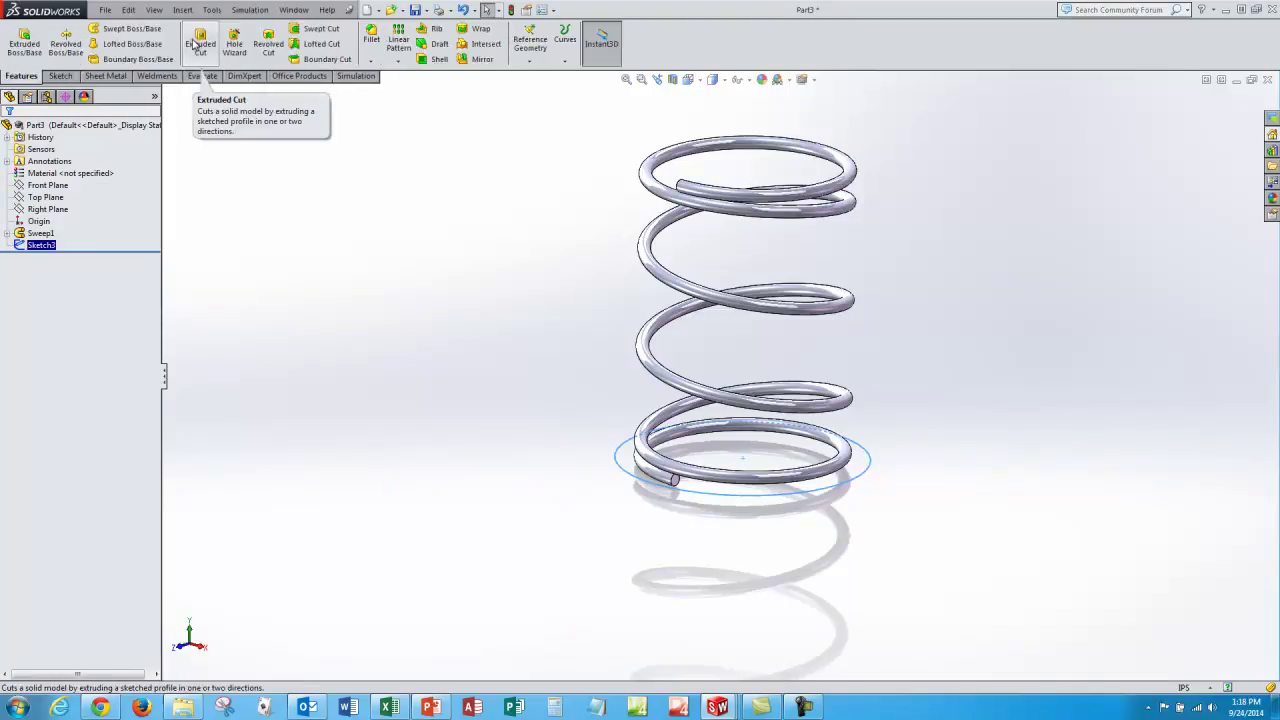
left_click(195, 44)
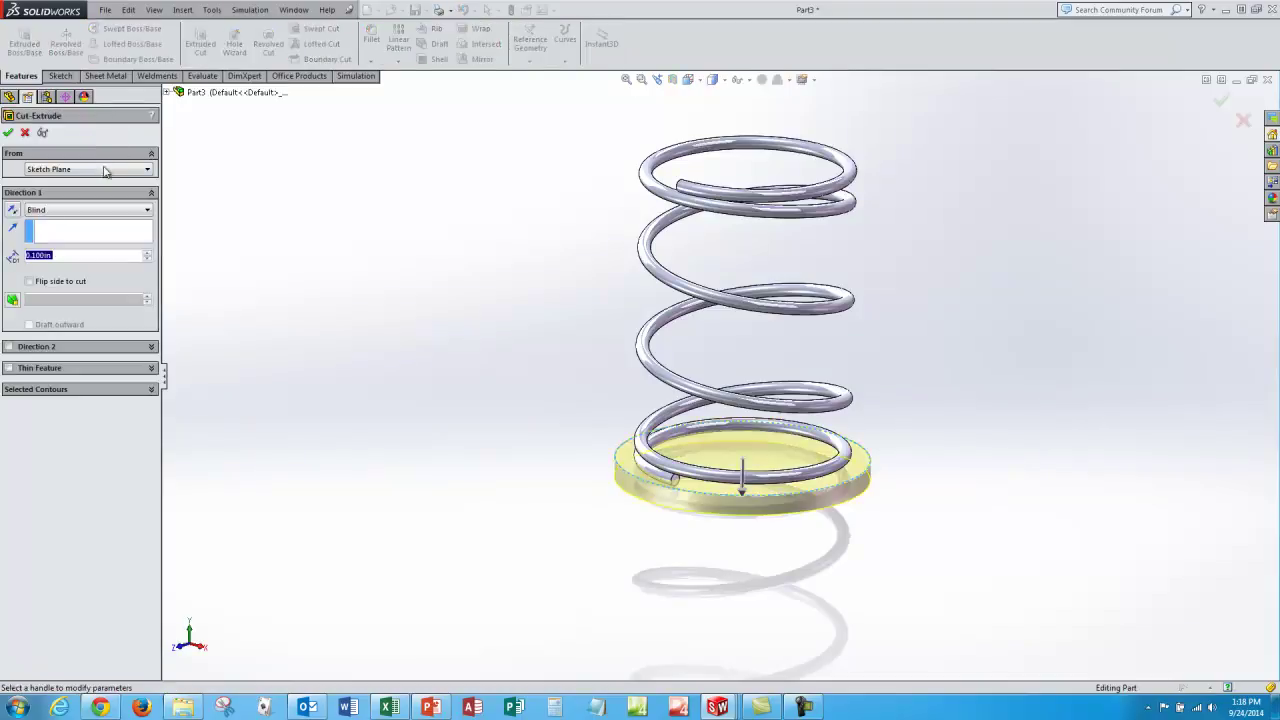
left_click(86, 212)
left_click(80, 232)
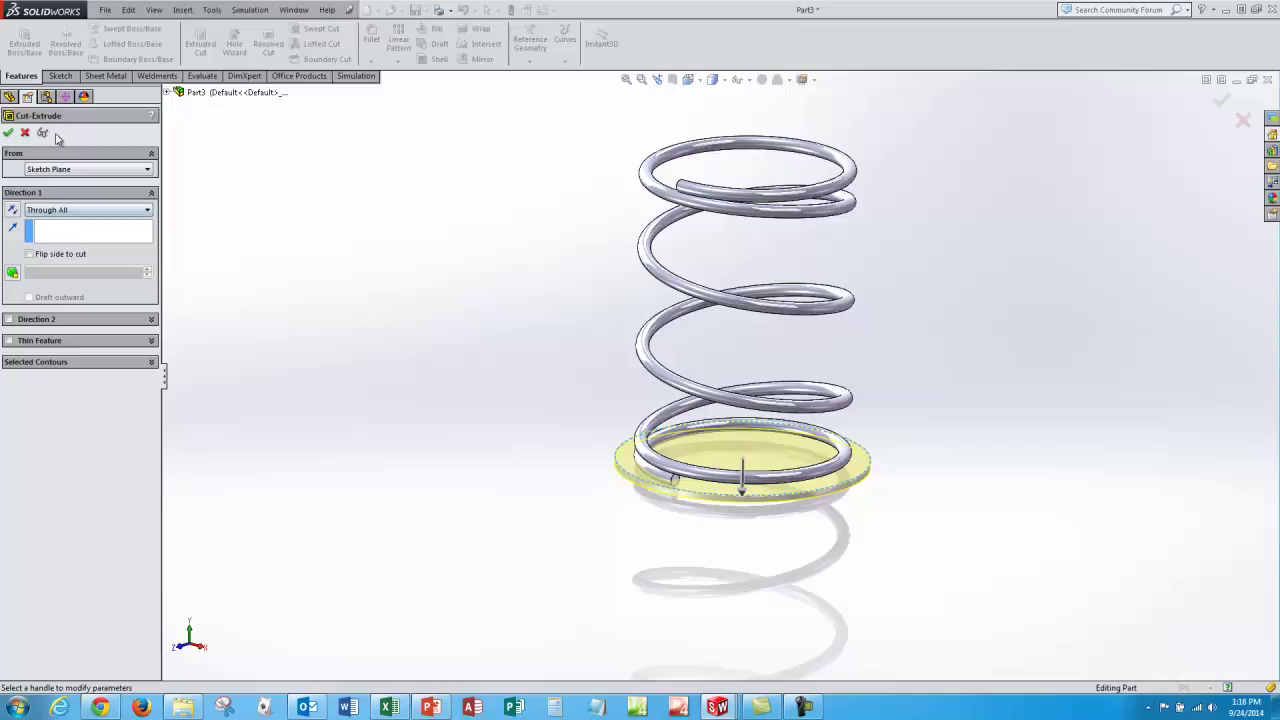
left_click(8, 133)
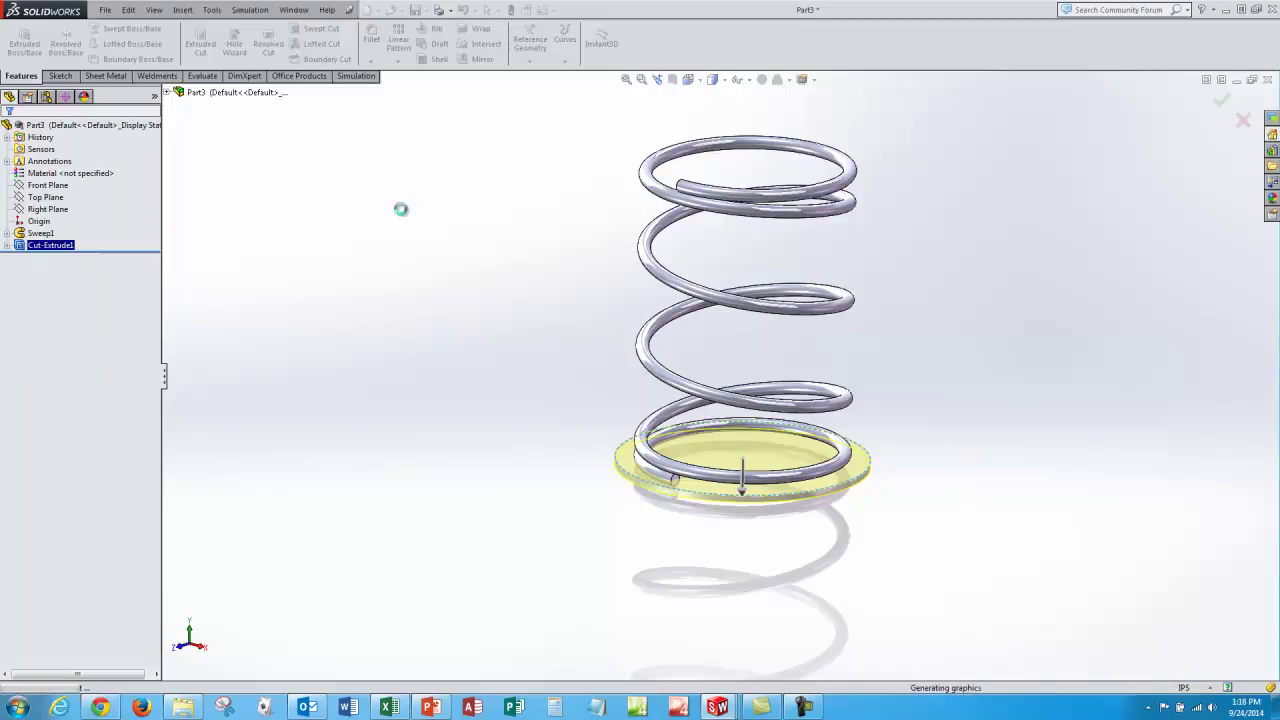
left_click(560, 449)
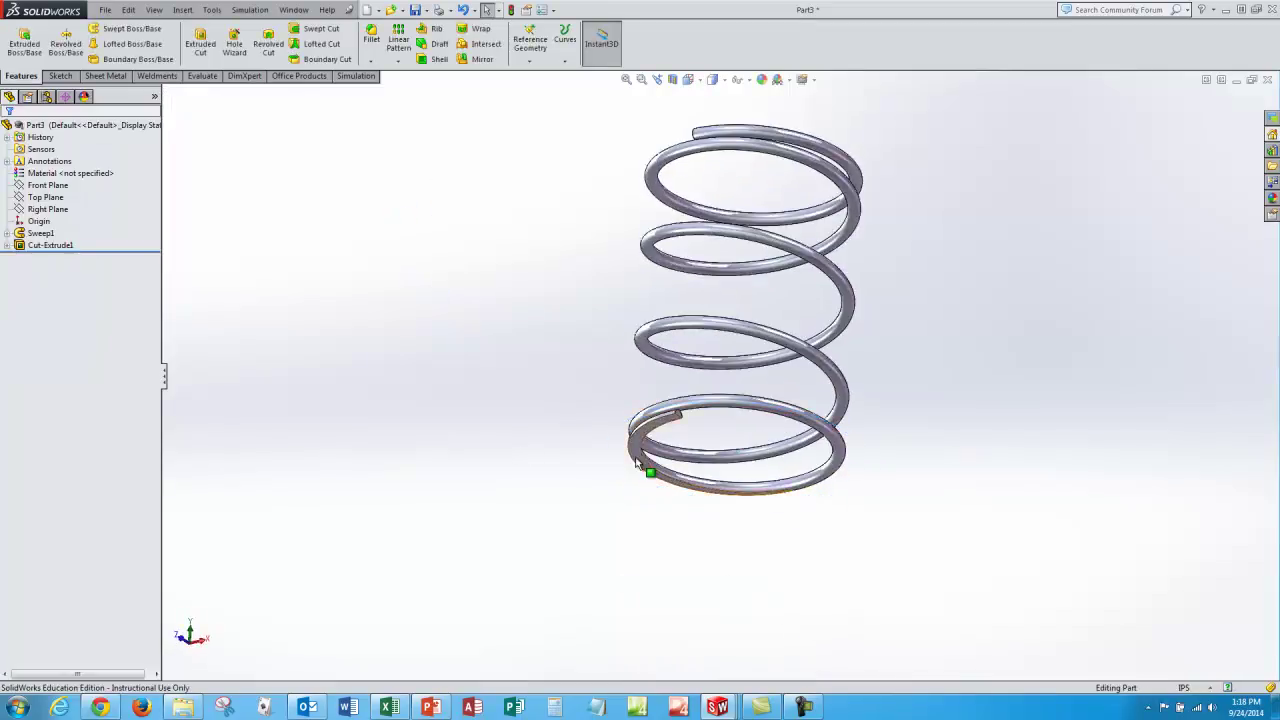
scroll(646, 466, "down", 2)
middle_click_drag(657, 460, 600, 531)
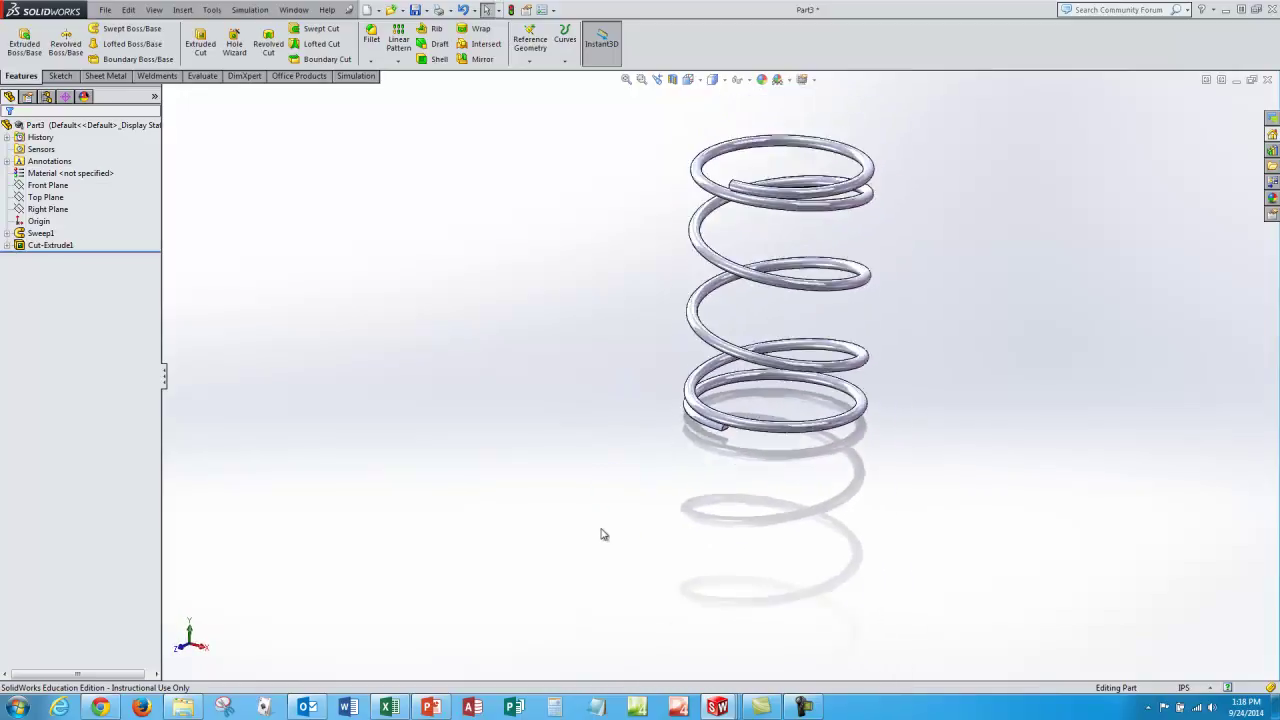
Create Plane1 as a reference plane offset 1.500 in from Top Plane
left_click(45, 197)
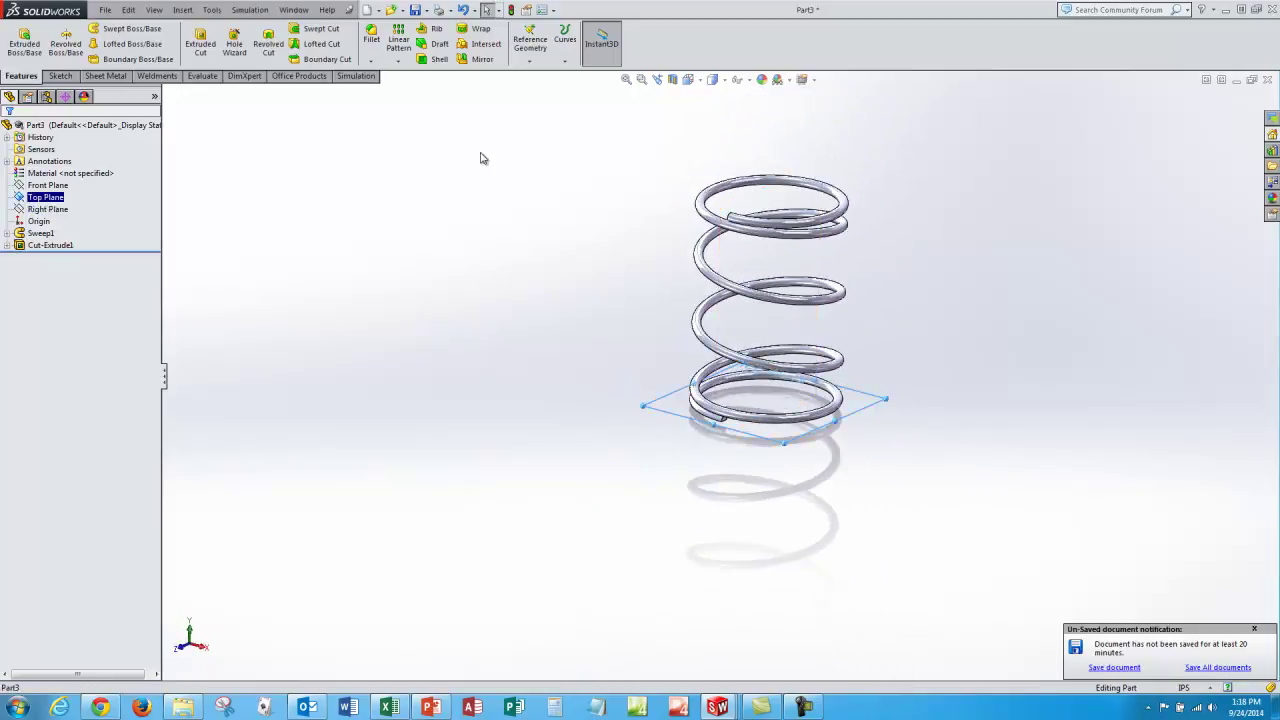
left_click(530, 61)
left_click(542, 75)
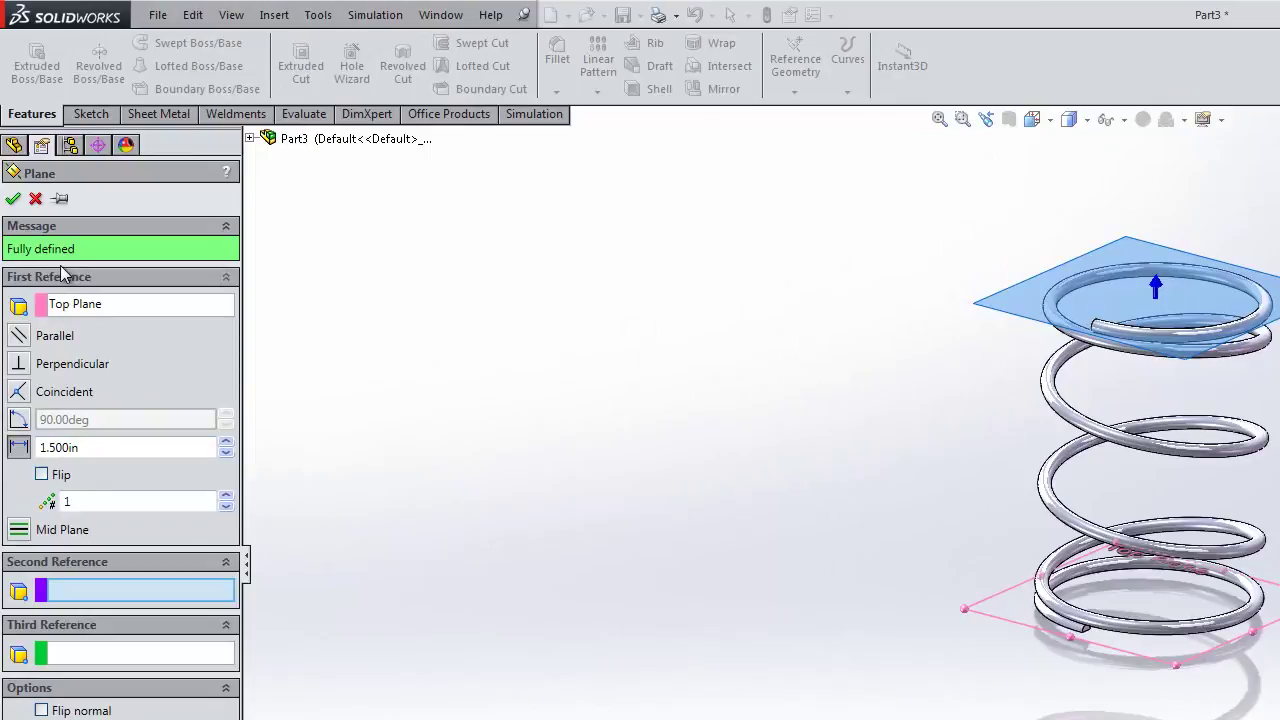
left_click(13, 198)
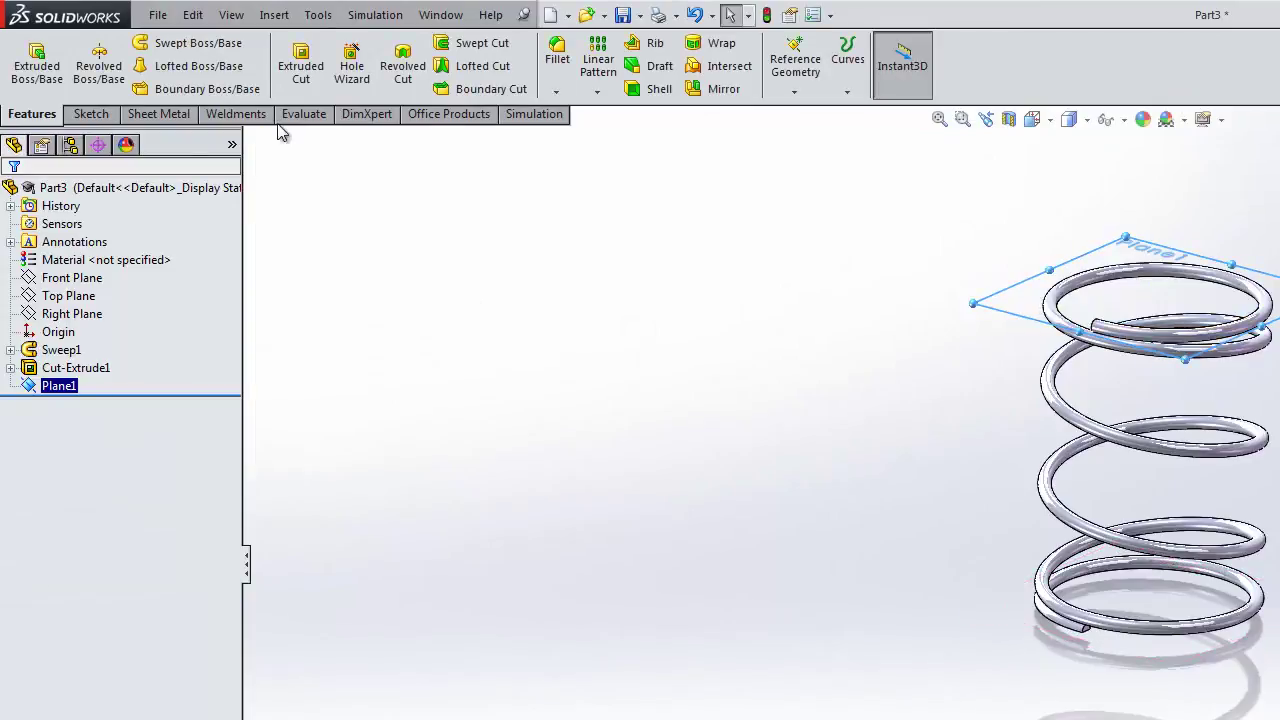
Start a sketch on Plane1 and draw a circle centred at the origin
left_click(88, 114)
left_click(32, 62)
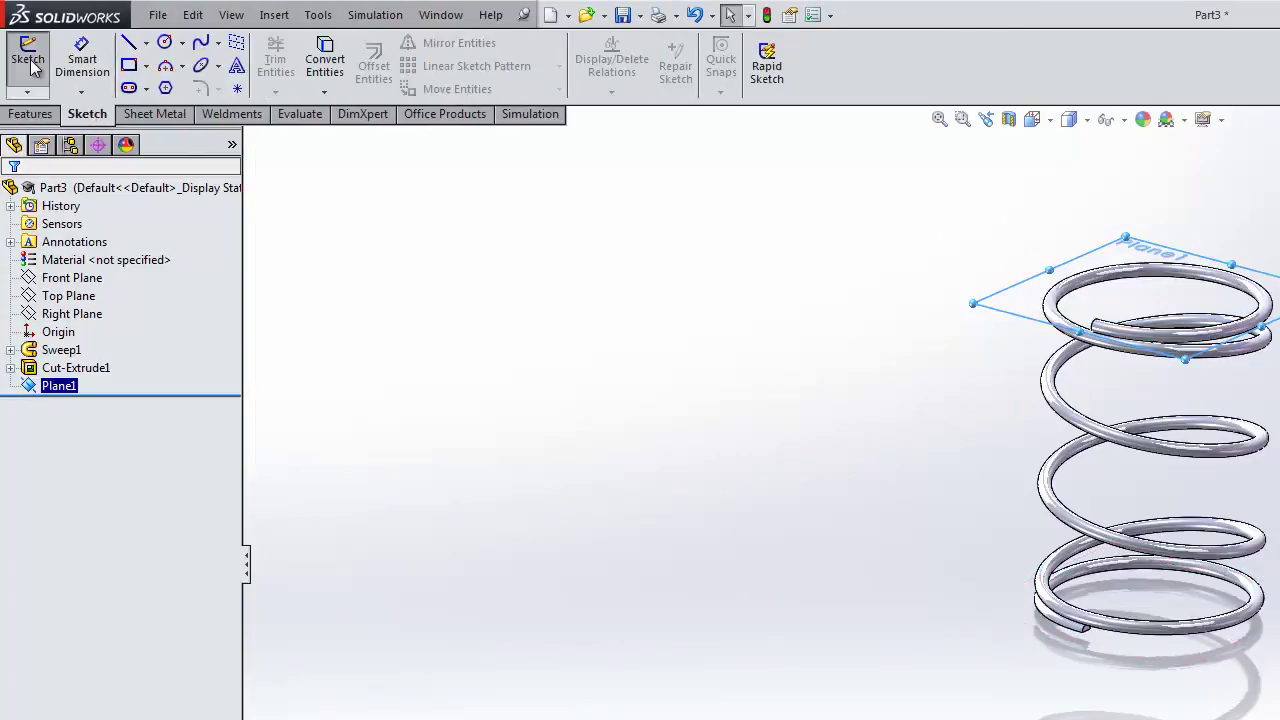
left_click(161, 46)
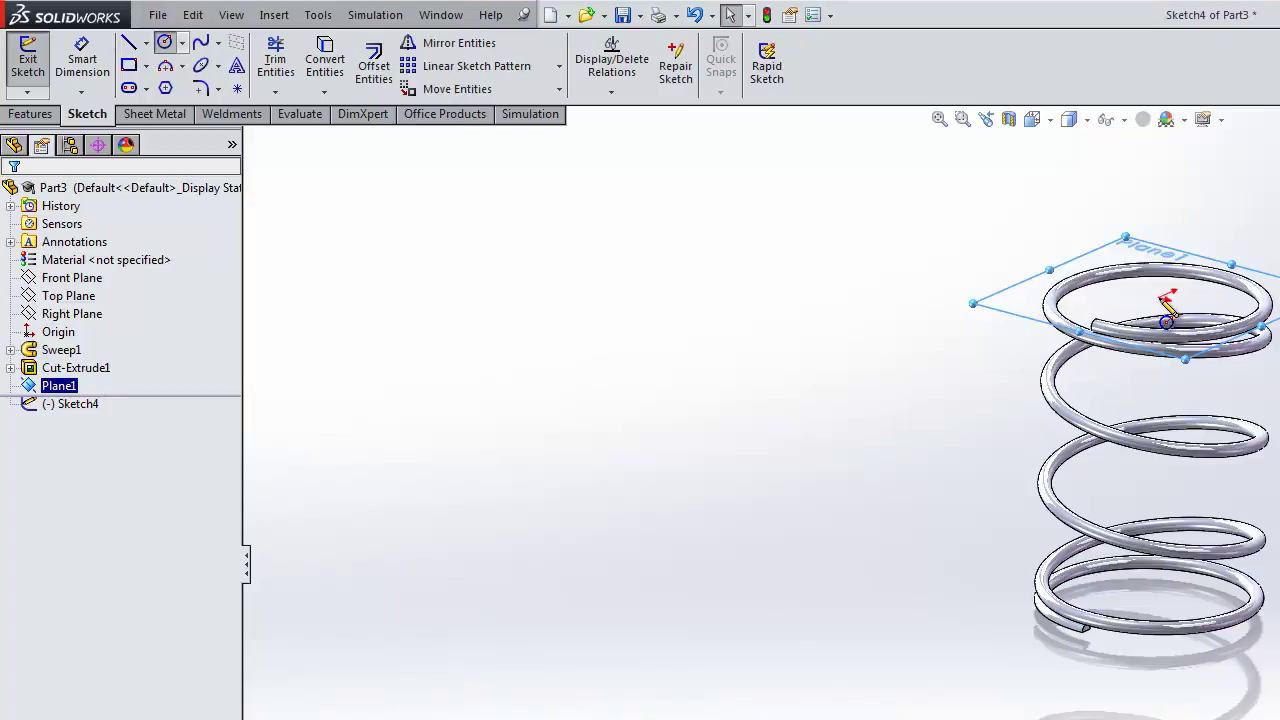
left_click(1163, 299)
left_click(991, 316)
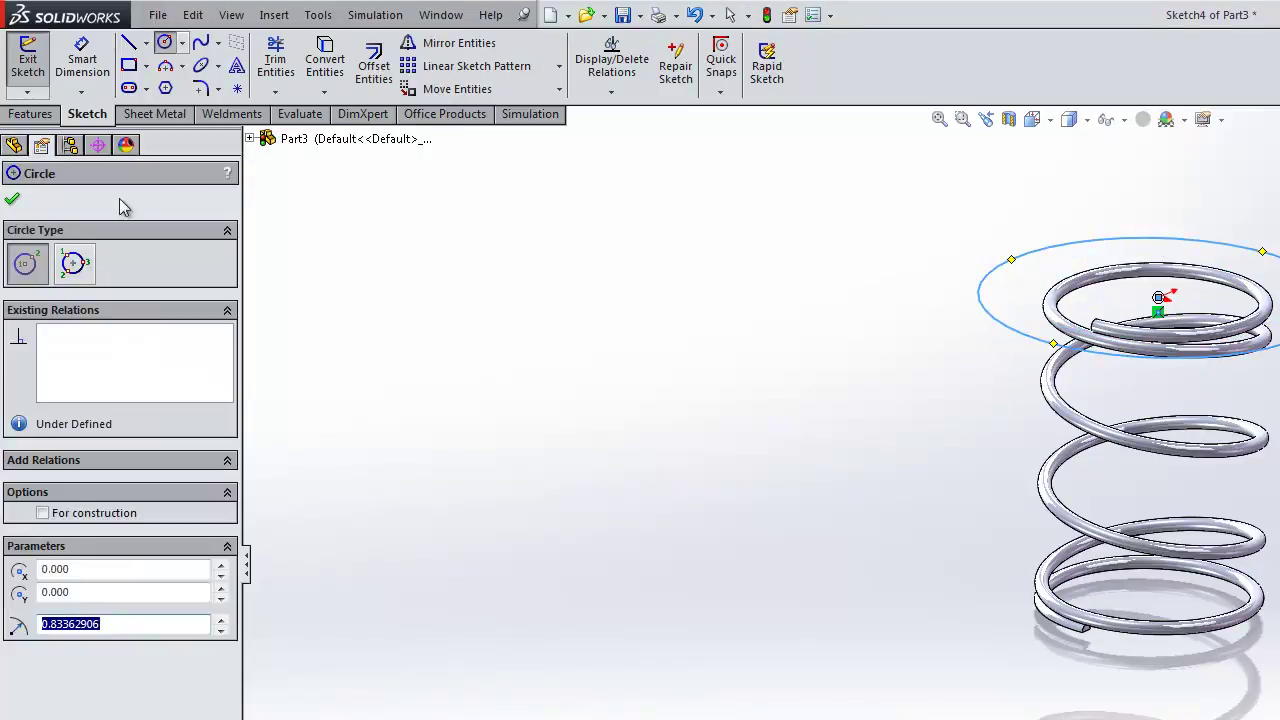
left_click(12, 198)
Dimension the top circle's diameter to 1.25 in
left_click(82, 60)
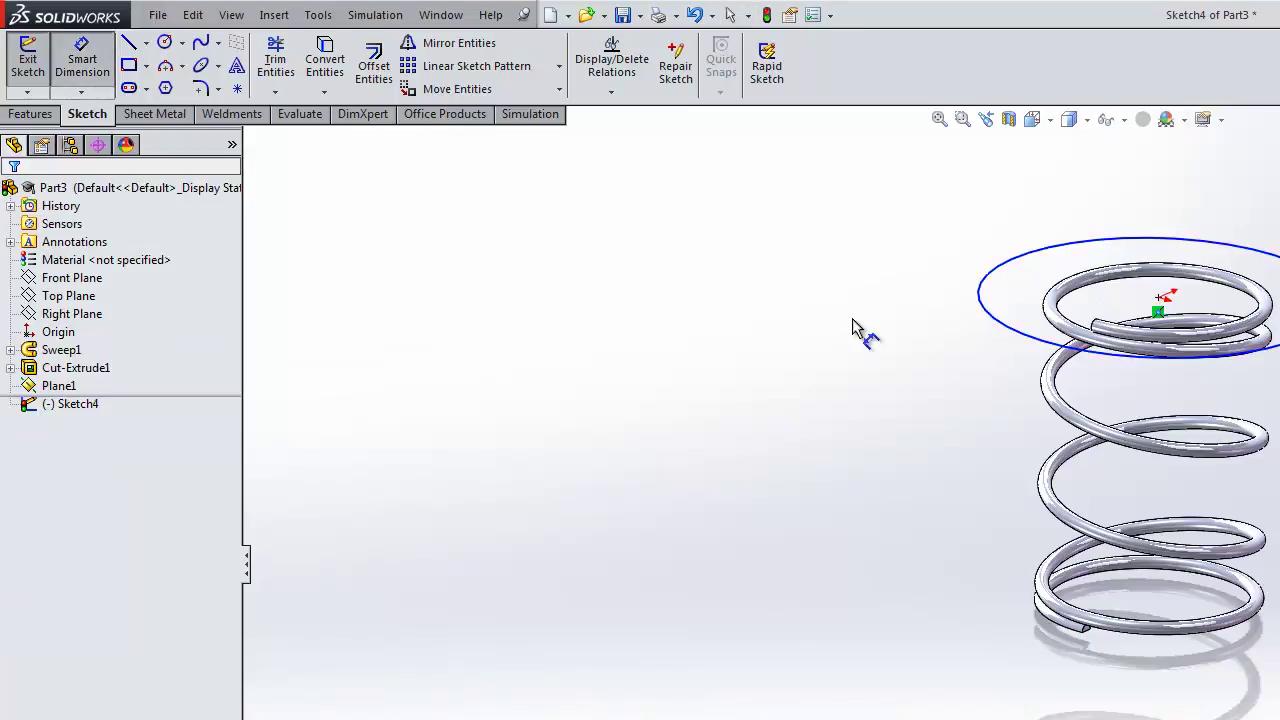
left_click(1014, 338)
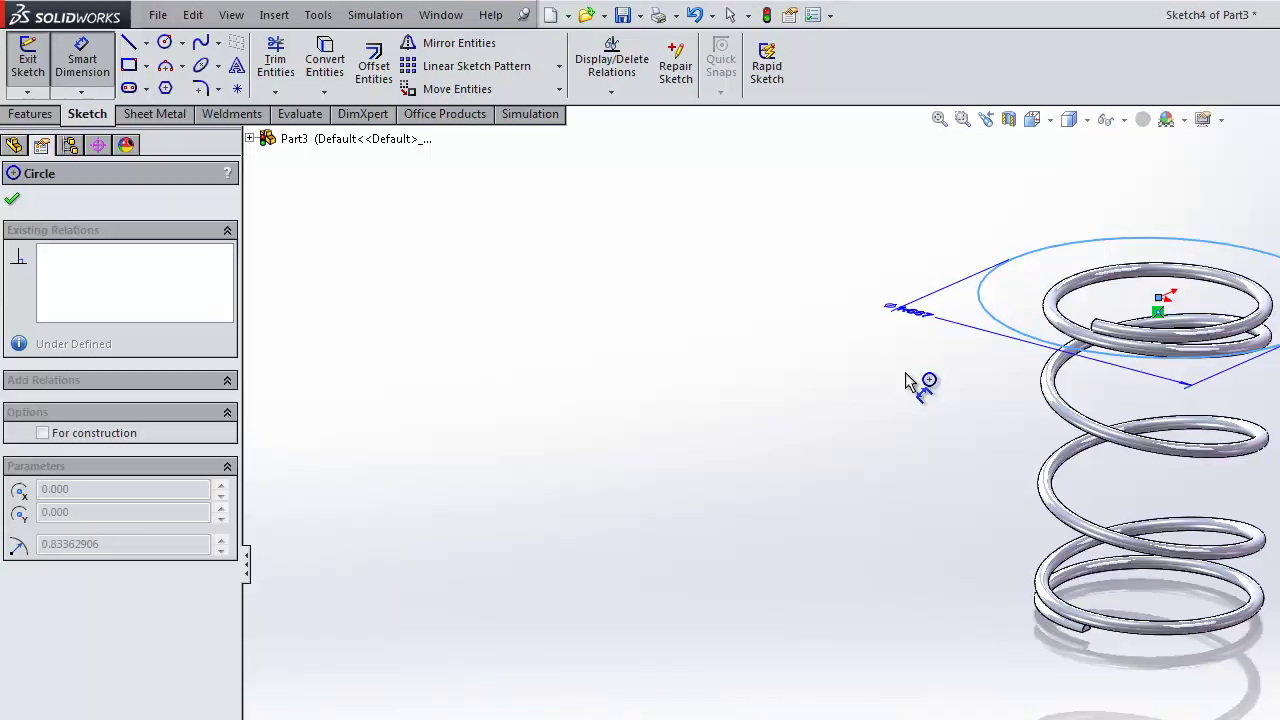
left_click(907, 381)
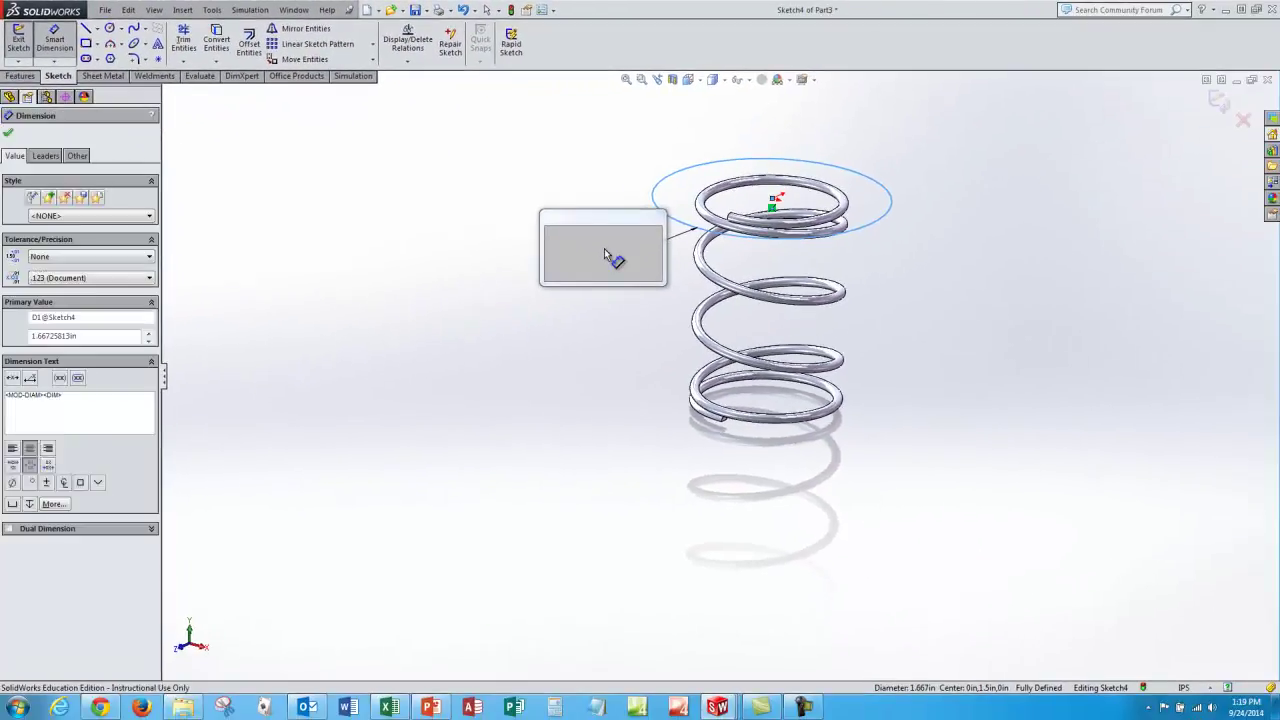
type("1.25")
key("Return")
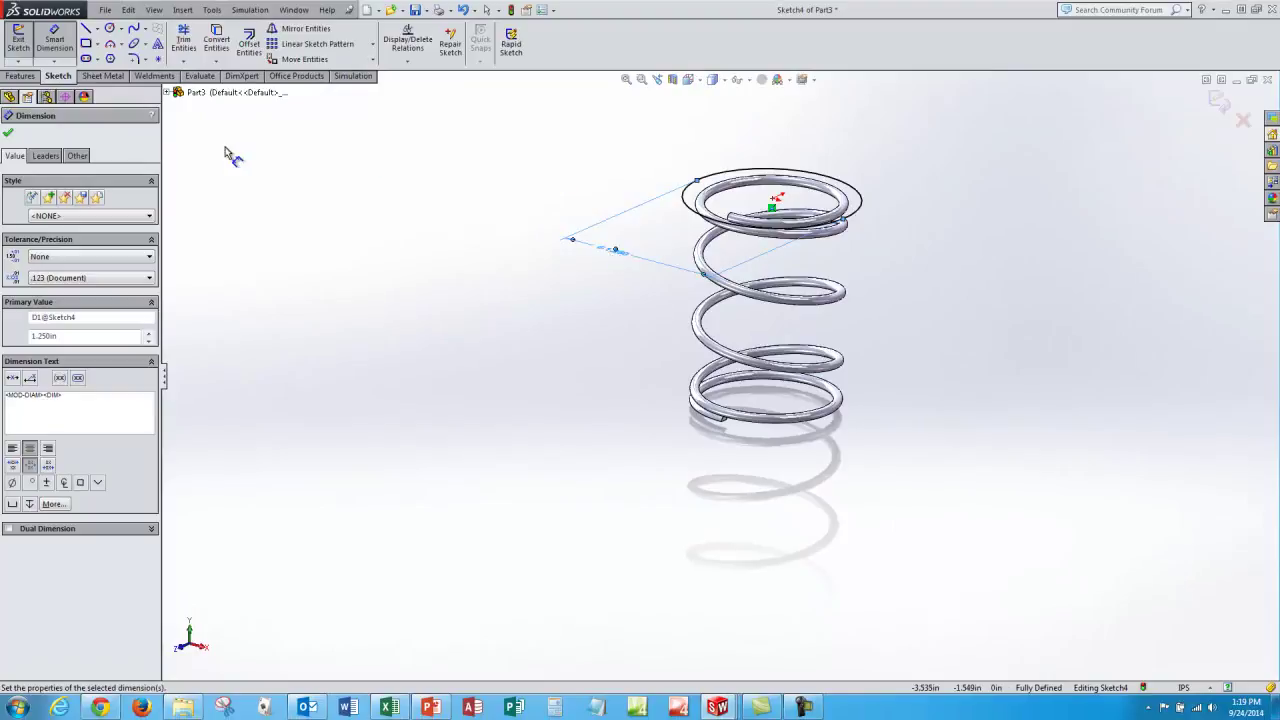
left_click(10, 124)
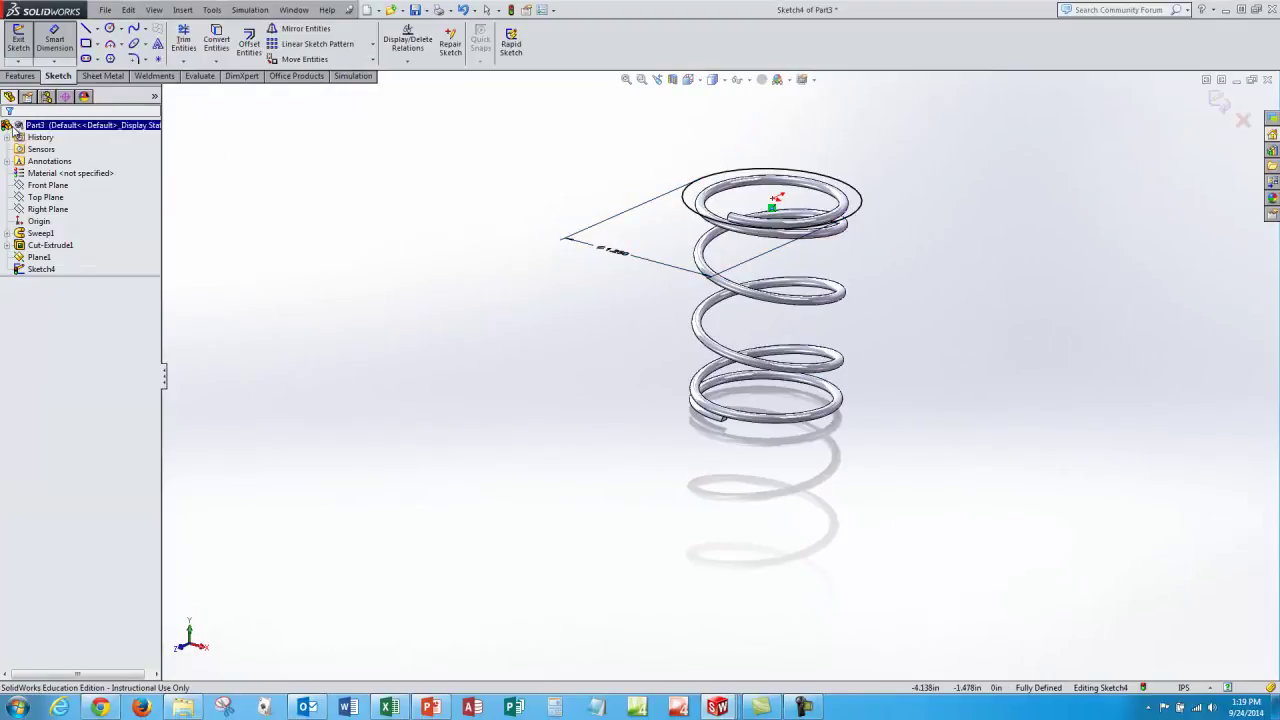
Extrude-cut Sketch4 Through All with reversed direction to flatten the spring's top end
left_click(21, 76)
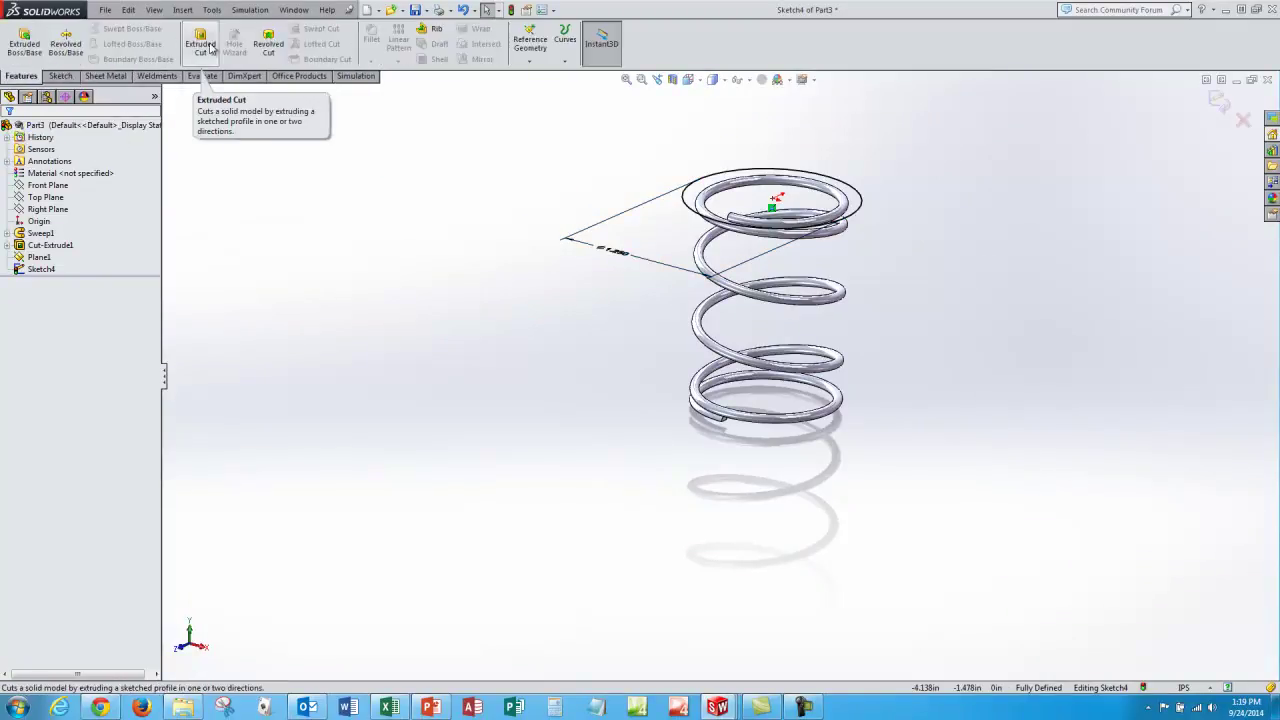
left_click(40, 269)
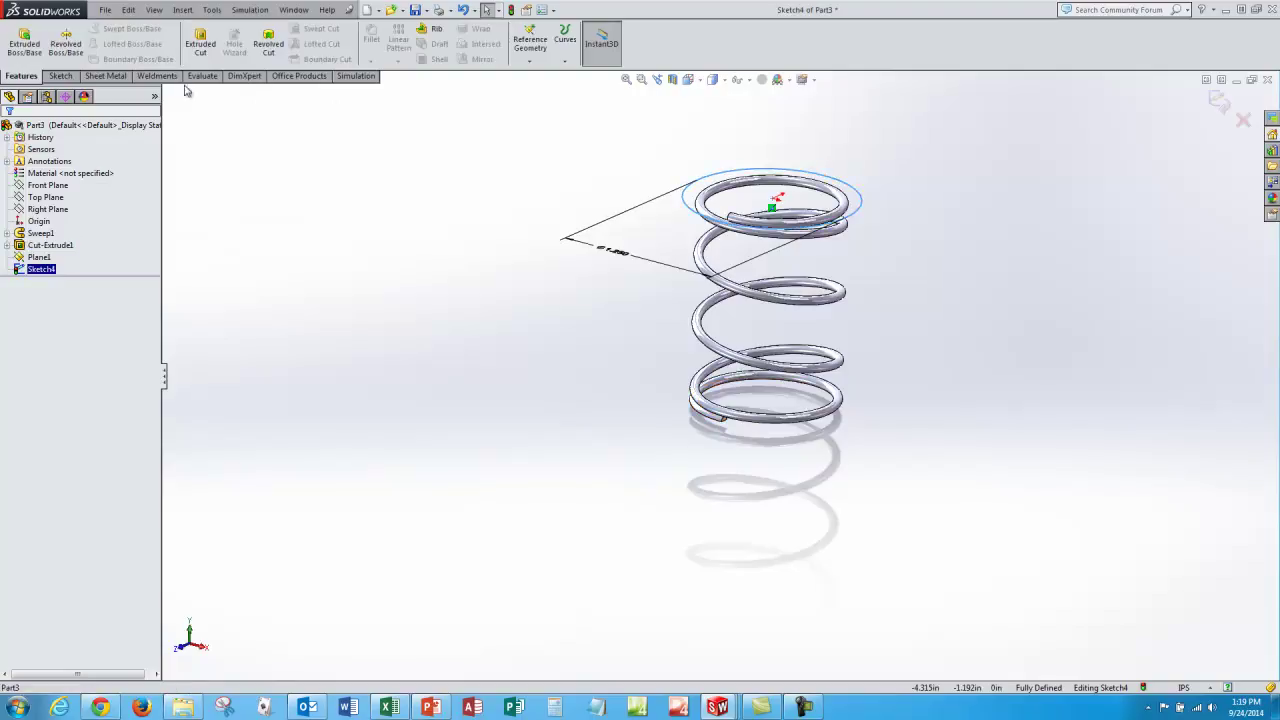
left_click(200, 42)
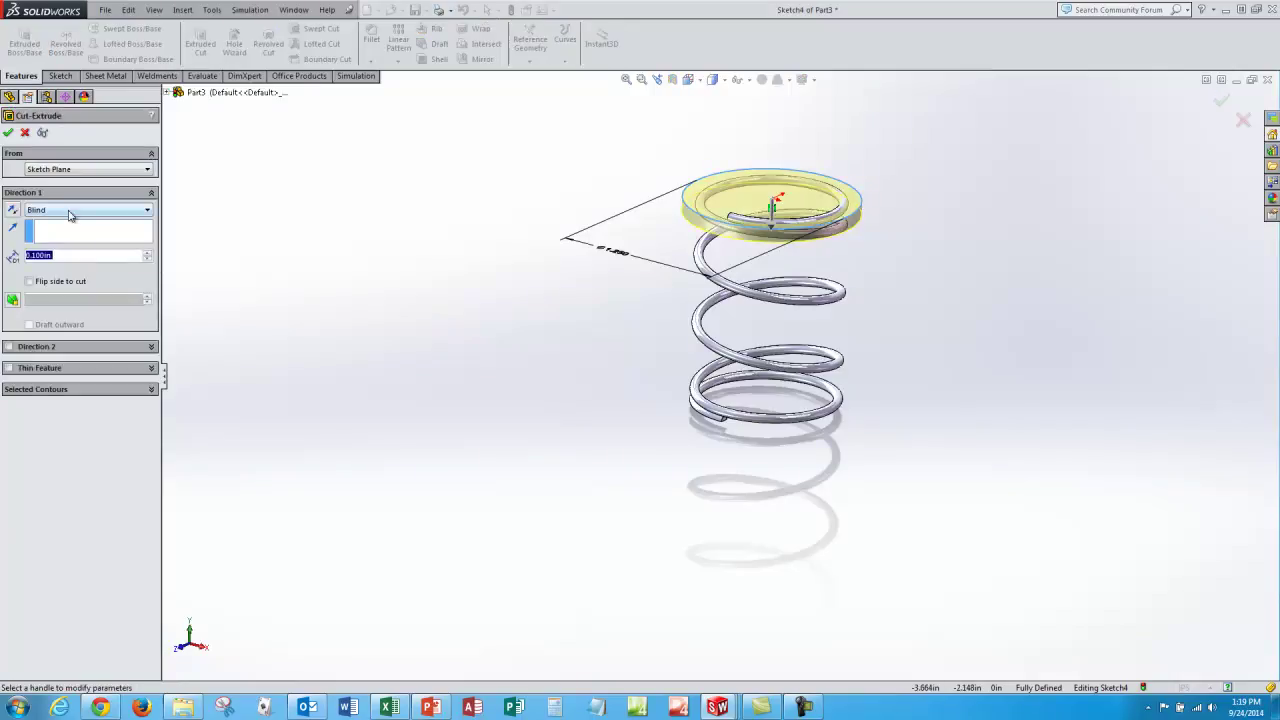
left_click(69, 211)
left_click(70, 230)
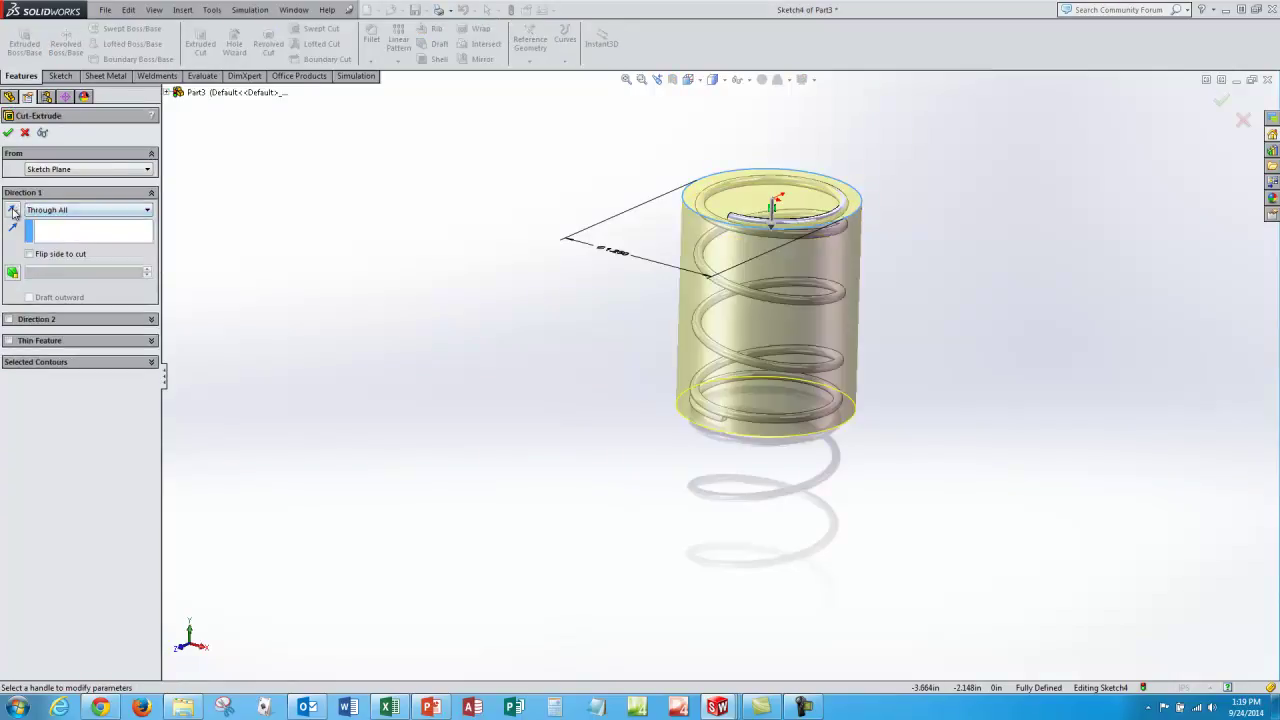
left_click(13, 211)
left_click(7, 133)
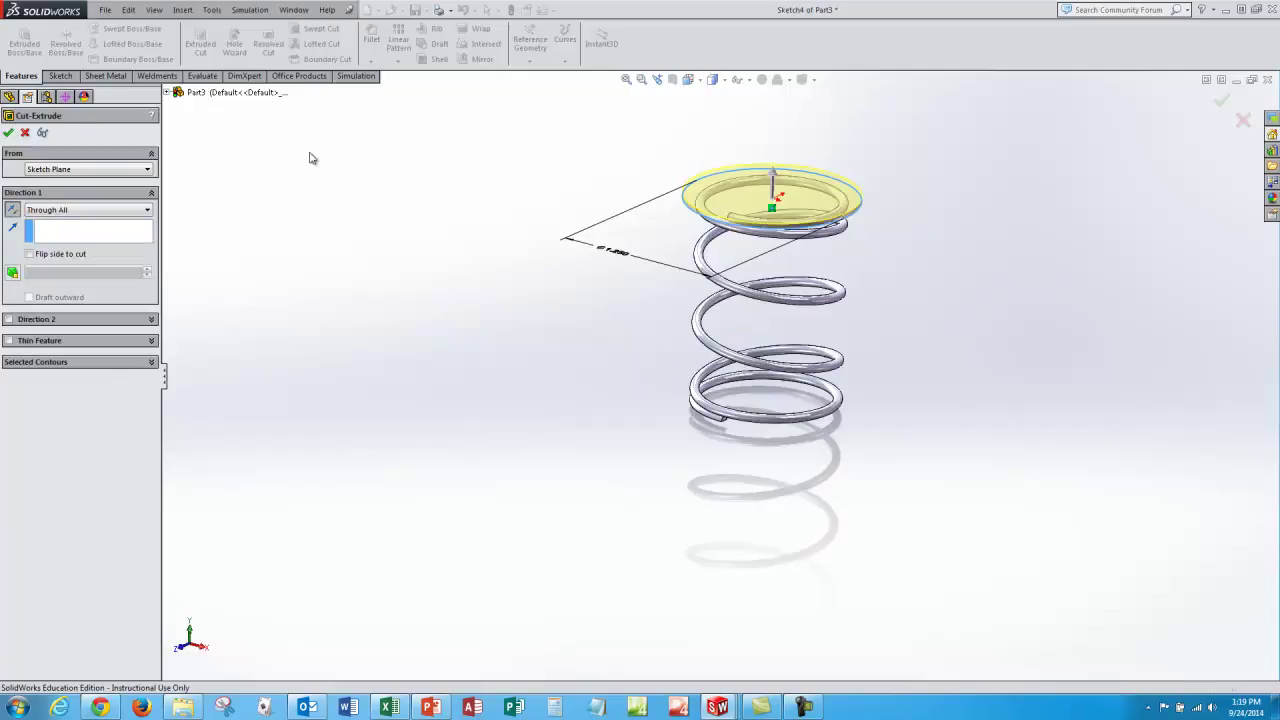
middle_click_drag(796, 212, 711, 496)
scroll(646, 545, "down", 3)
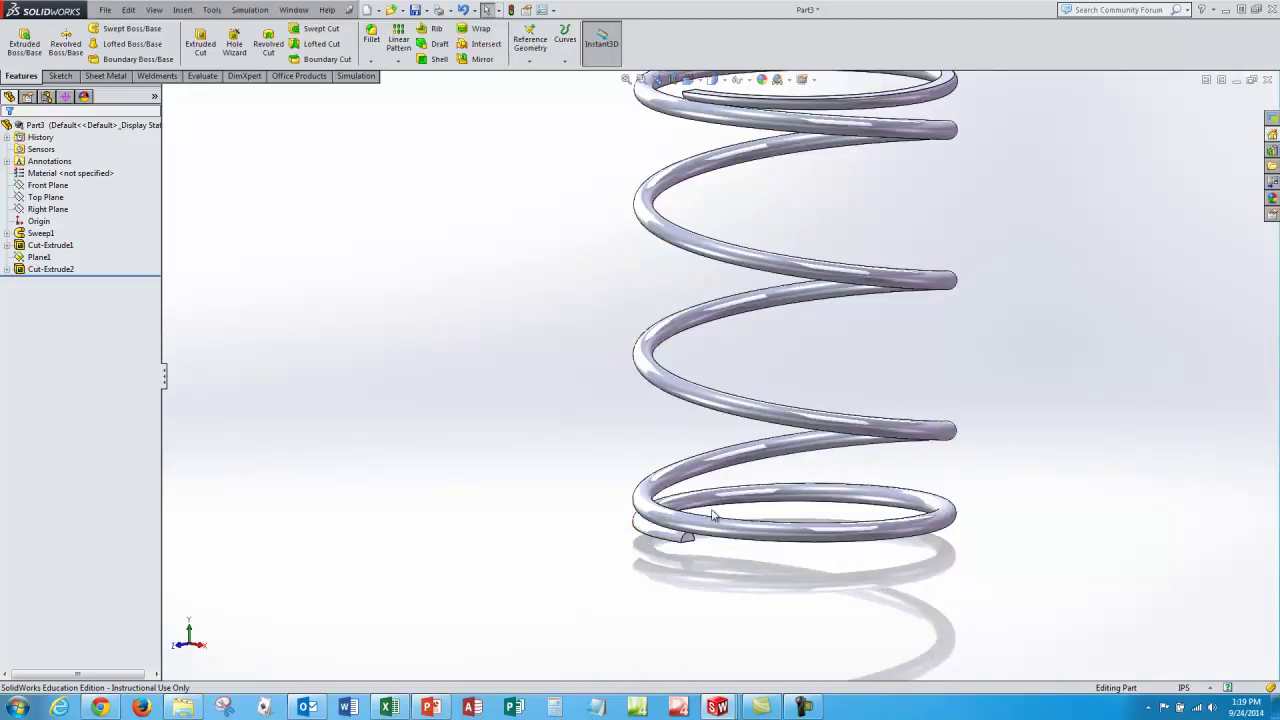
scroll(714, 477, "up", 2)
scroll(728, 455, "up", 1)
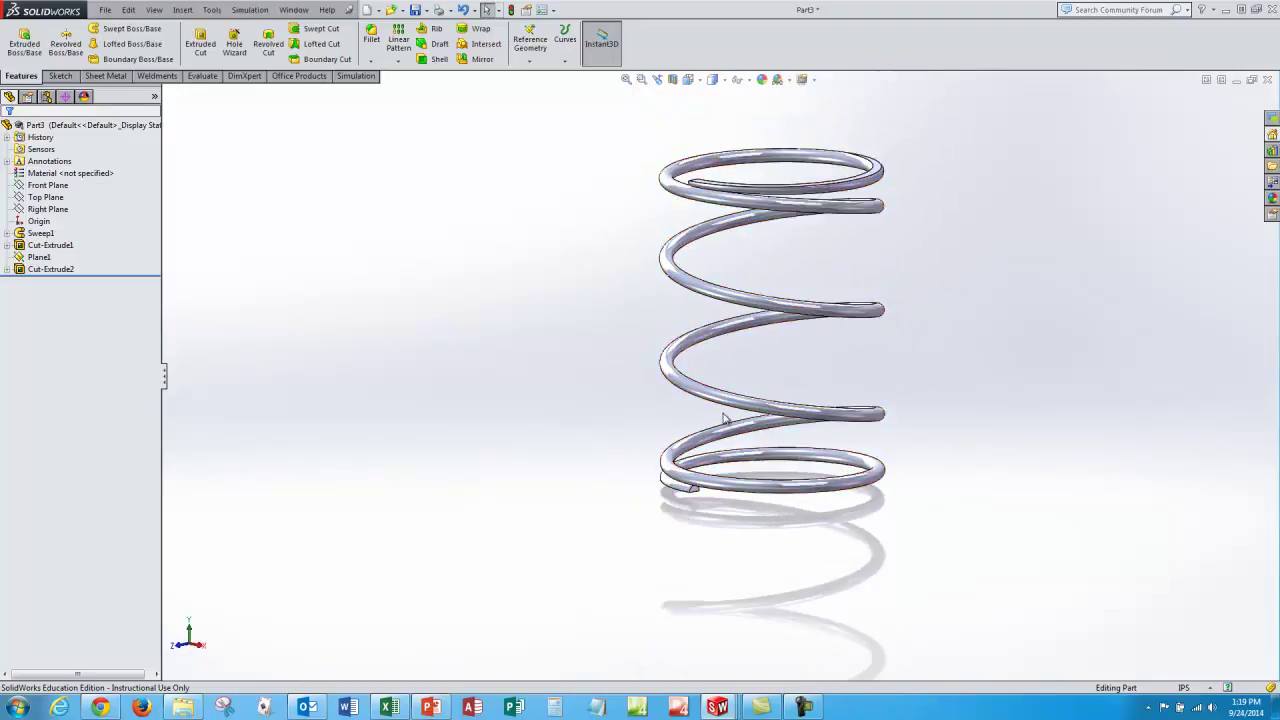
scroll(735, 424, "up", 1)
middle_click_drag(742, 225, 818, 232)
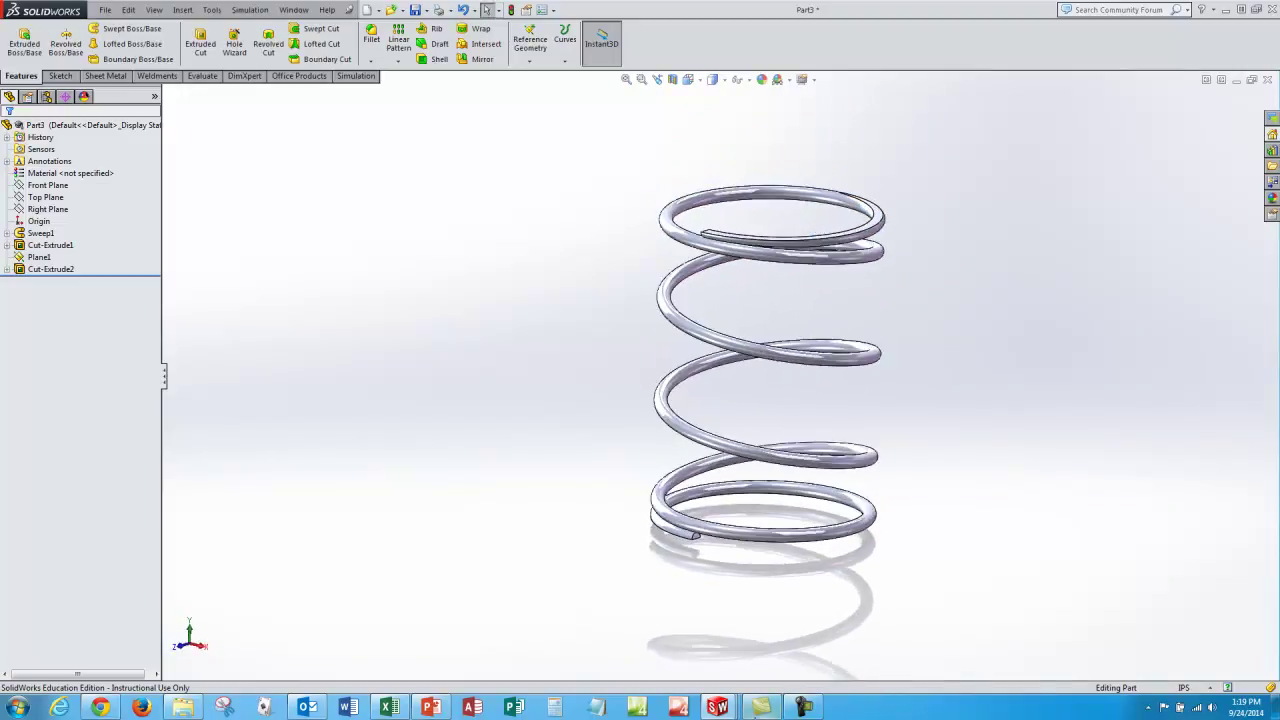
Bring up the sumtech.SLDPRT title card reading 'Variable Pitch Helical Spring'
mouse_move(717, 707)
left_click(848, 636)
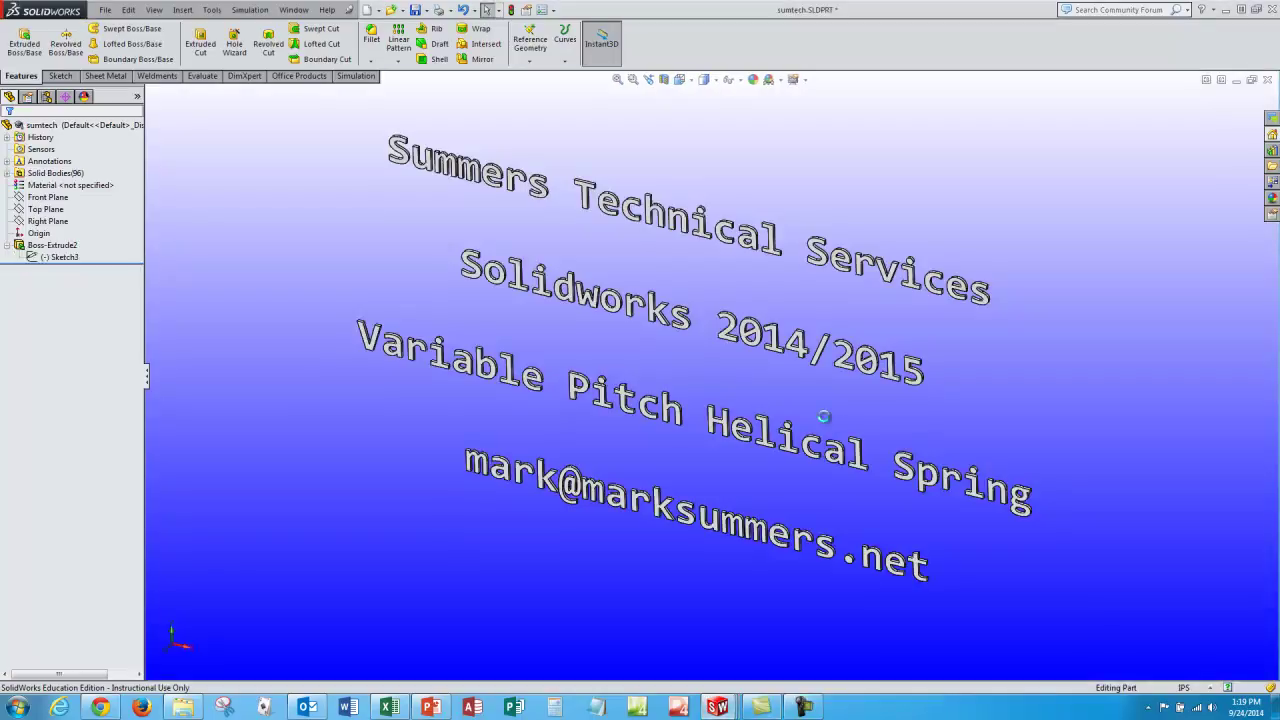